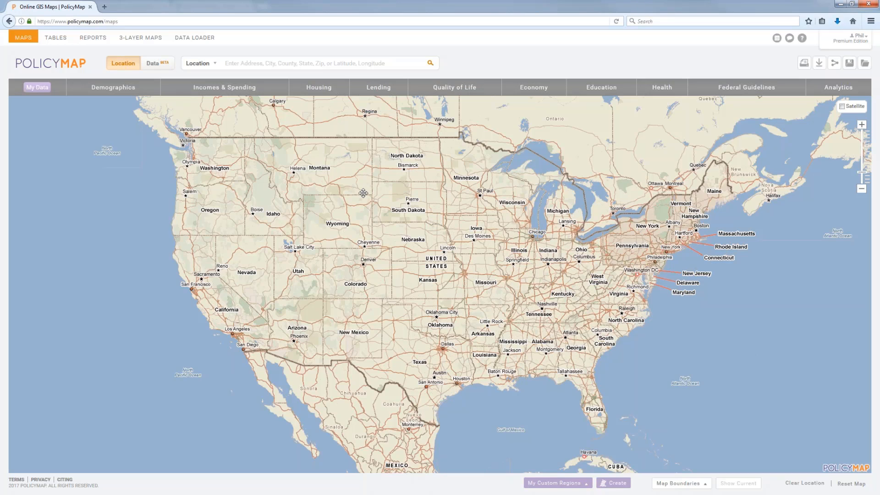
# Step: Open the PolicyMap subscription homepage in a new tab from the Phil account menu
pyautogui.click(843, 45)
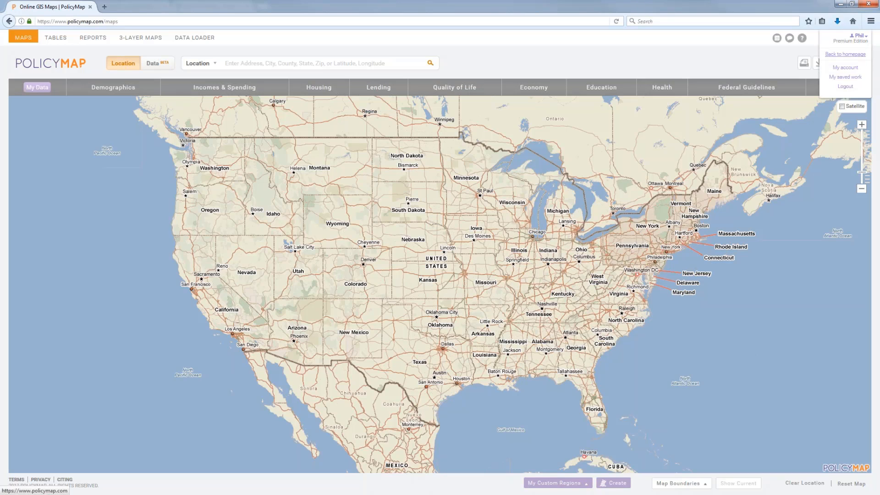
pyautogui.click(845, 54)
pyautogui.click(144, 8)
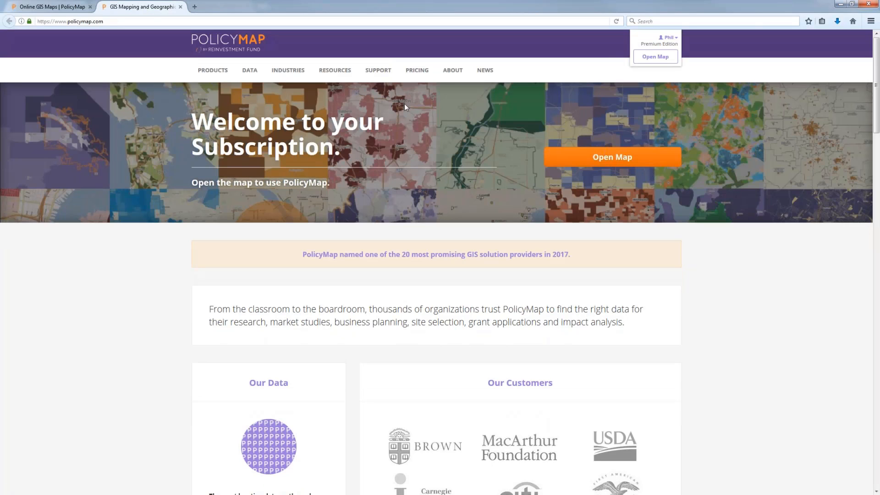
pyautogui.moveTo(246, 71)
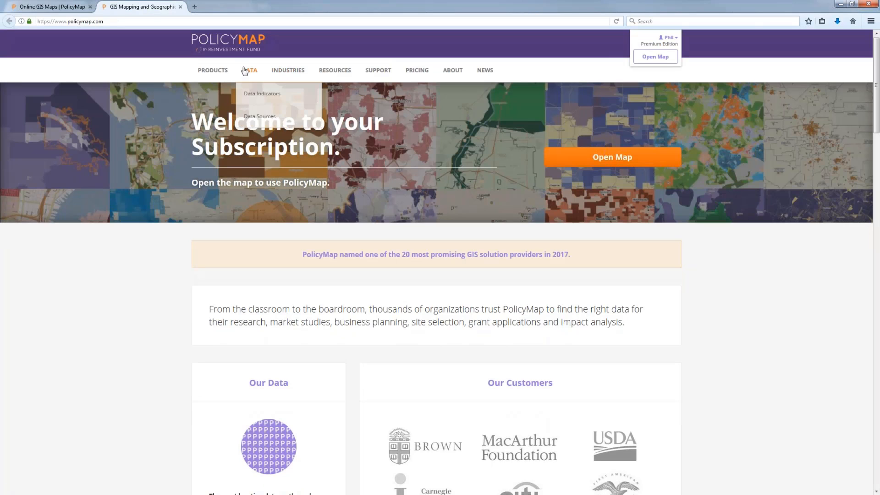
# Step: Open the Data Indicators page and jump to its Economy section
pyautogui.click(255, 94)
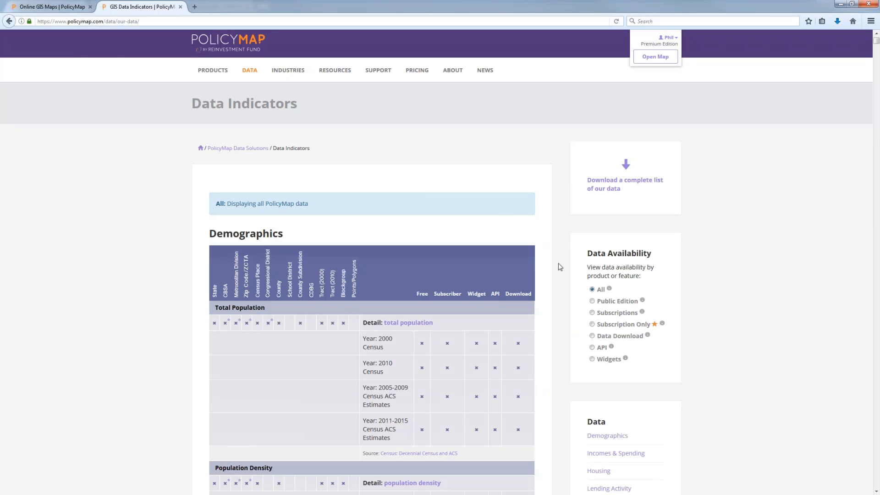
pyautogui.scroll(-5, 562, 268)
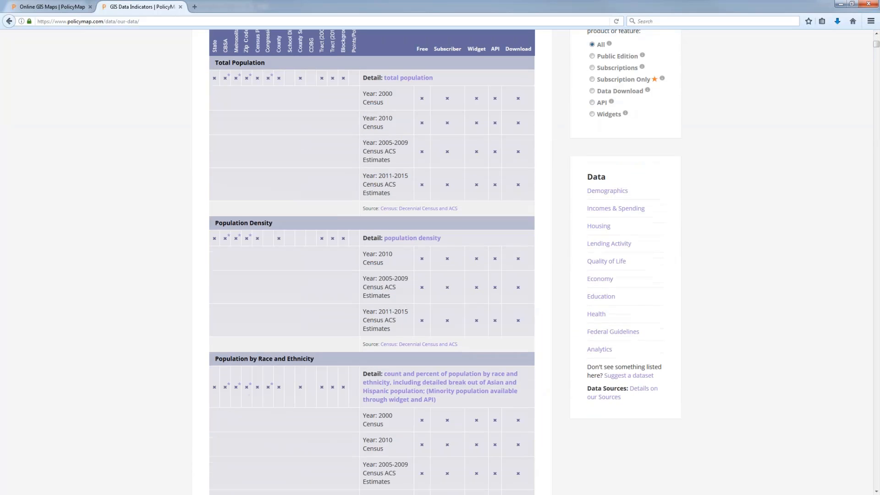
pyautogui.click(600, 279)
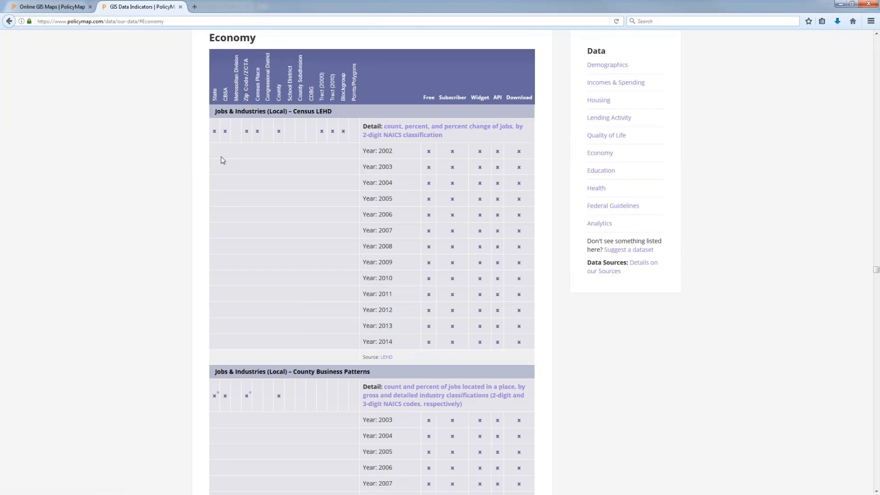
# Step: Scroll through the Economy jobs datasets and close the newsletter signup popup
pyautogui.scroll(-1, 201, 275)
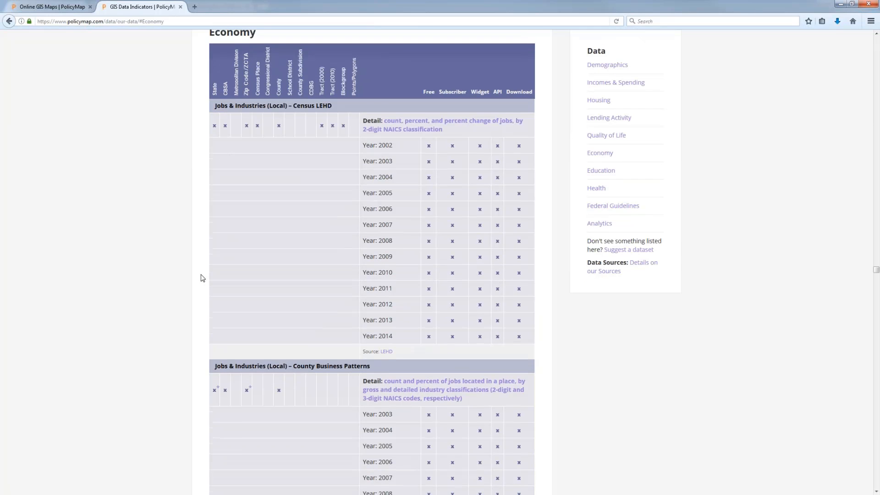
pyautogui.scroll(-10, 201, 278)
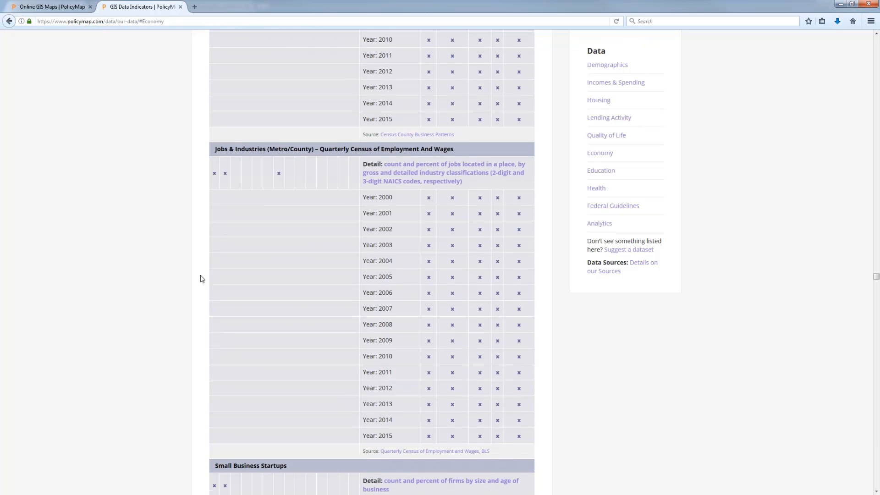
pyautogui.scroll(-10, 202, 279)
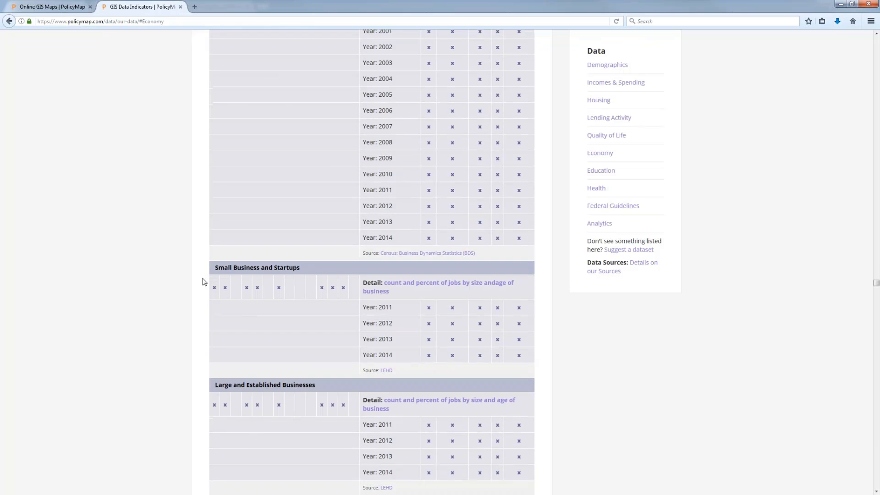
pyautogui.scroll(-3, 204, 281)
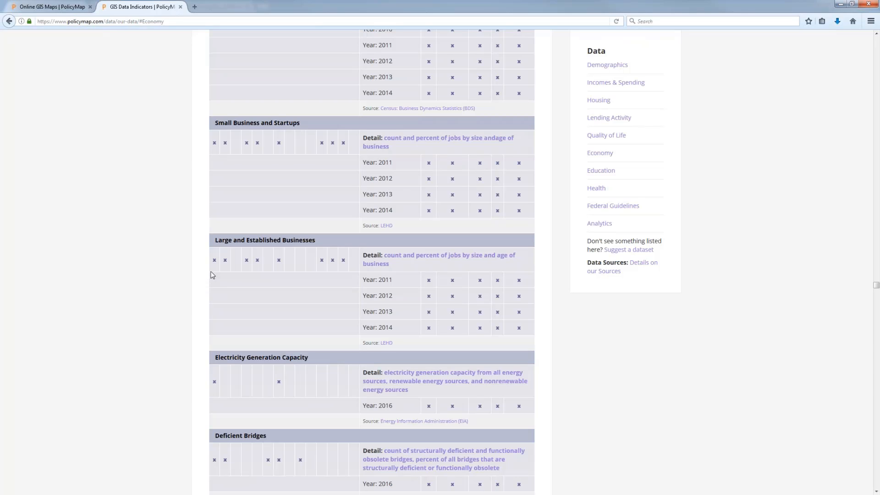
pyautogui.scroll(3, 310, 289)
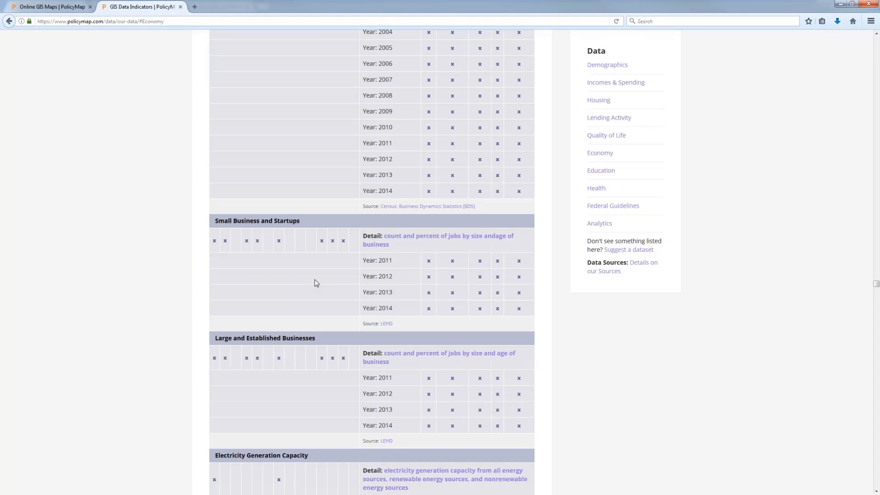
pyautogui.scroll(13, 315, 280)
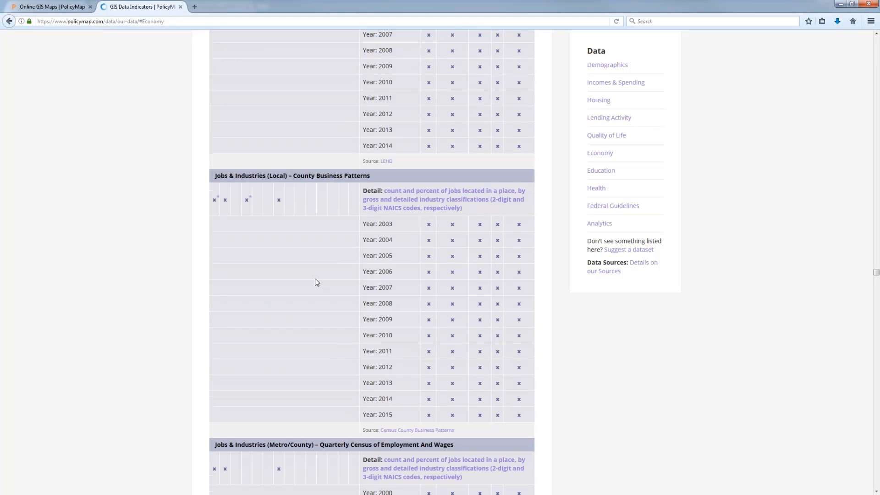
pyautogui.scroll(2, 320, 257)
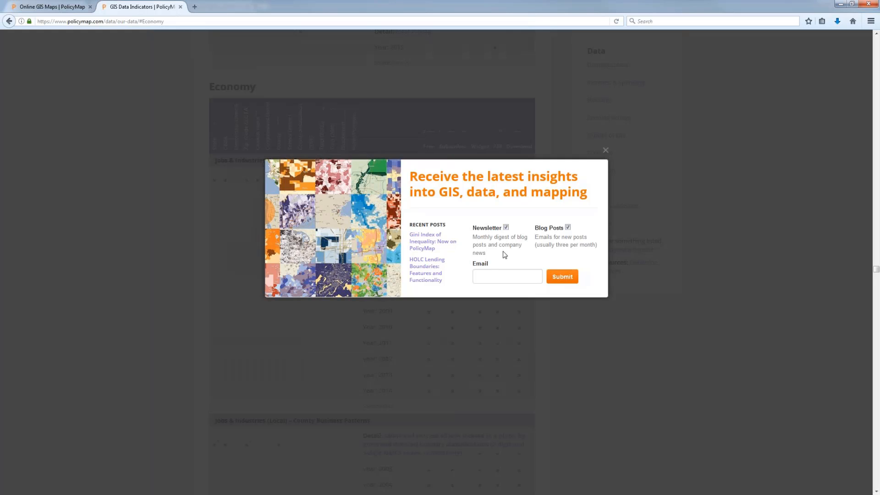
pyautogui.click(606, 150)
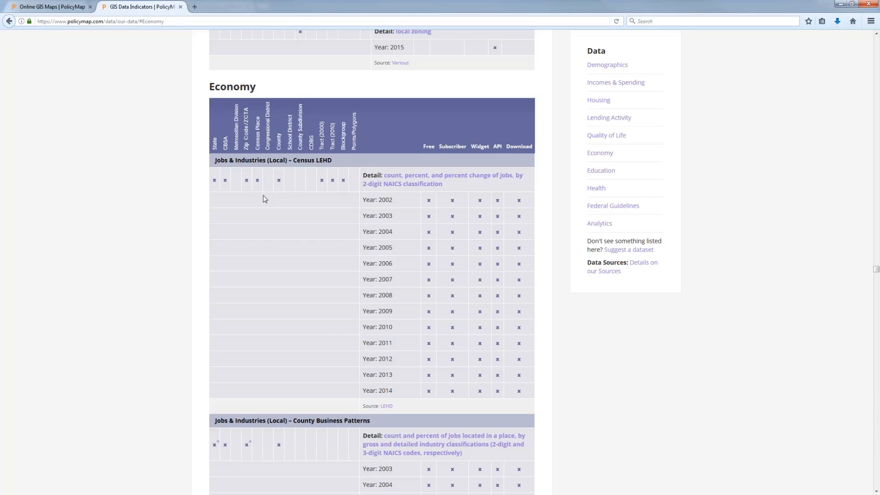
pyautogui.scroll(8, 264, 197)
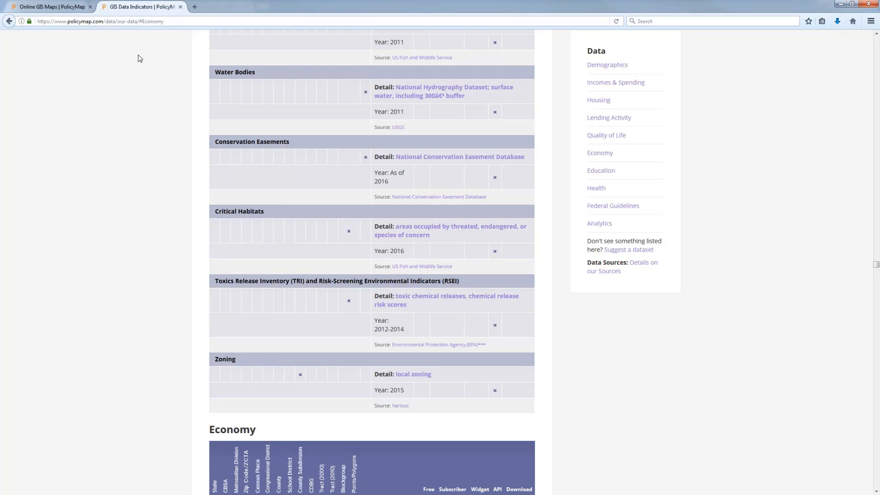
# Step: Close the GIS Data Indicators tab and set the map search to Data mode
pyautogui.click(181, 8)
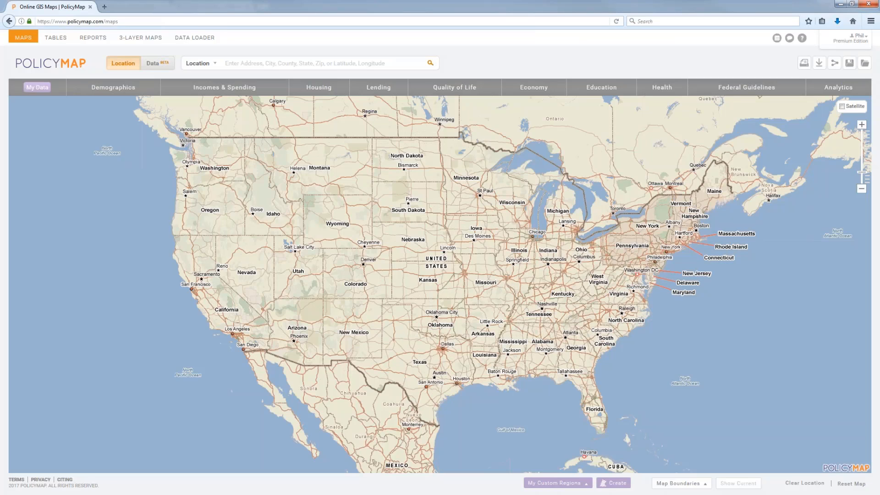
pyautogui.click(157, 65)
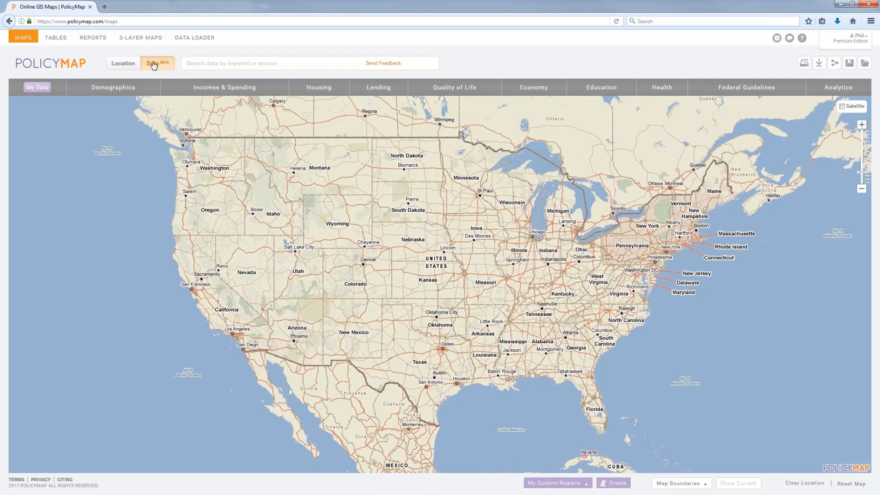
pyautogui.click(226, 66)
pyautogui.write('new markets')
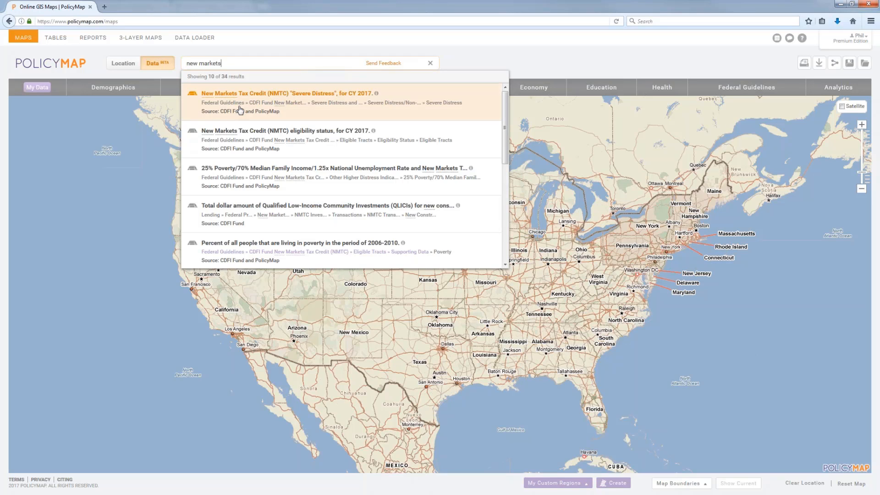
pyautogui.tripleClick(186, 64)
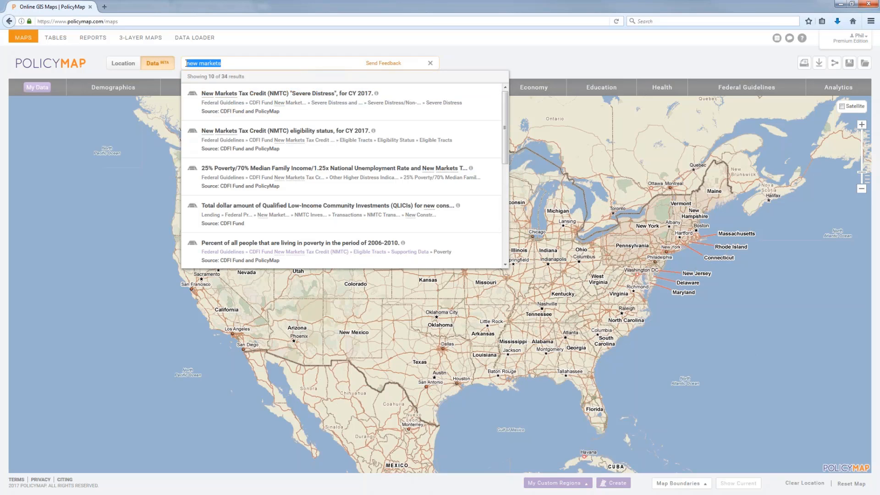
pyautogui.write('cra')
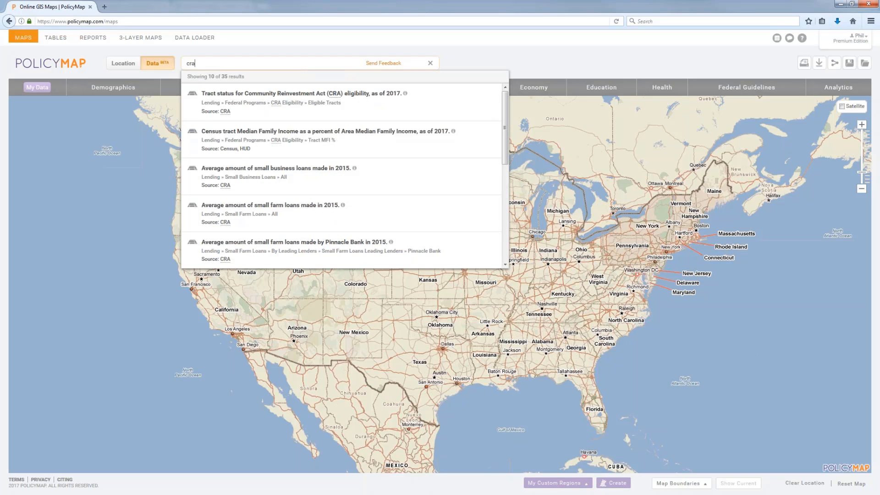
pyautogui.tripleClick(179, 64)
pyautogui.write('income')
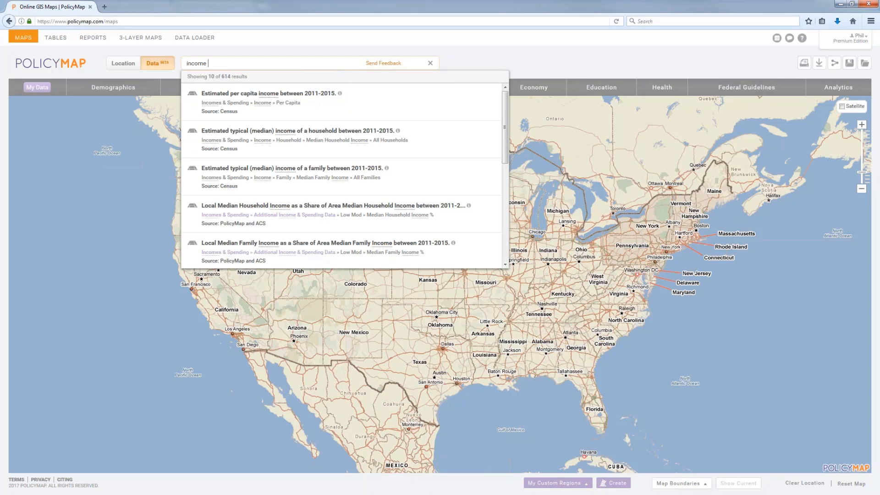
pyautogui.click(431, 65)
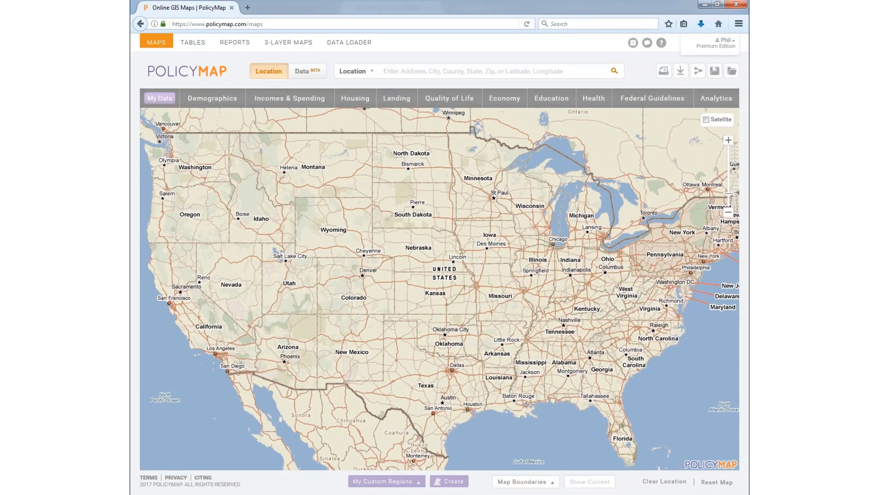
# Step: Switch the top search from Location to Data keyword-or-source mode
pyautogui.click(407, 72)
pyautogui.click(313, 72)
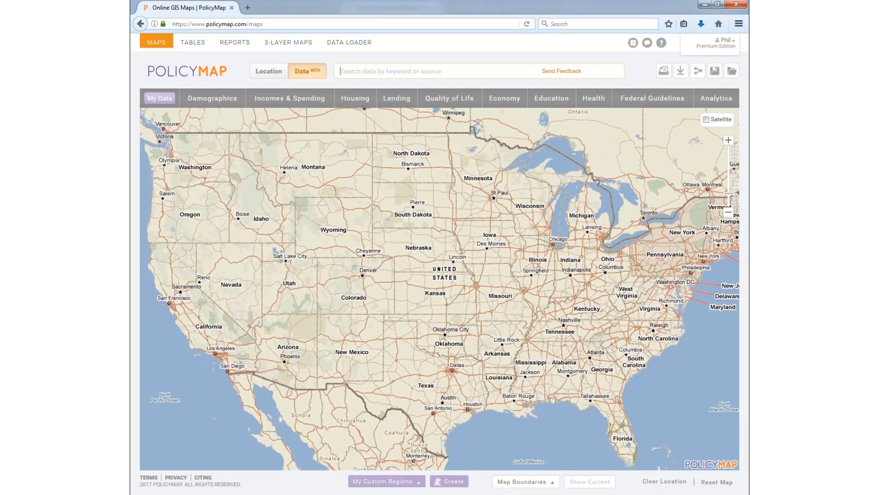
# Step: Try a few browser zoom levels and set the top search back to Data mode
pyautogui.hotkey('ctrl', '+')
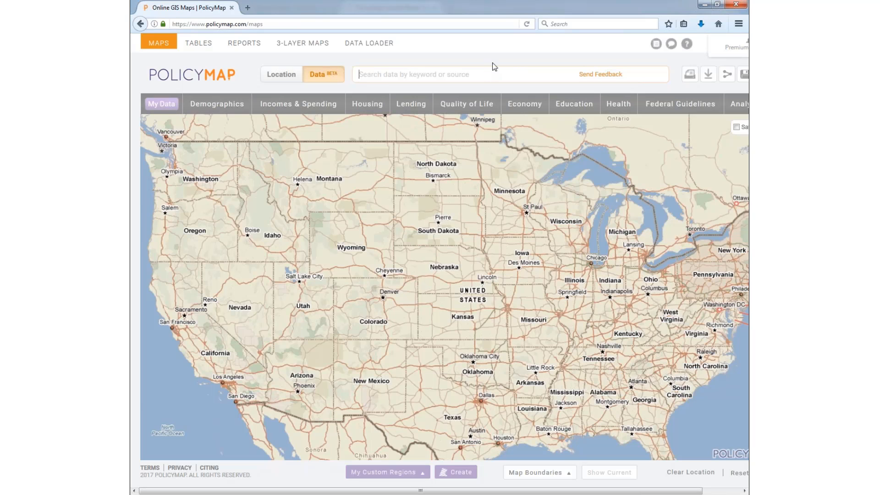
pyautogui.hotkey('ctrl', '+')
pyautogui.hotkey('ctrl', '+')
pyautogui.hotkey('ctrl', '+')
pyautogui.hotkey('ctrl', '+')
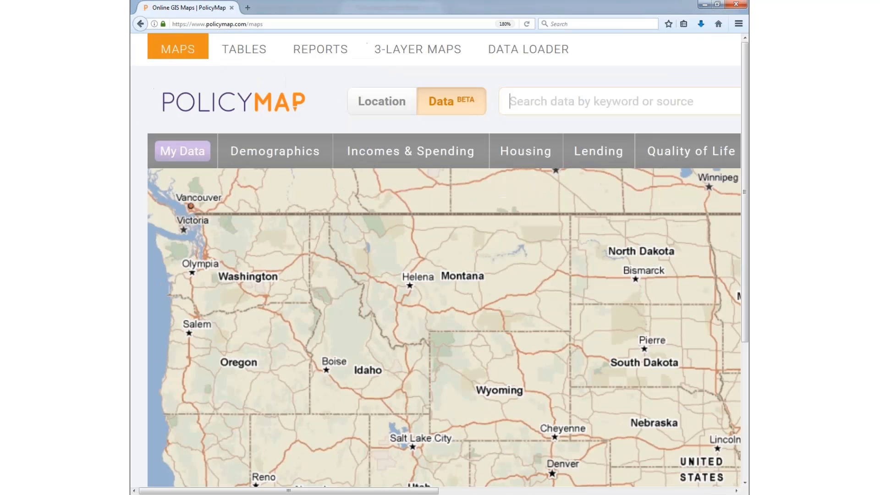
pyautogui.hotkey('ctrl', '-')
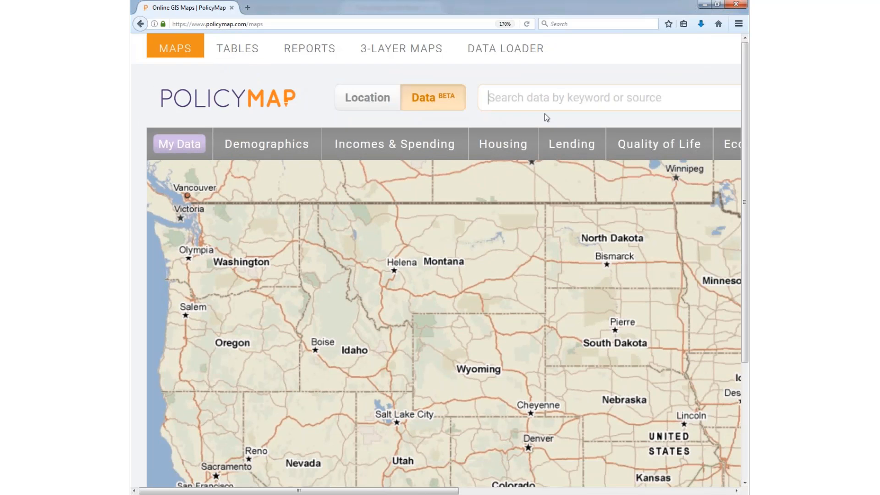
pyautogui.hotkey('ctrl', '-')
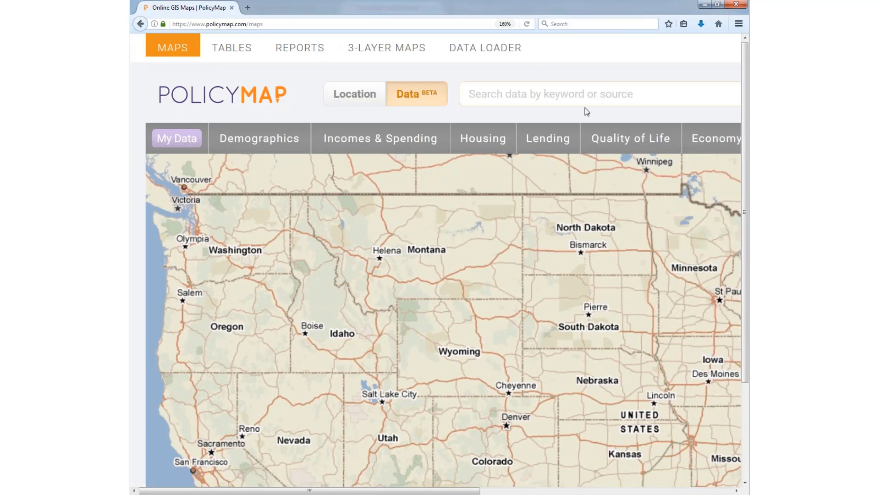
pyautogui.moveTo(464, 492); pyautogui.dragTo(592, 492)
pyautogui.click(168, 102)
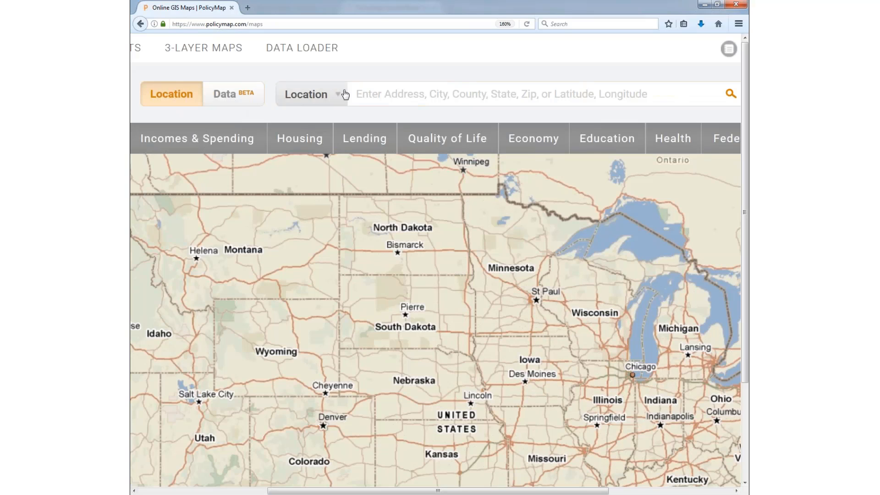
pyautogui.click(241, 94)
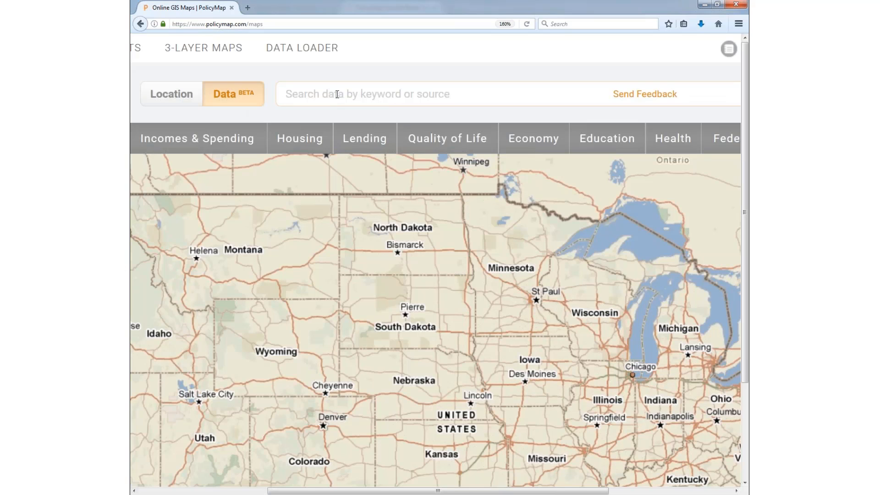
# Step: Search data for 'income', replace it with 'poverty', clear it, and reset zoom to 100%
pyautogui.write('income')
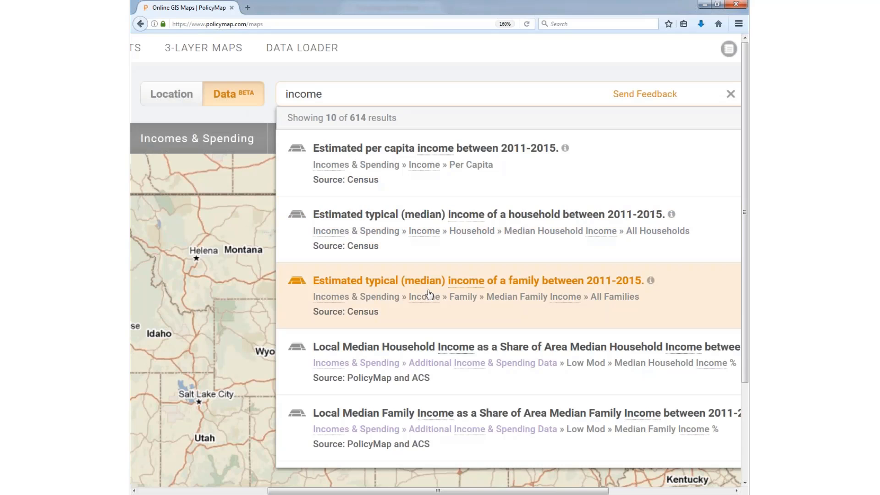
pyautogui.moveTo(329, 95); pyautogui.dragTo(235, 101)
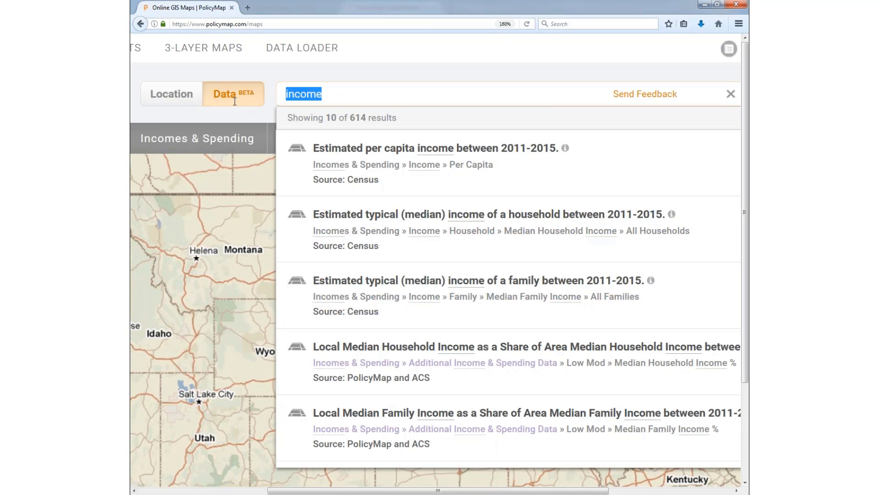
pyautogui.write('pove')
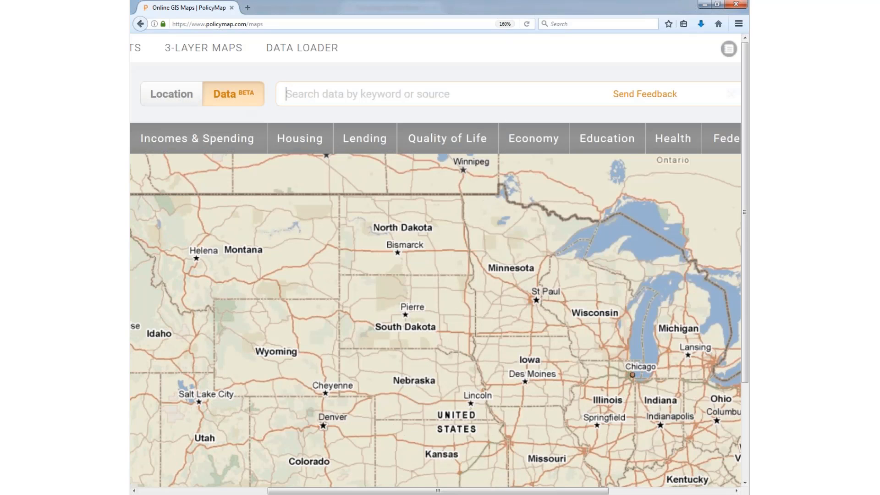
pyautogui.write('rty')
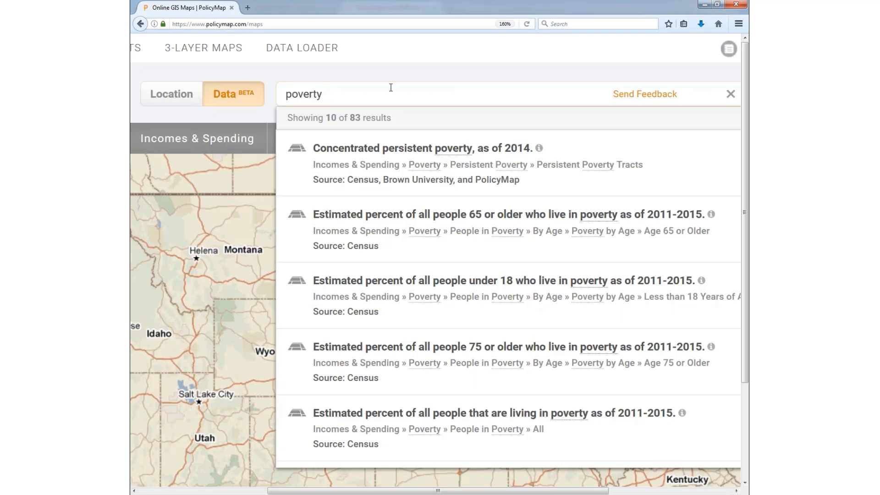
pyautogui.click(729, 94)
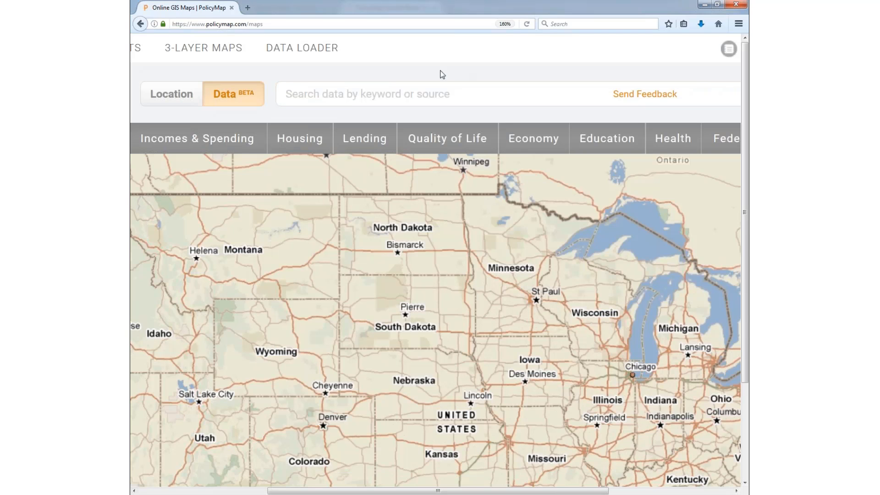
pyautogui.click(509, 26)
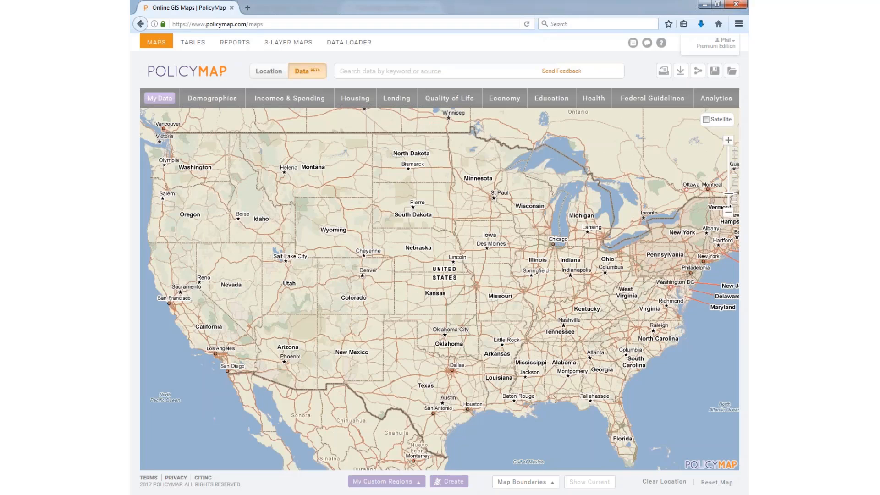
# Step: Switch to Location search and zoom the US map in toward Kansas and Missouri
pyautogui.click(277, 74)
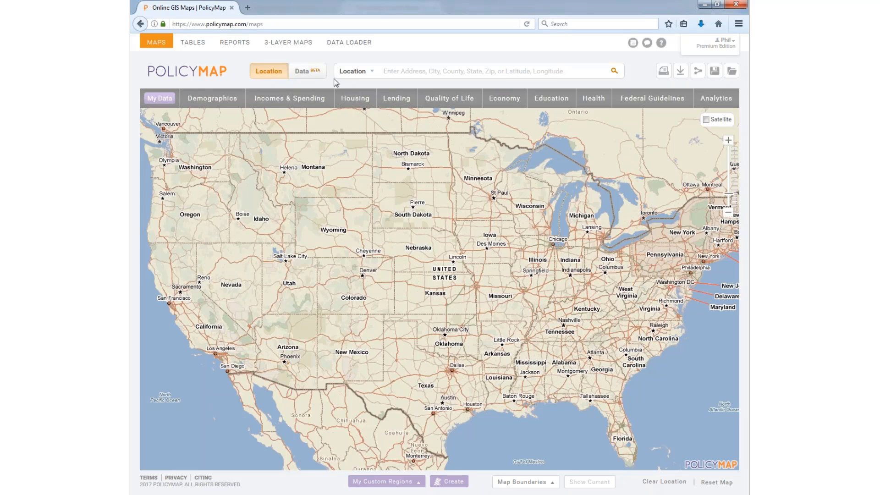
pyautogui.moveTo(434, 221); pyautogui.dragTo(414, 225)
pyautogui.moveTo(500, 218); pyautogui.dragTo(505, 208)
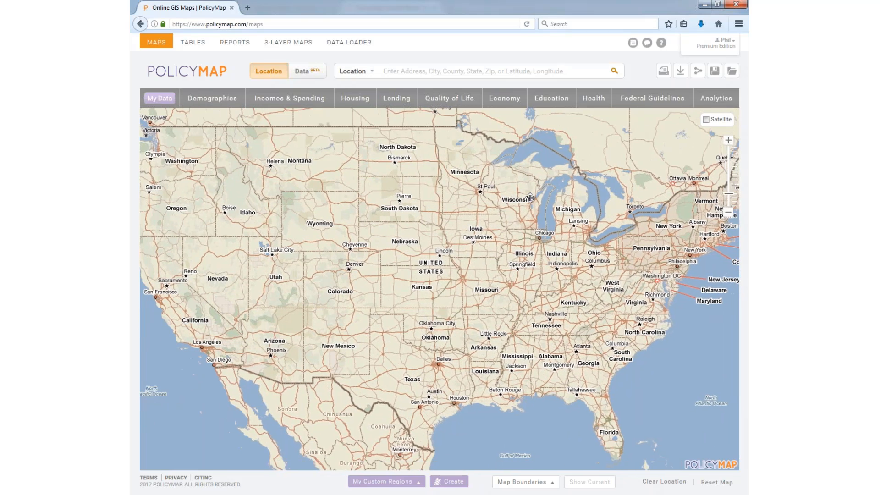
pyautogui.click(727, 142)
pyautogui.click(727, 142)
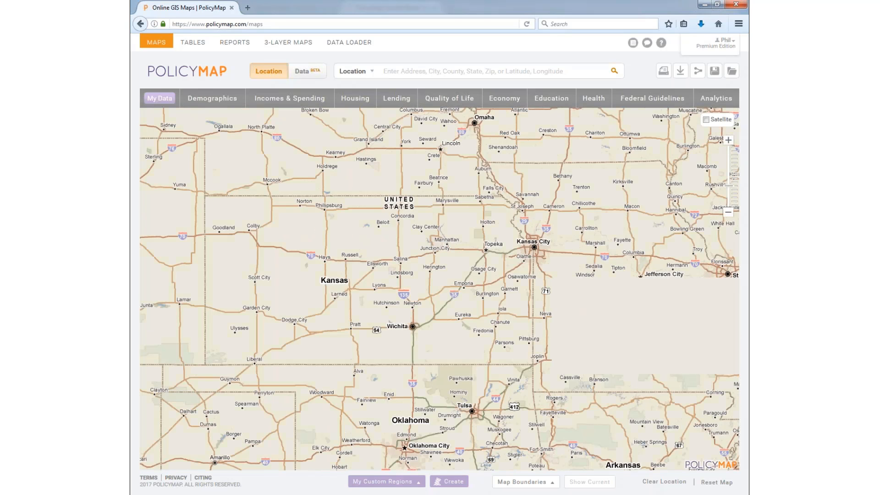
pyautogui.scroll(-1, 449, 264)
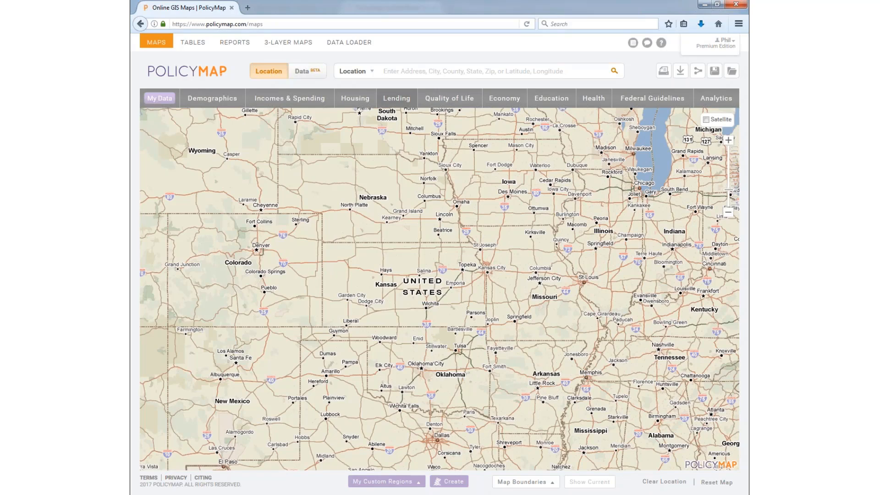
pyautogui.click(408, 70)
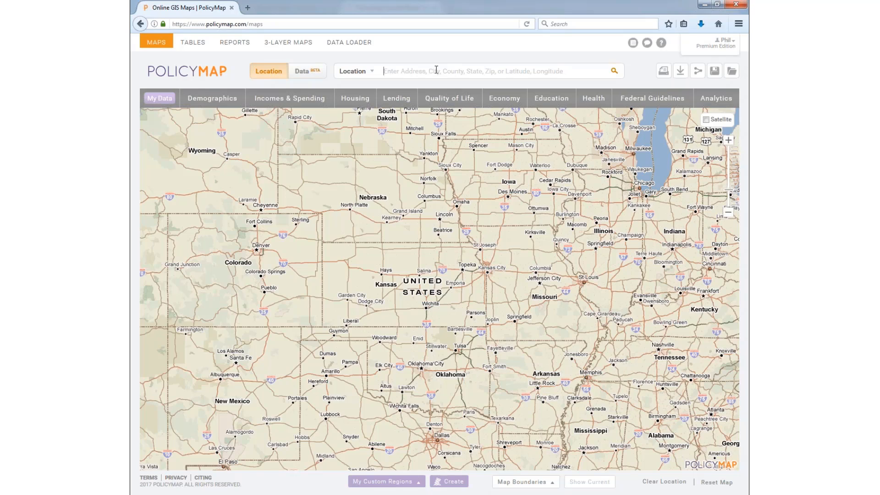
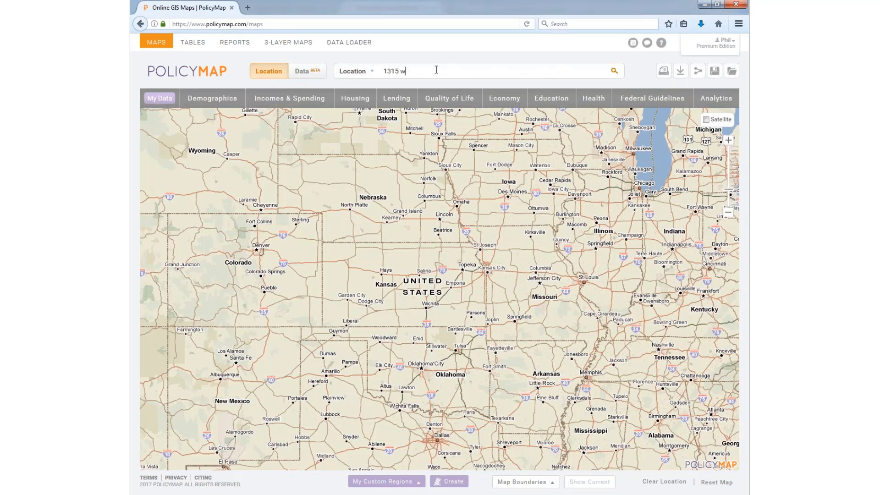
pyautogui.press('Return')
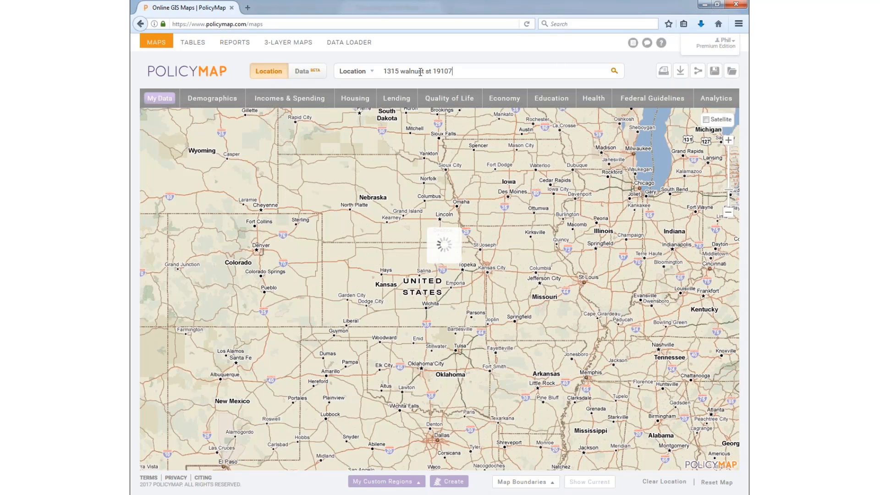
pyautogui.press('Return')
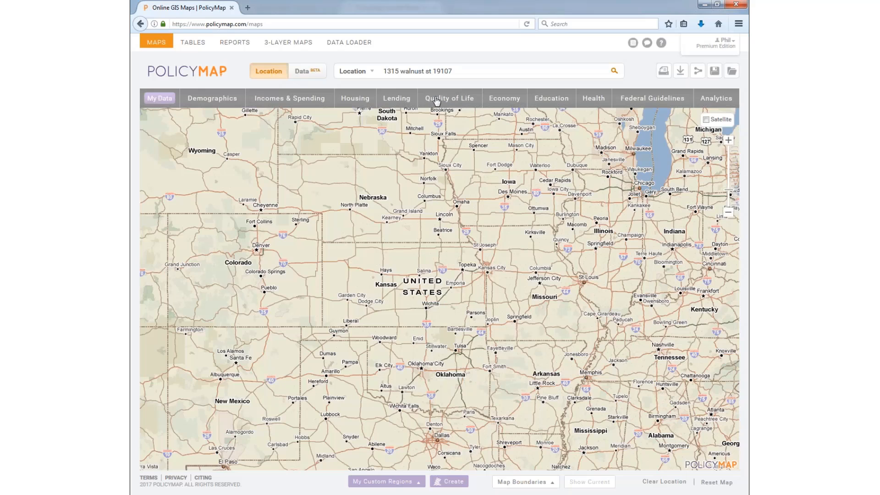
pyautogui.click(420, 71)
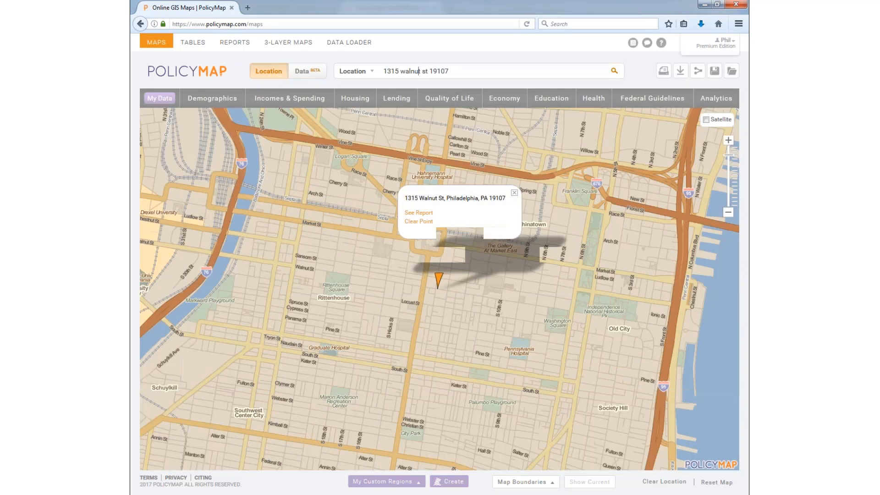
pyautogui.click(514, 193)
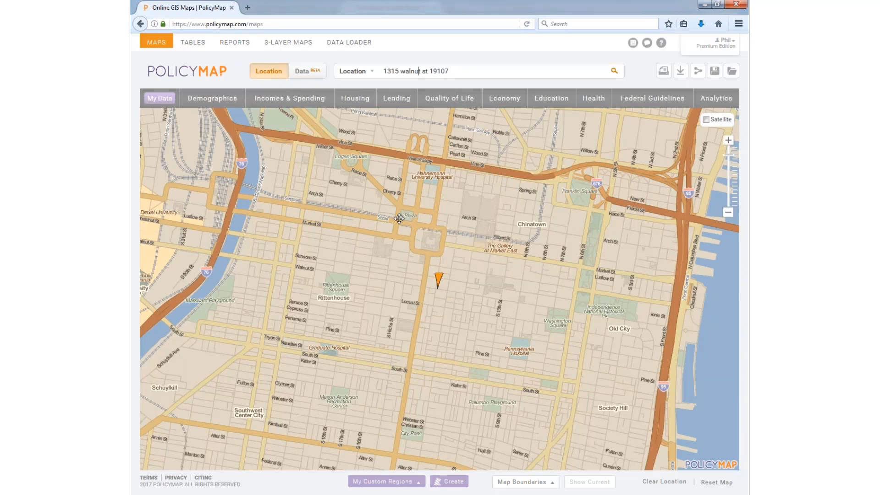
# Step: Pan and zoom to frame Center City and the Delaware around the address marker
pyautogui.moveTo(334, 220); pyautogui.dragTo(534, 239)
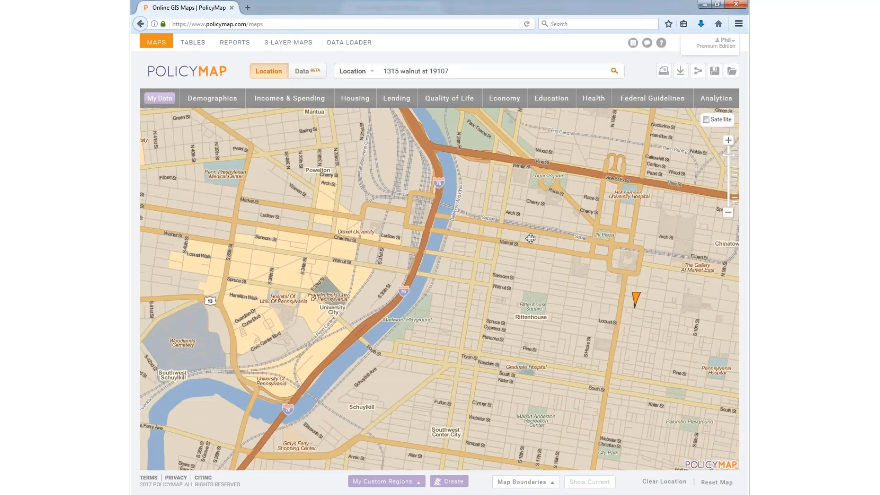
pyautogui.moveTo(521, 199); pyautogui.dragTo(216, 328)
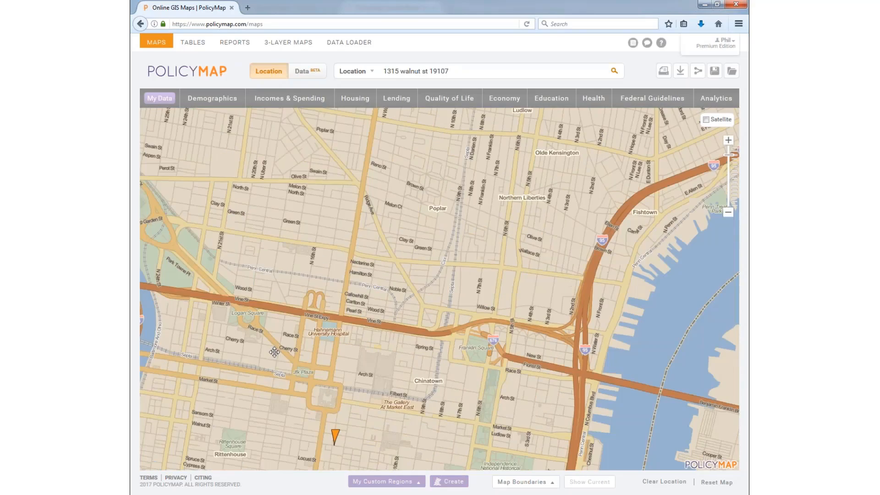
pyautogui.moveTo(310, 361); pyautogui.dragTo(321, 248)
pyautogui.moveTo(354, 350); pyautogui.dragTo(367, 286)
pyautogui.scroll(-2, 367, 286)
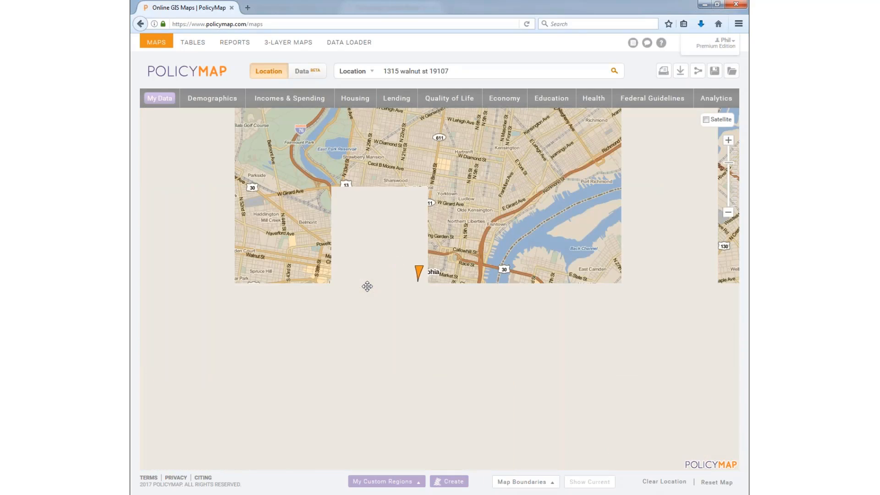
pyautogui.scroll(2, 414, 278)
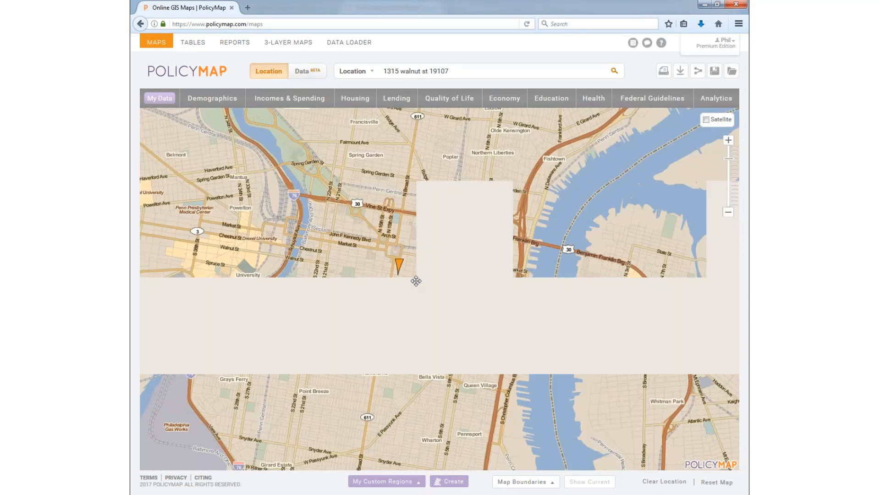
pyautogui.moveTo(381, 262); pyautogui.dragTo(433, 271)
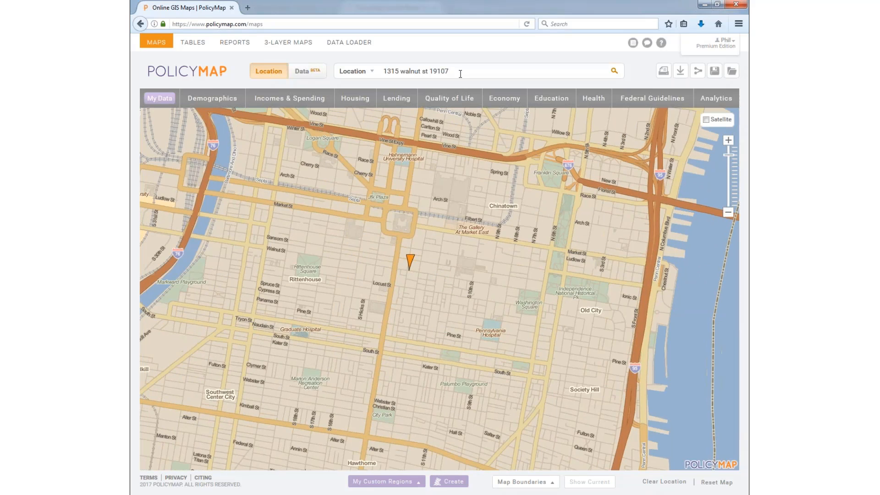
pyautogui.moveTo(460, 75); pyautogui.dragTo(323, 84)
# Step: Replace the address search with ZIP code 19106 and look it up
pyautogui.press('BackSpace')
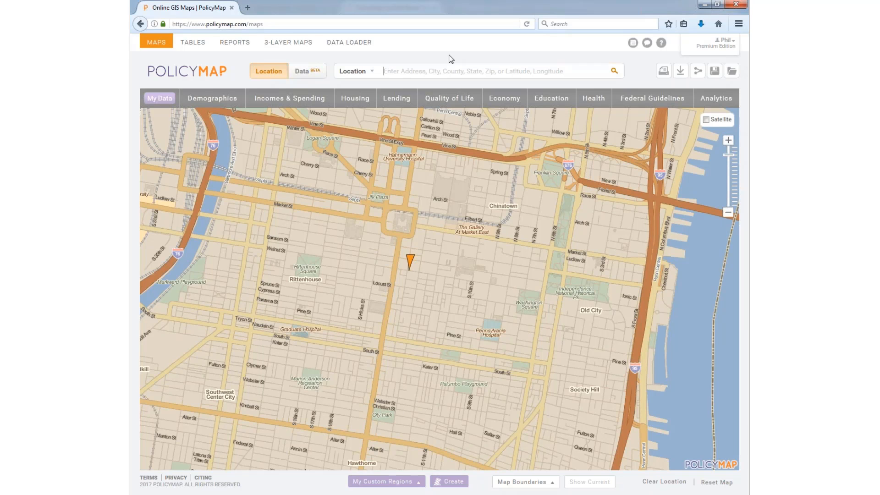
pyautogui.write('p[hila')
pyautogui.press('BackSpace')
pyautogui.press('BackSpace')
pyautogui.press('BackSpace')
pyautogui.press('BackSpace')
pyautogui.press('BackSpace')
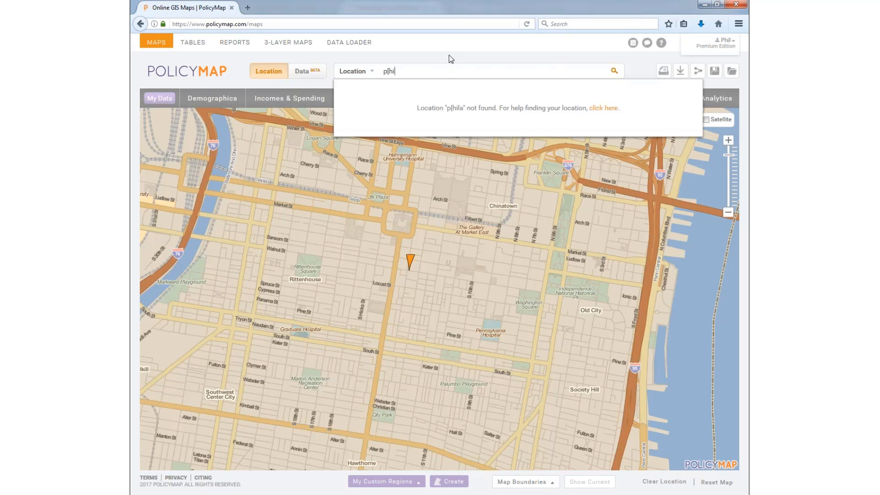
pyautogui.write('hil')
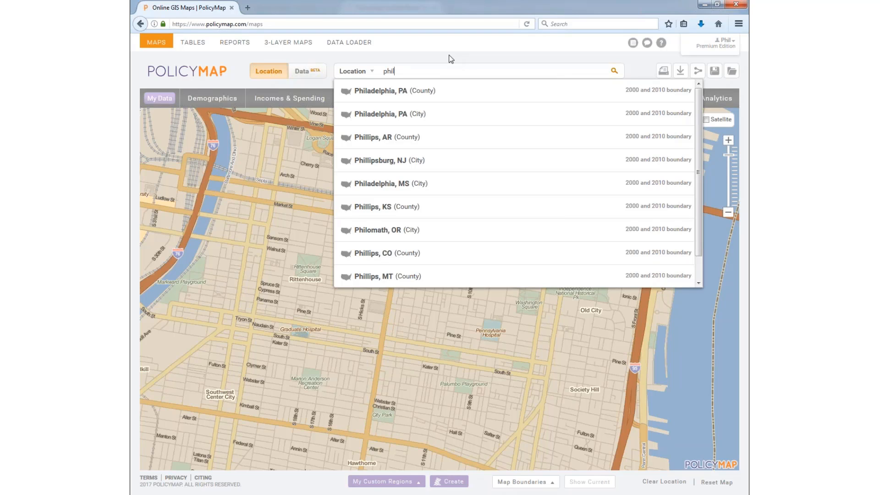
pyautogui.doubleClick(390, 71)
pyautogui.write('1')
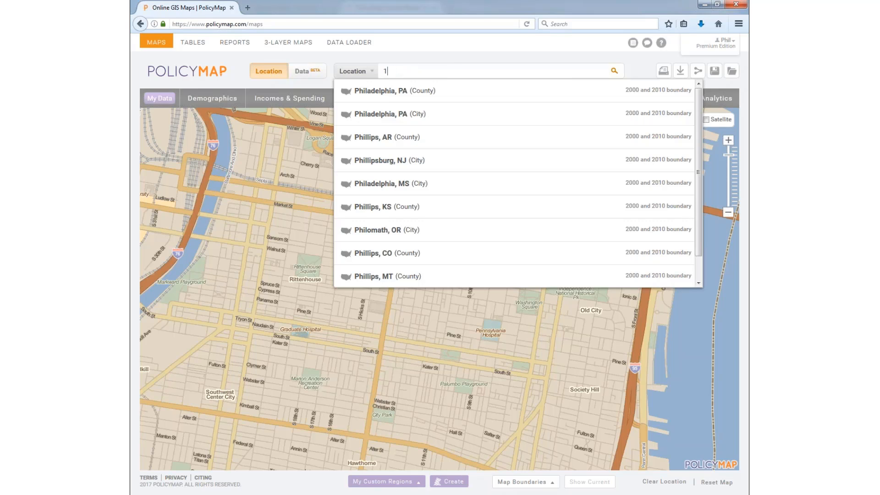
pyautogui.write('9106')
pyautogui.press('Return')
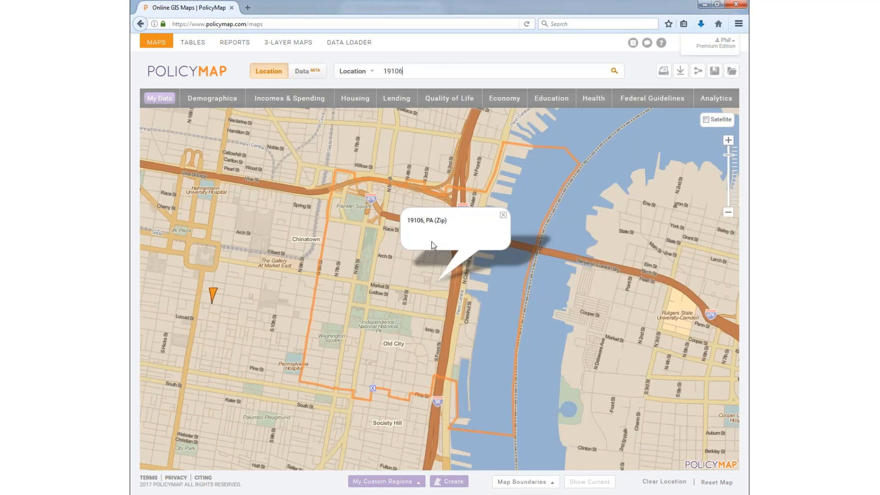
# Step: Close the 19106 popup, centre its boundary, and list geographies at a spot near the marker
pyautogui.click(502, 215)
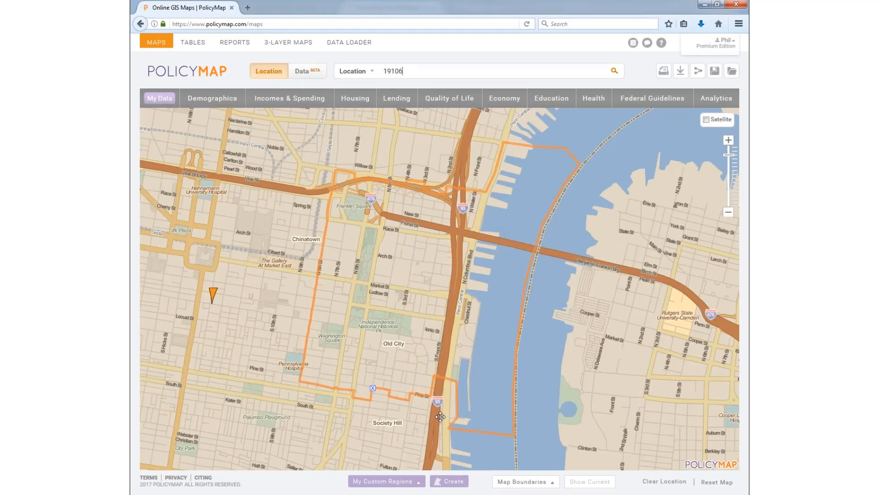
pyautogui.moveTo(331, 304); pyautogui.dragTo(413, 266)
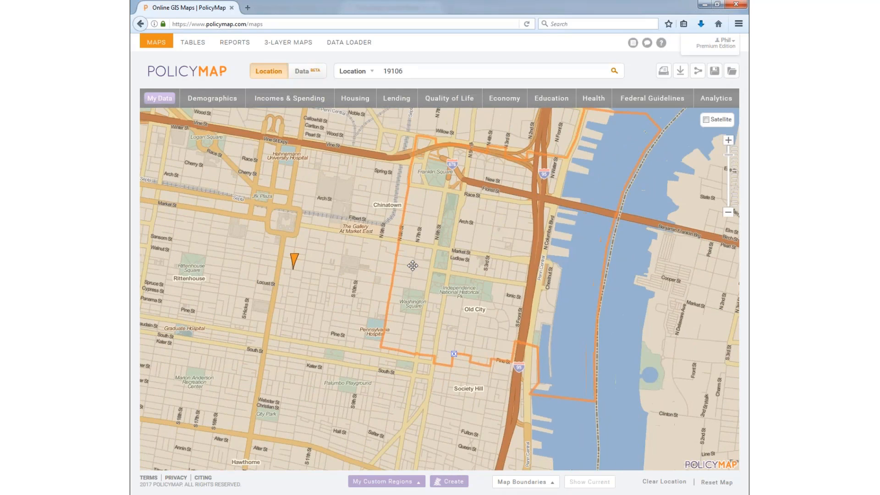
pyautogui.click(305, 273)
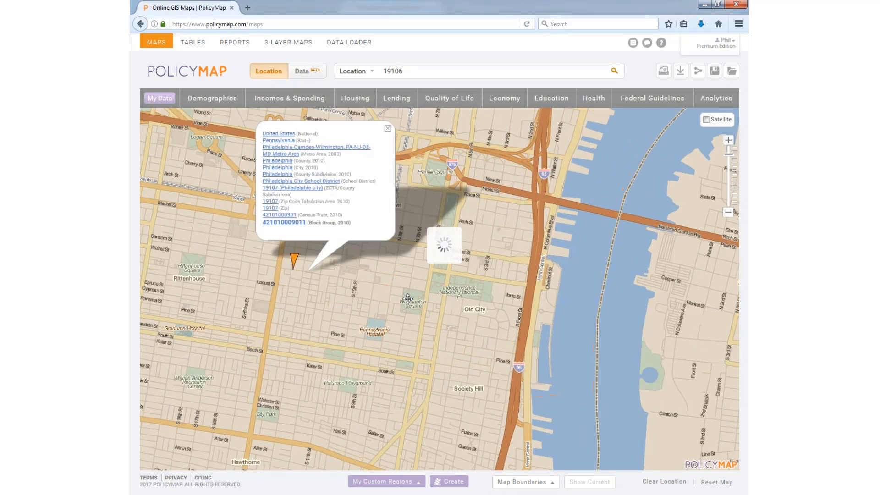
# Step: Check geographies by Washington Square, then remove the info popup, block group outline and address marker
pyautogui.click(425, 315)
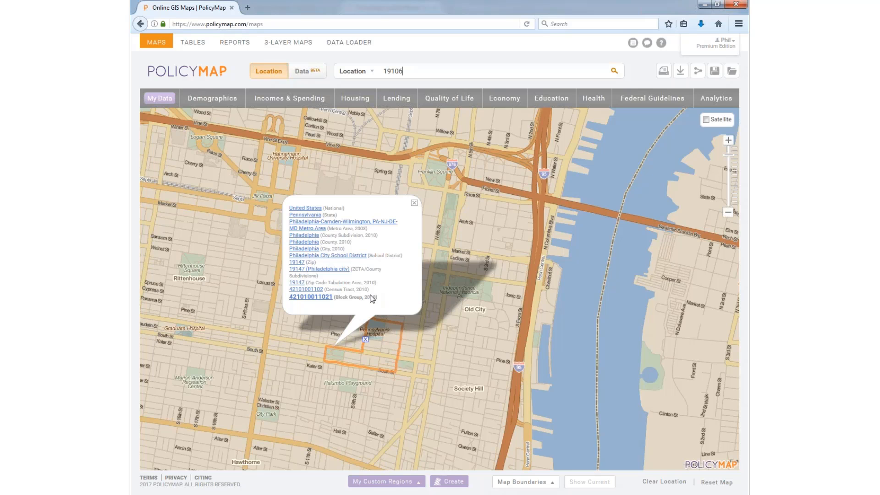
pyautogui.click(414, 203)
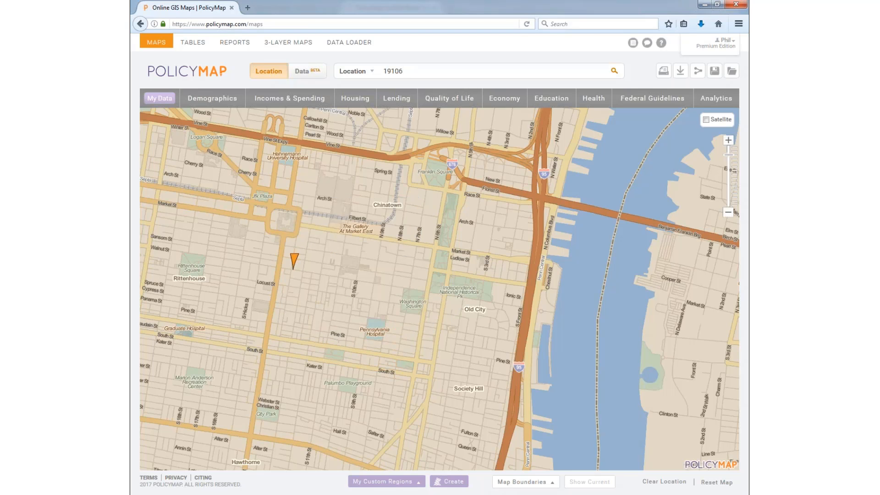
pyautogui.moveTo(298, 249)
pyautogui.mouseDown()
pyautogui.moveTo(296, 236)
pyautogui.moveTo(332, 236)
pyautogui.mouseUp()
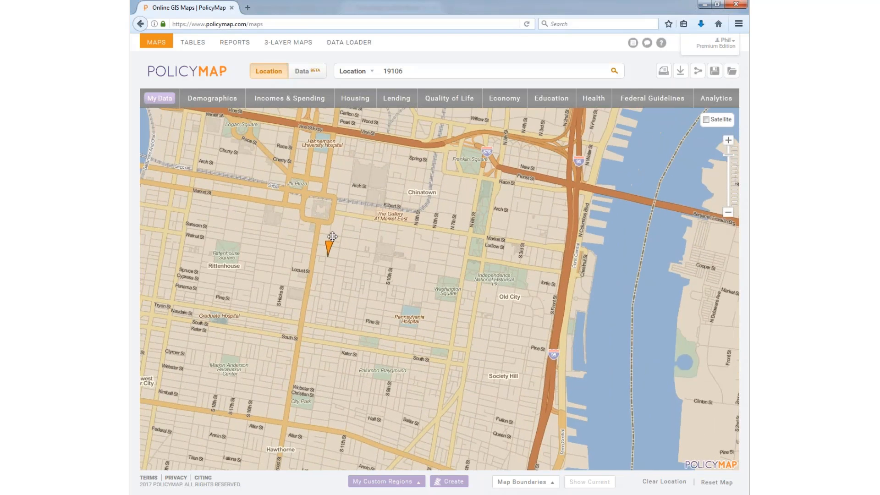
pyautogui.click(329, 248)
pyautogui.click(310, 189)
pyautogui.moveTo(327, 171)
pyautogui.mouseDown()
pyautogui.moveTo(379, 179)
pyautogui.moveTo(419, 201)
pyautogui.moveTo(434, 234)
pyautogui.mouseUp()
pyautogui.scroll(-1, 419, 201)
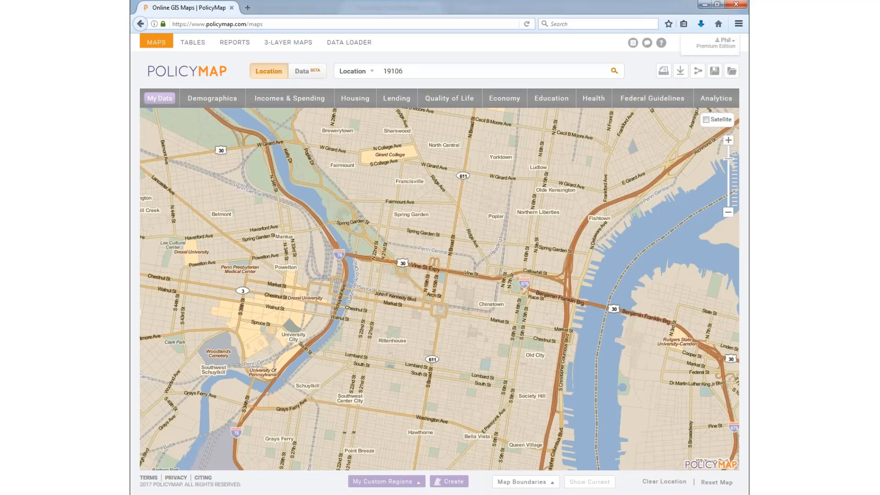
# Step: Browse the Incomes & Spending, Lending, My Data and Housing data category menus
pyautogui.click(264, 98)
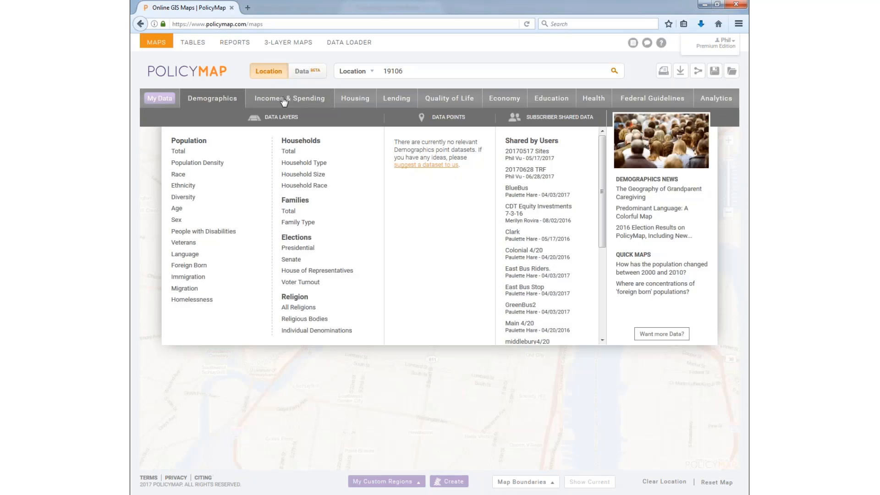
pyautogui.click(357, 102)
pyautogui.click(397, 99)
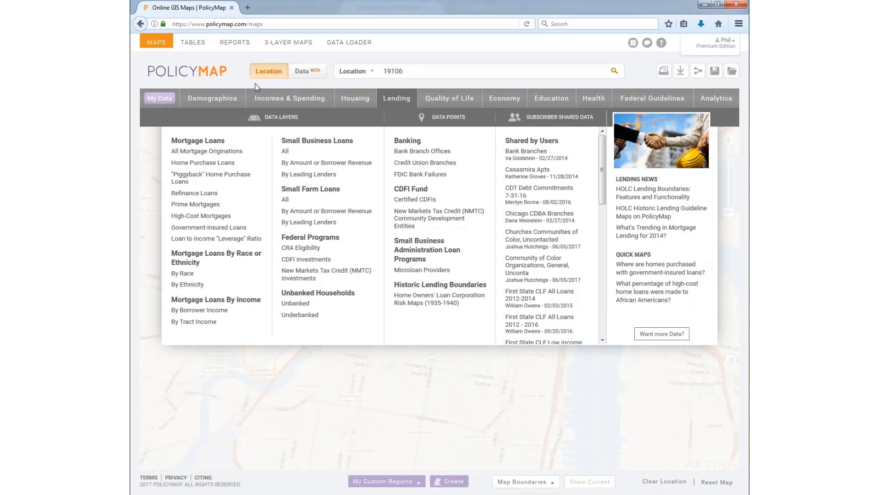
pyautogui.click(161, 102)
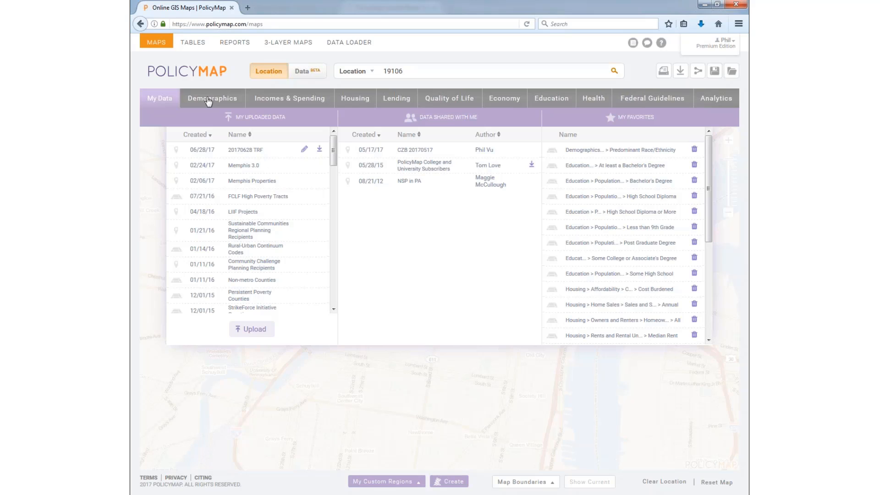
pyautogui.click(234, 100)
pyautogui.click(285, 102)
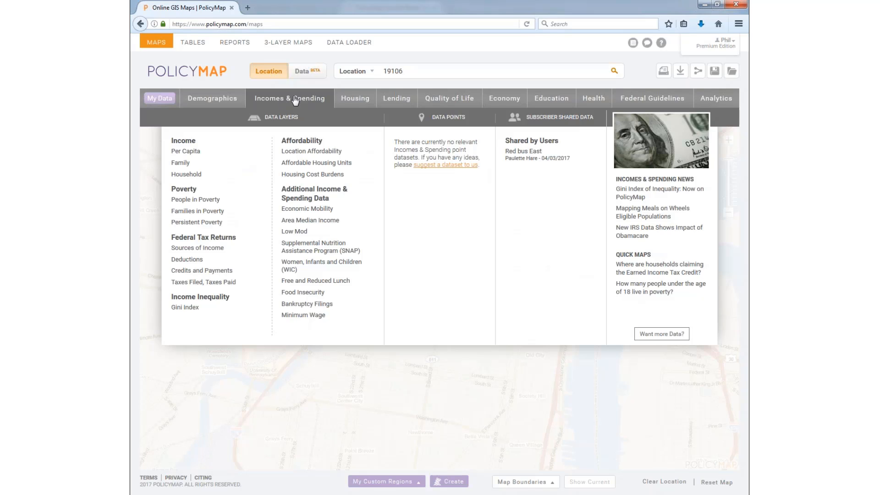
pyautogui.click(352, 101)
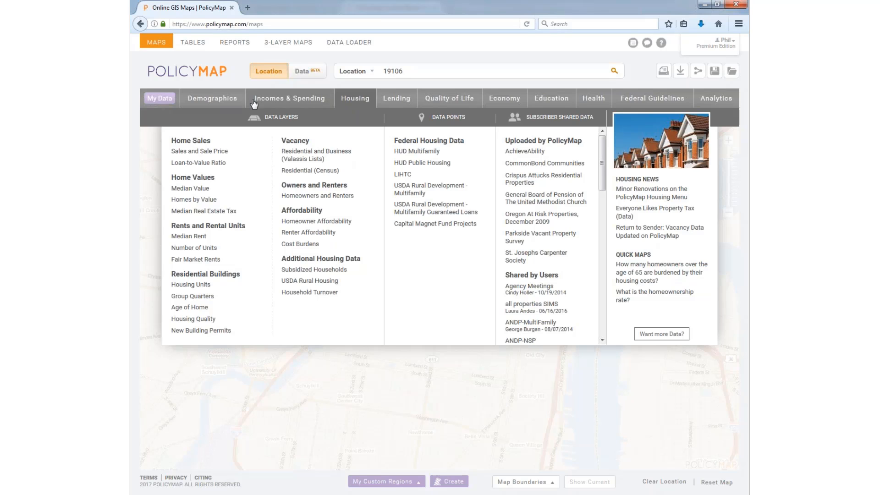
# Step: Open Demographics and review the Population > Diversity layers such as Diversity Index
pyautogui.click(191, 104)
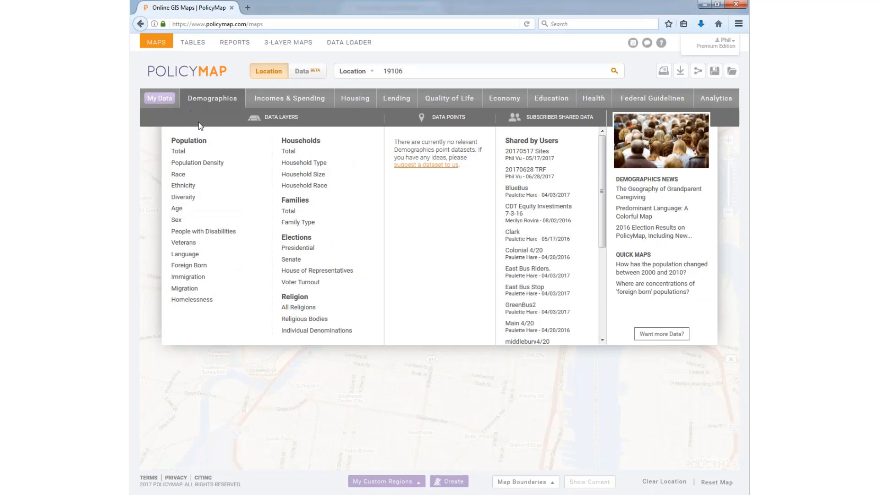
pyautogui.moveTo(199, 197)
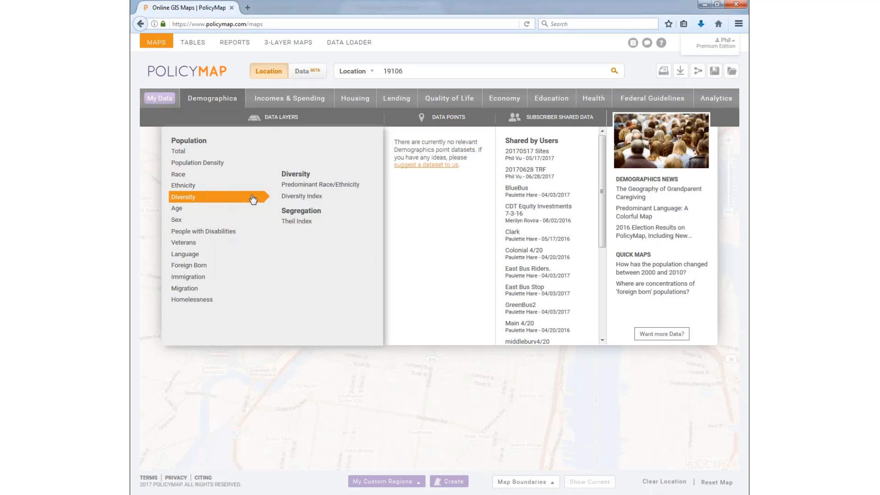
pyautogui.moveTo(227, 152)
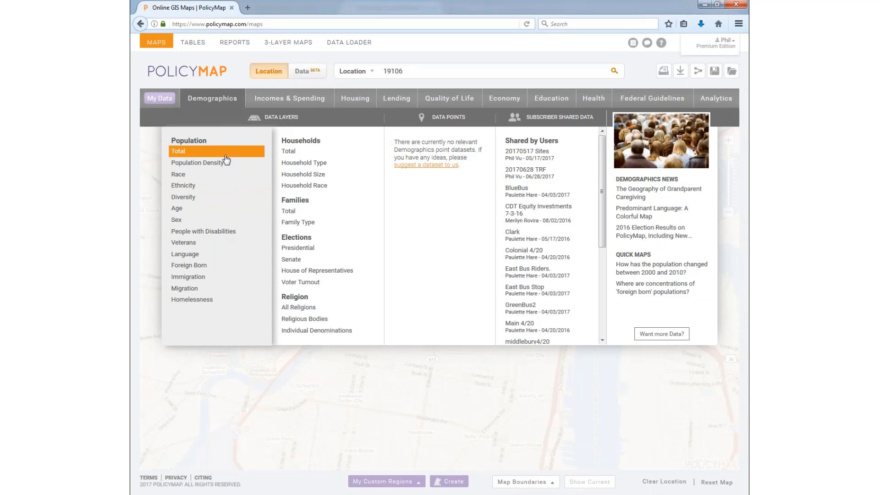
pyautogui.moveTo(227, 177)
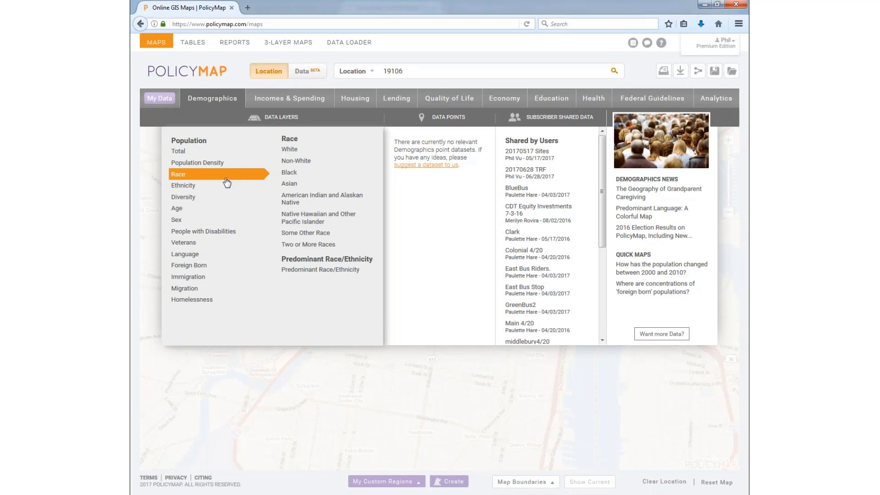
pyautogui.moveTo(242, 201)
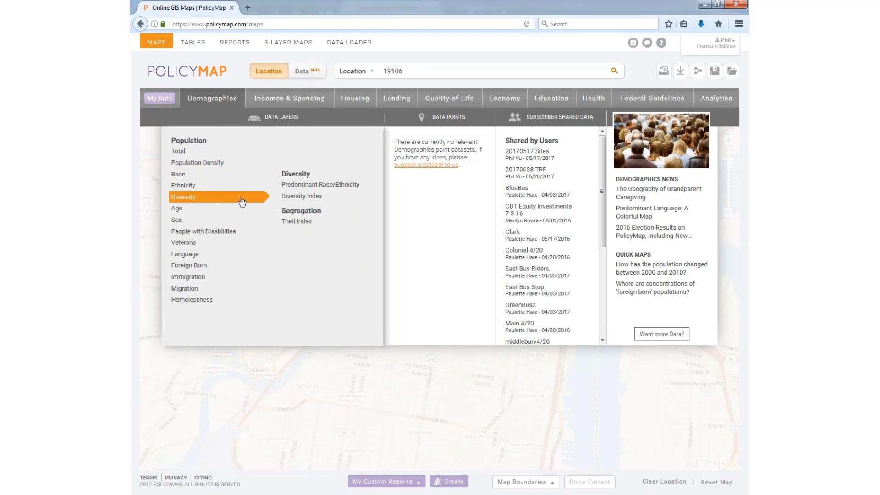
# Step: Map Predominant Race/Ethnicity by census tract and zoom out to the wider Philadelphia area
pyautogui.click(308, 187)
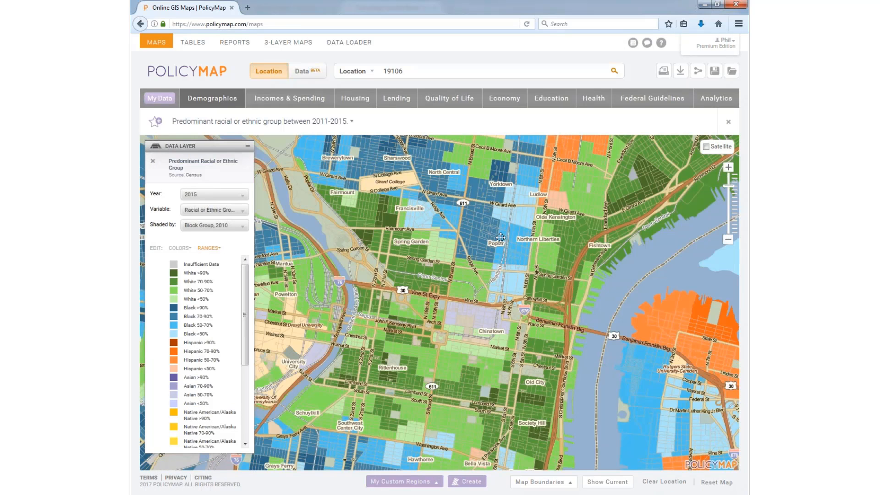
pyautogui.scroll(-1, 465, 230)
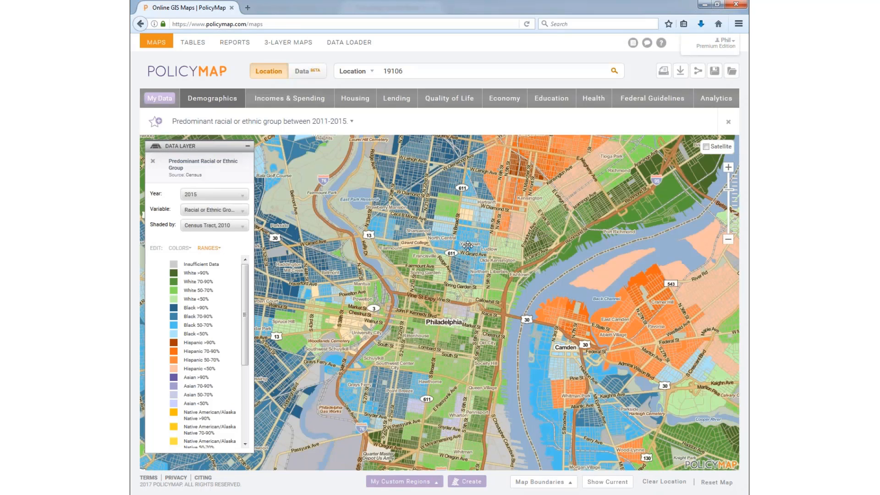
pyautogui.scroll(-1, 466, 246)
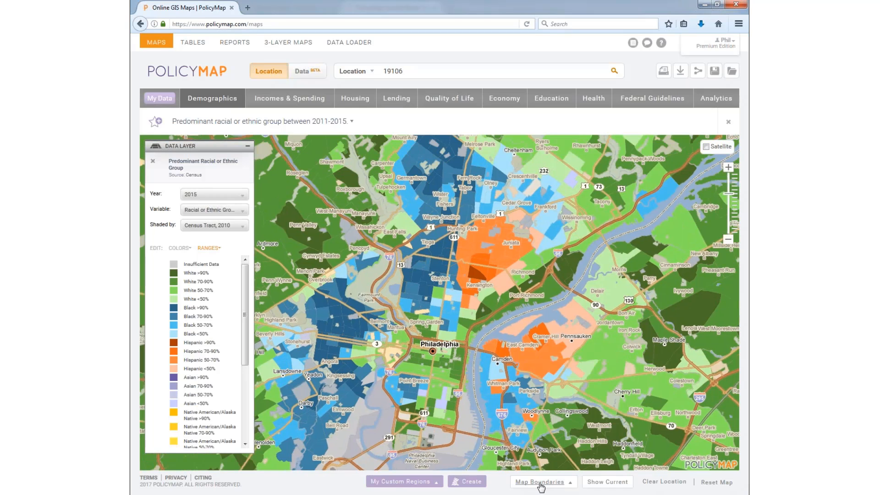
# Step: Show freeways and roads from Map Boundaries and recentre the map on Philadelphia
pyautogui.click(541, 482)
pyautogui.click(461, 351)
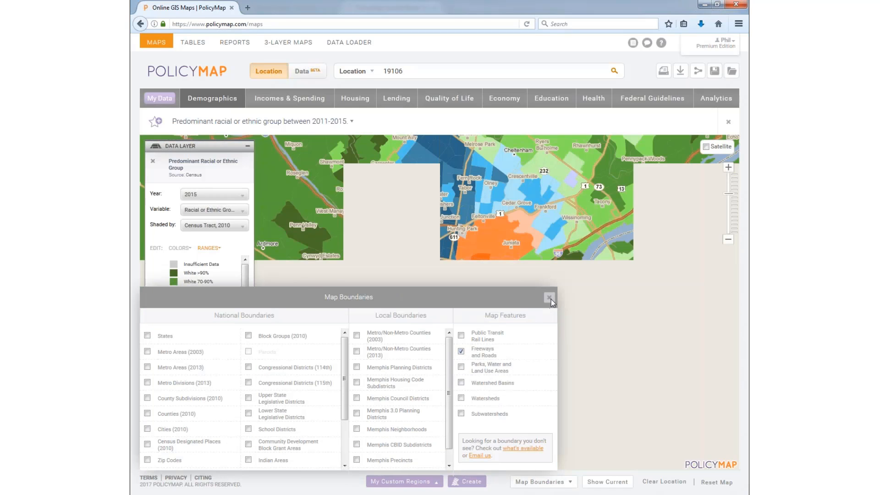
pyautogui.click(549, 298)
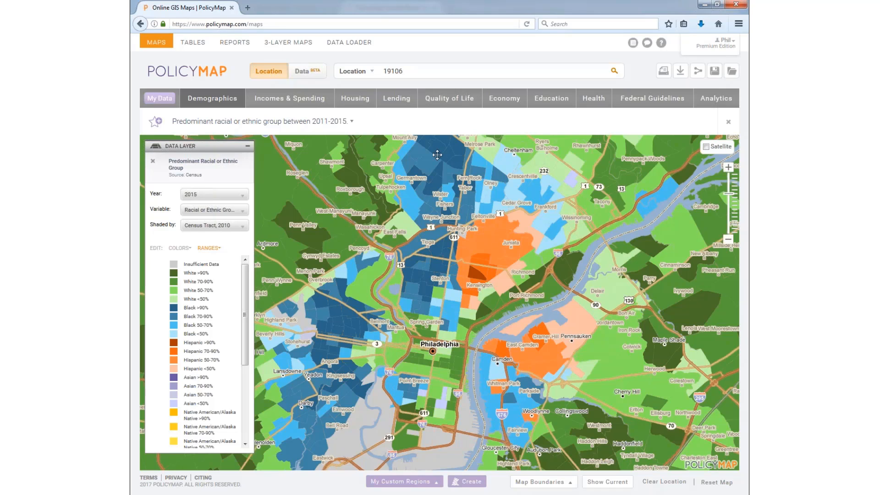
pyautogui.moveTo(455, 194); pyautogui.dragTo(468, 223)
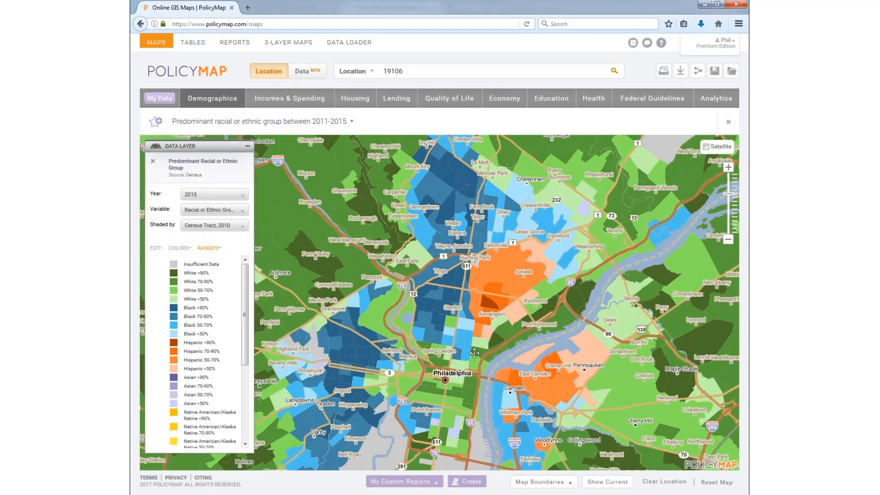
pyautogui.moveTo(475, 338); pyautogui.dragTo(475, 319)
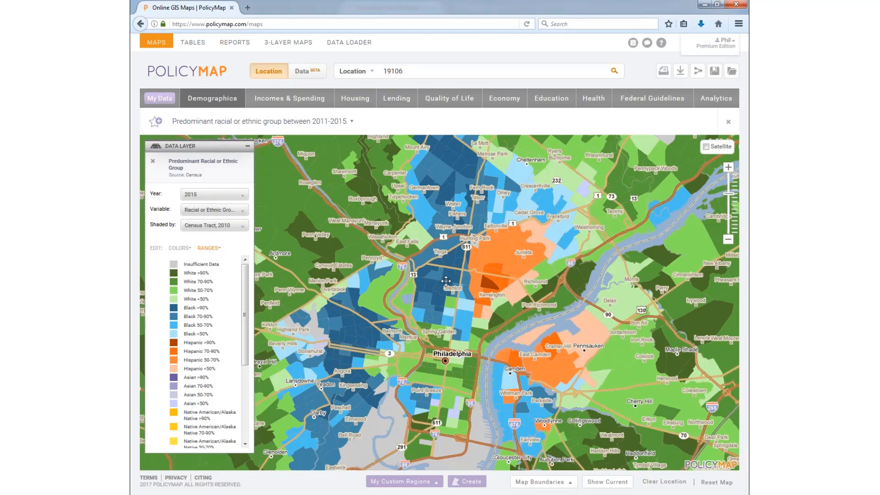
# Step: Check predominant-group values for two tracts around Kensington, then bring back the Demographics catalogue
pyautogui.click(483, 282)
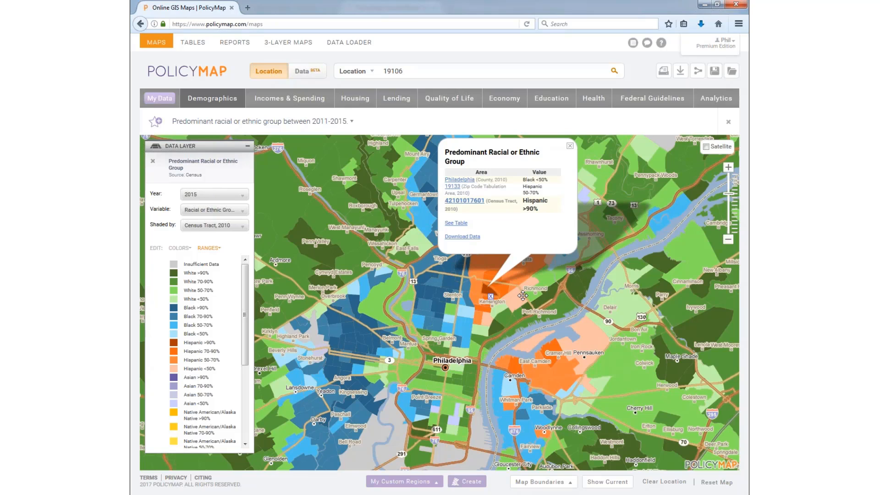
pyautogui.click(484, 320)
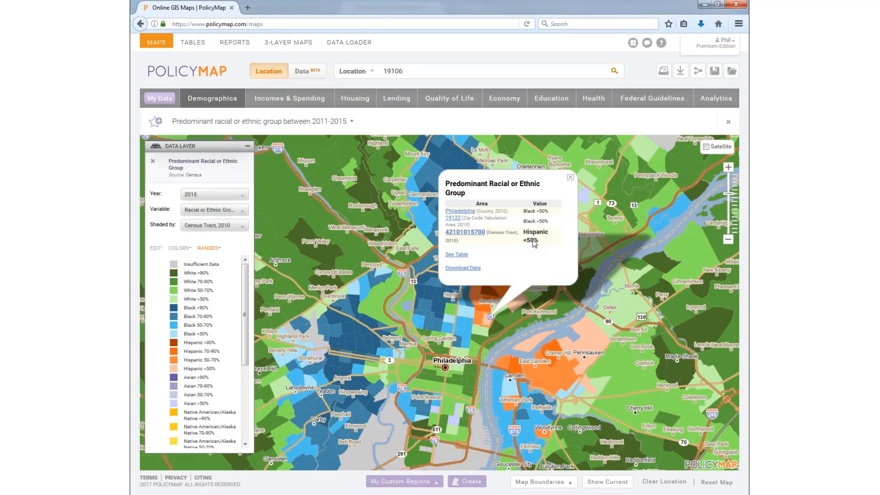
pyautogui.click(571, 178)
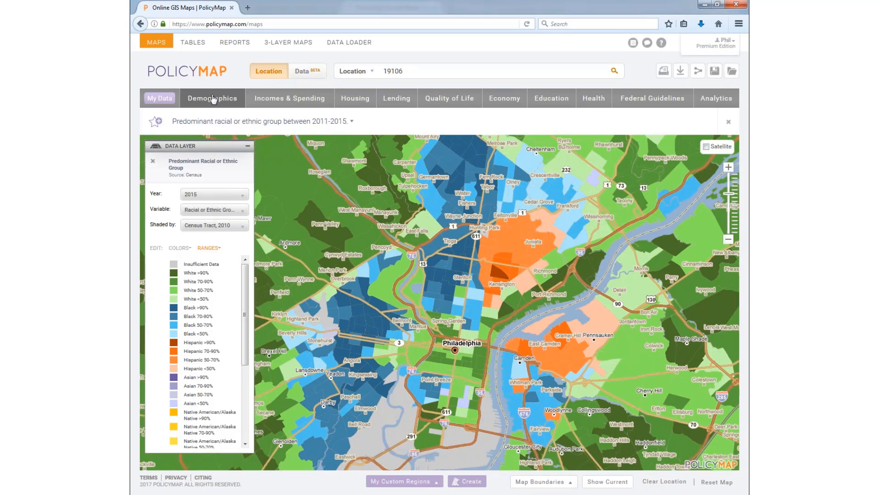
pyautogui.click(212, 100)
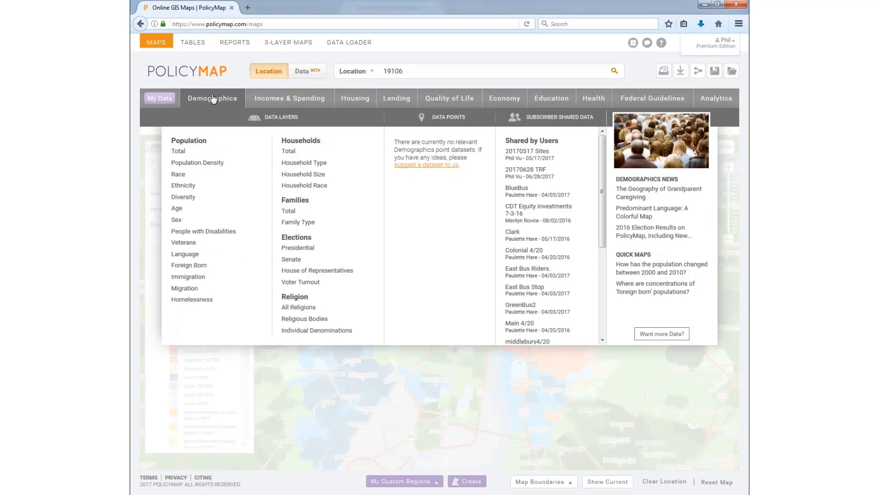
pyautogui.moveTo(196, 201)
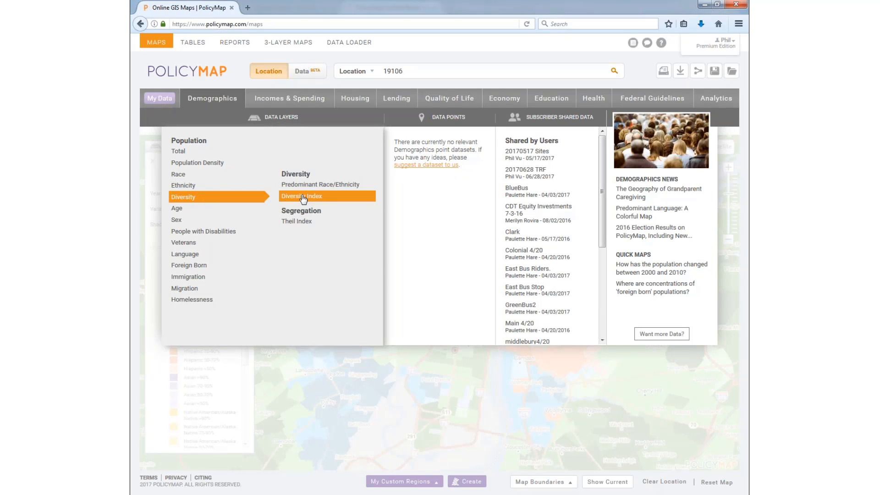
pyautogui.moveTo(216, 243)
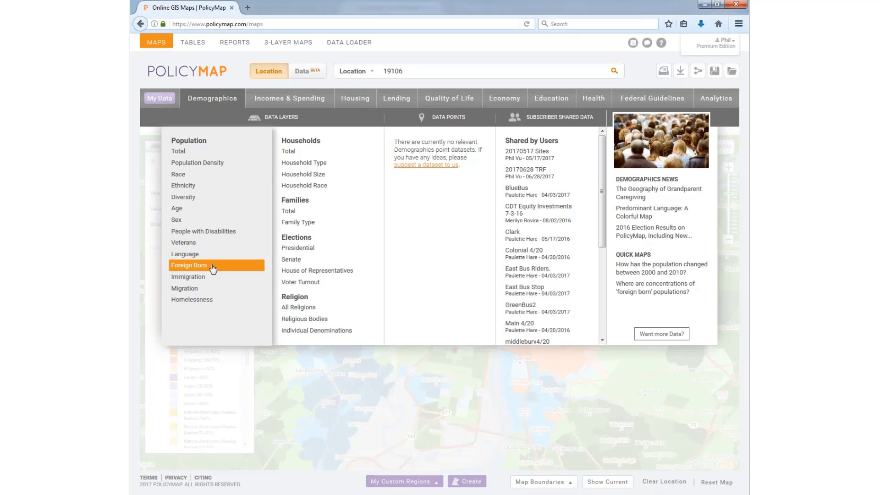
pyautogui.moveTo(213, 278)
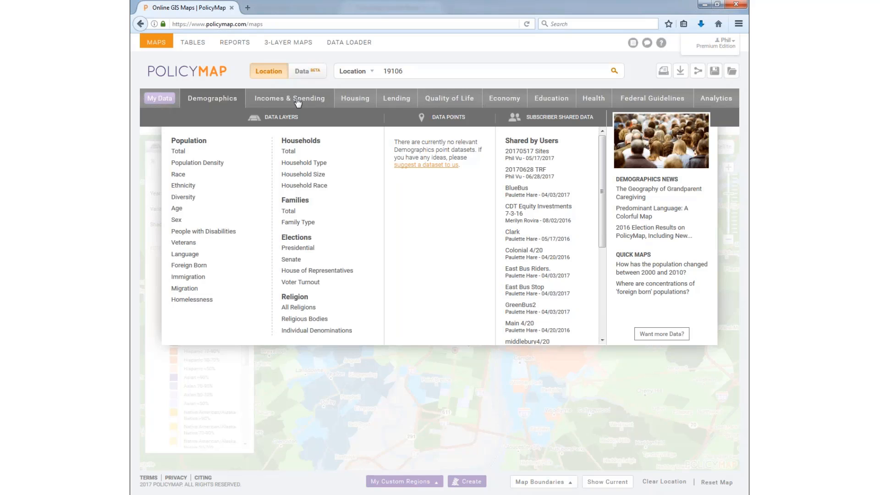
# Step: Browse Health's Healthcare Insured & Uninsured Populations layers by race, income and employment
pyautogui.click(594, 101)
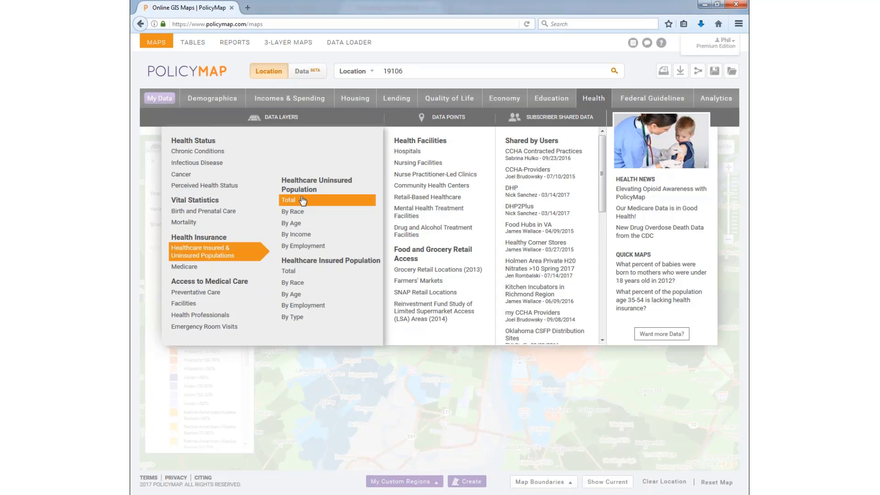
pyautogui.moveTo(301, 214)
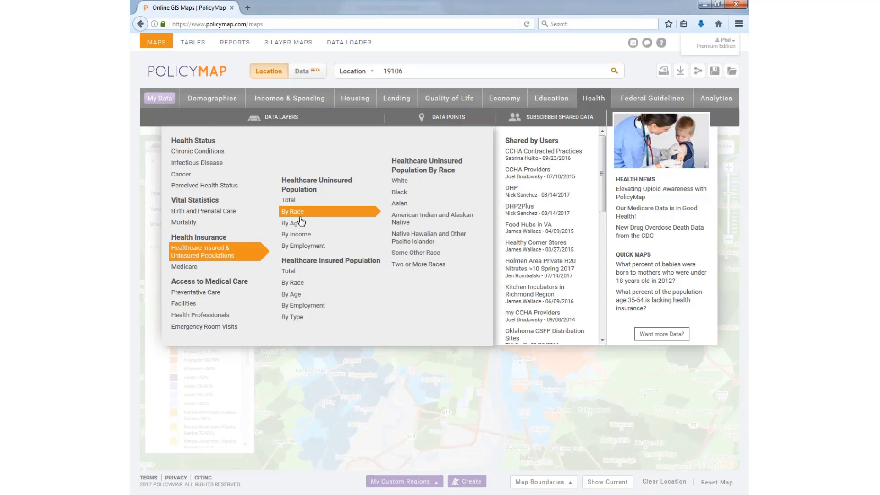
pyautogui.moveTo(300, 236)
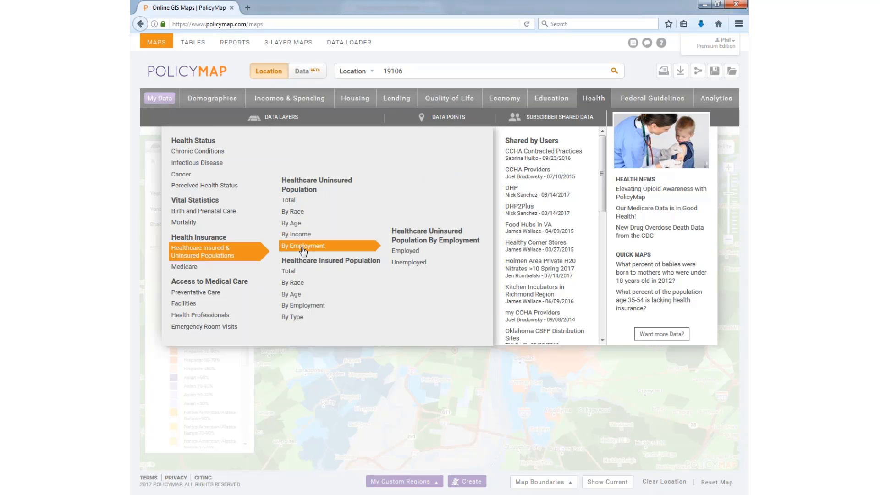
pyautogui.moveTo(307, 320)
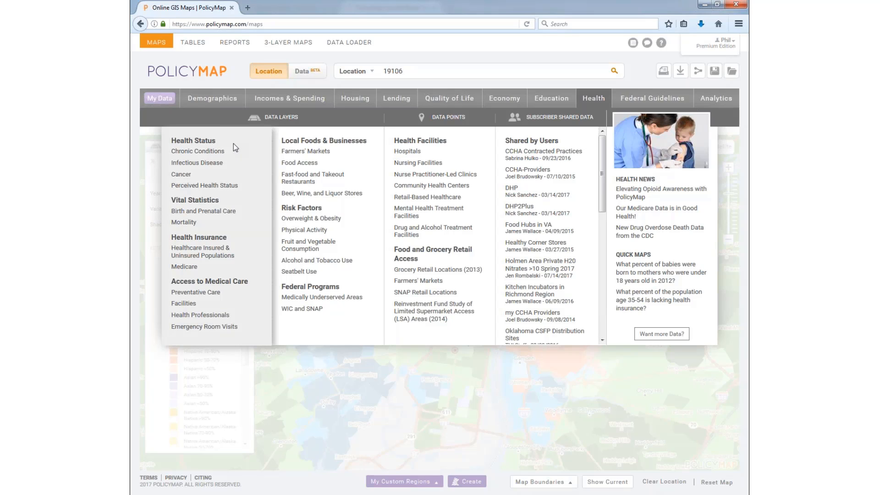
# Step: Replace the Health catalogue with the Federal Guidelines catalogue (CDFI, HUD, USDA, FEMA, SBA layers)
pyautogui.moveTo(233, 146)
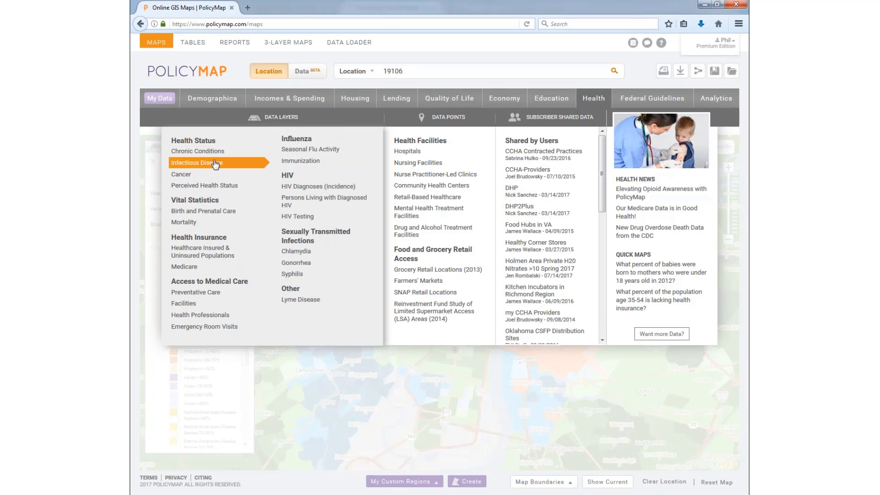
pyautogui.moveTo(217, 185)
pyautogui.moveTo(211, 163)
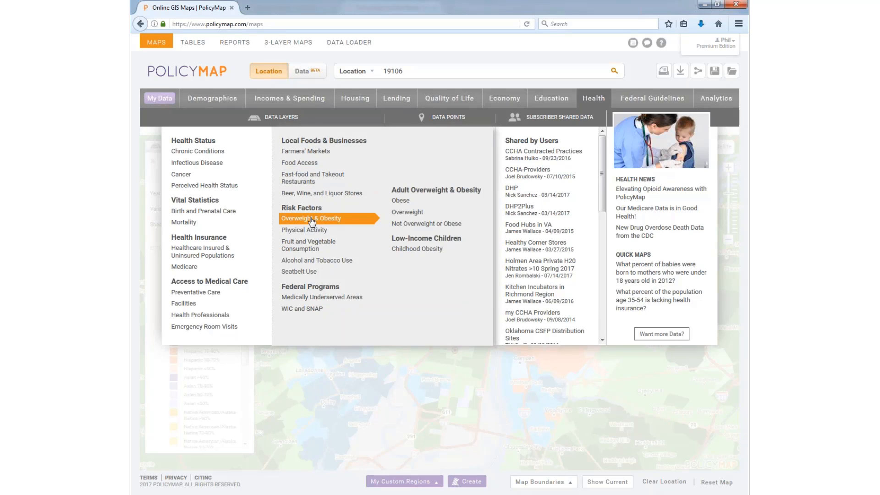
pyautogui.moveTo(318, 264)
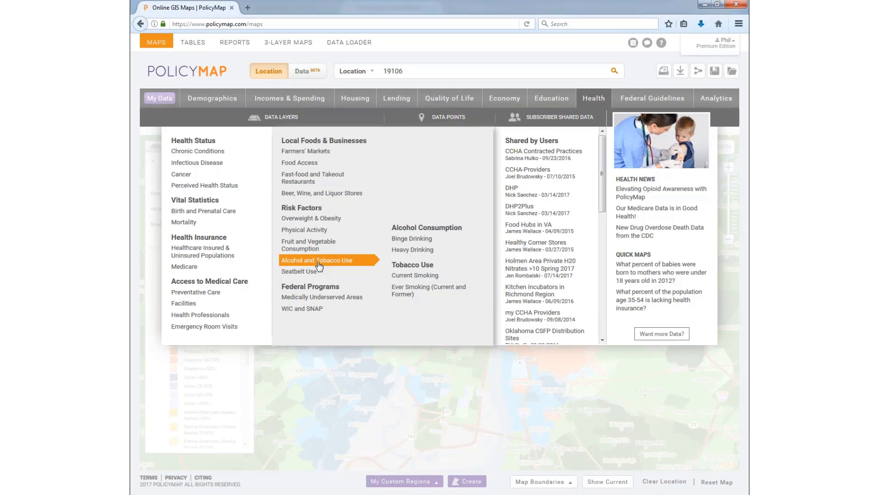
pyautogui.click(645, 99)
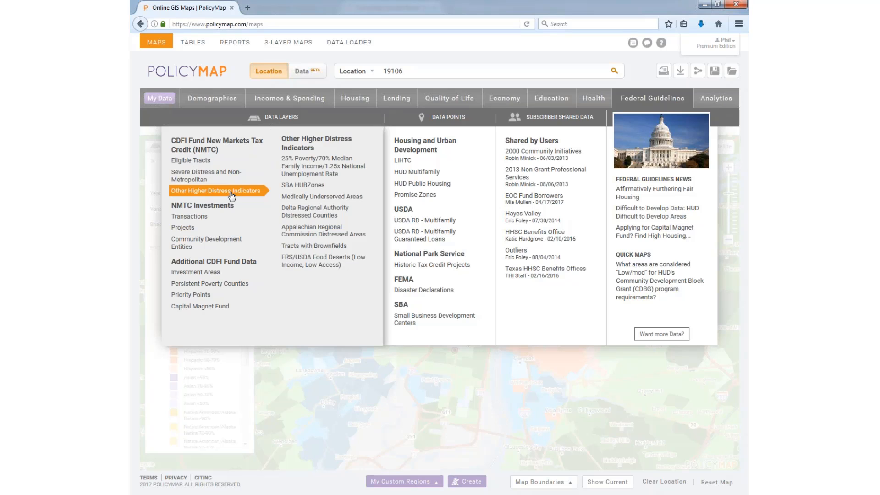
# Step: Browse Other Higher Distress Indicators, Fair Housing and CRA Eligibility, then show the Analytics catalogue
pyautogui.moveTo(218, 275)
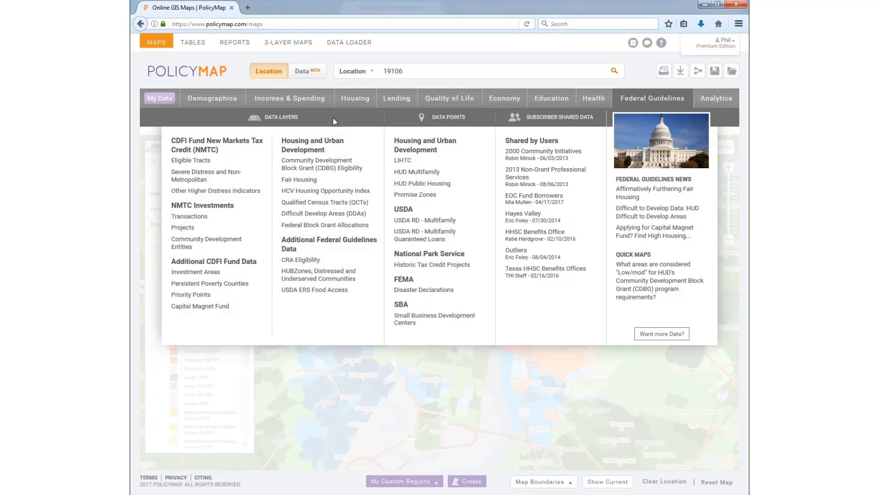
pyautogui.moveTo(326, 170)
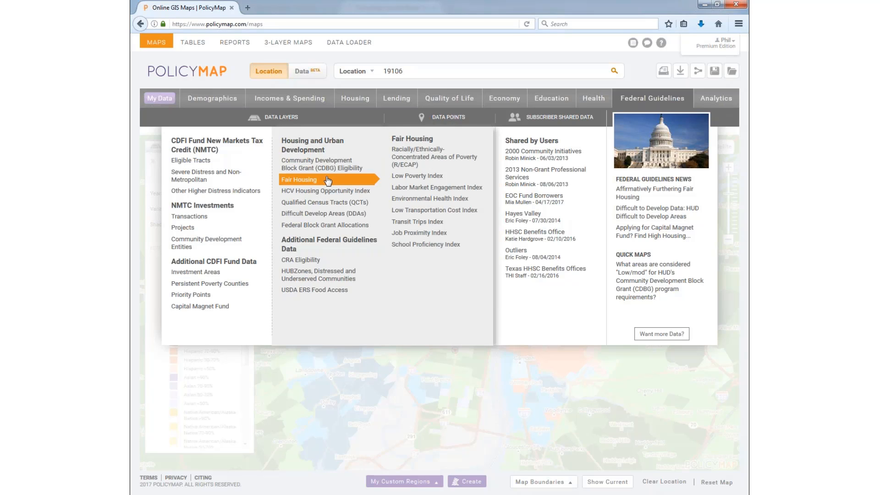
pyautogui.moveTo(327, 260)
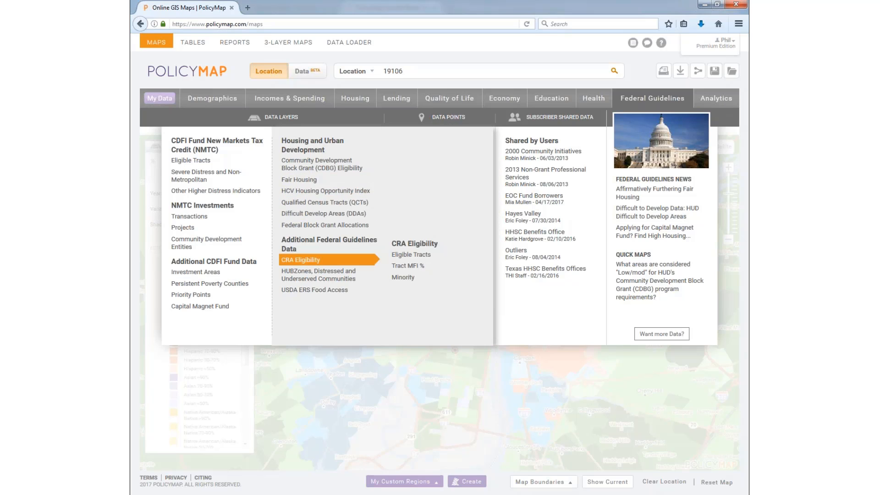
pyautogui.moveTo(338, 281)
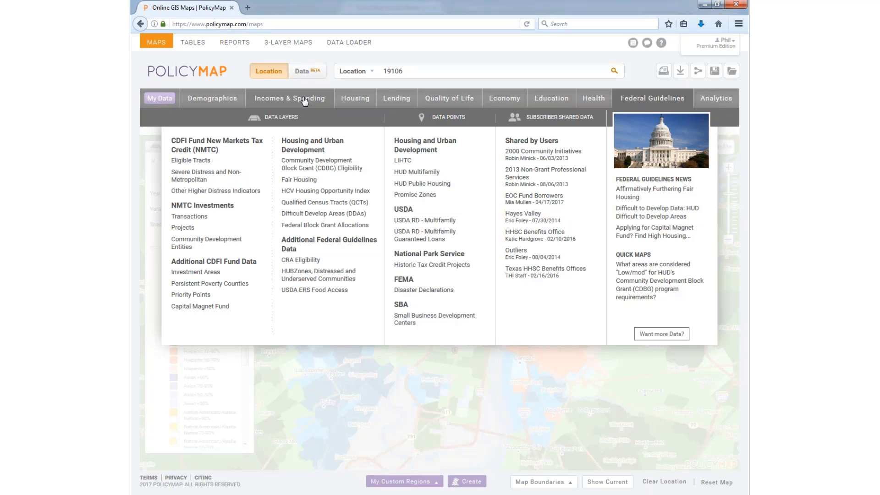
pyautogui.click(713, 102)
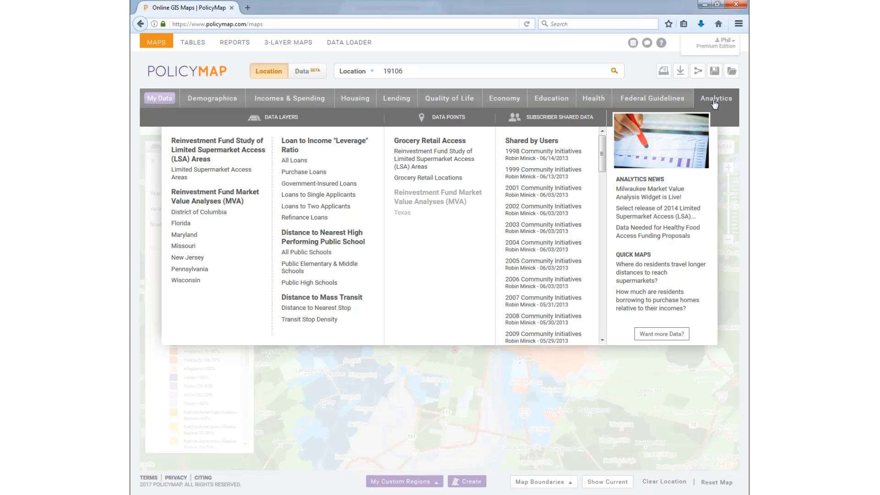
pyautogui.moveTo(198, 184)
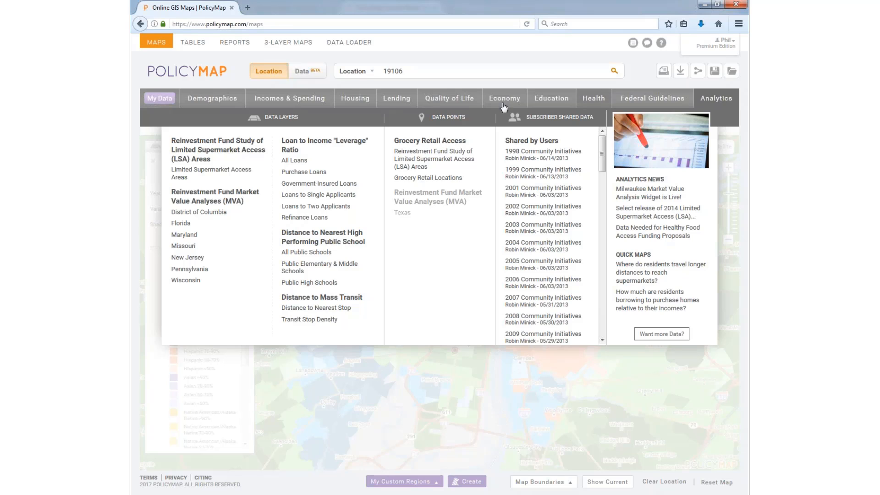
# Step: Map distance to the nearest high-performing public school (2016) and centre on northern Philadelphia
pyautogui.click(306, 252)
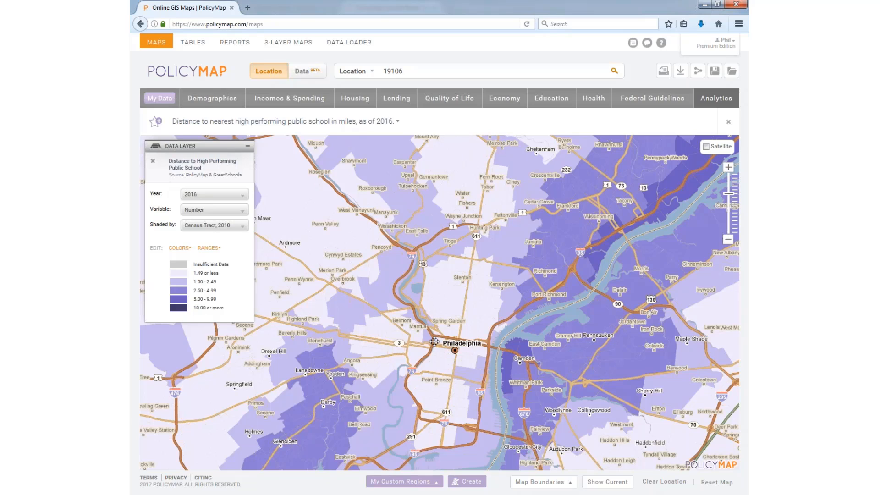
pyautogui.moveTo(434, 339); pyautogui.dragTo(429, 294)
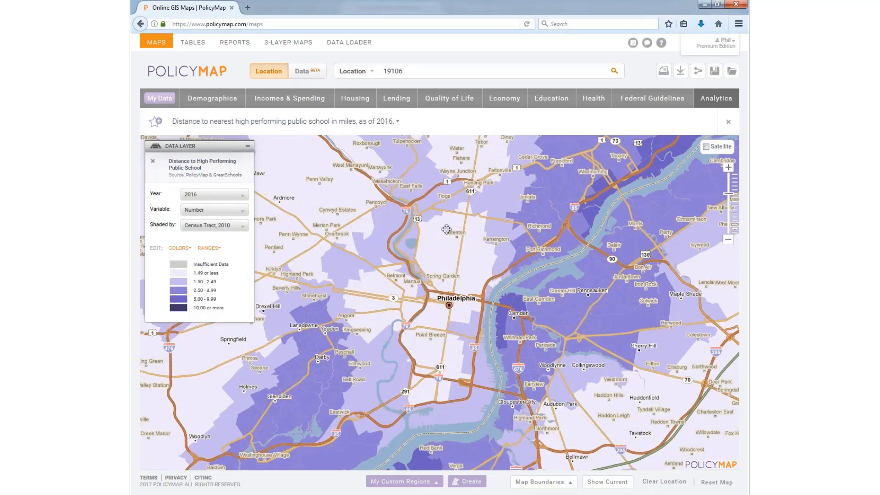
pyautogui.moveTo(534, 197); pyautogui.dragTo(497, 221)
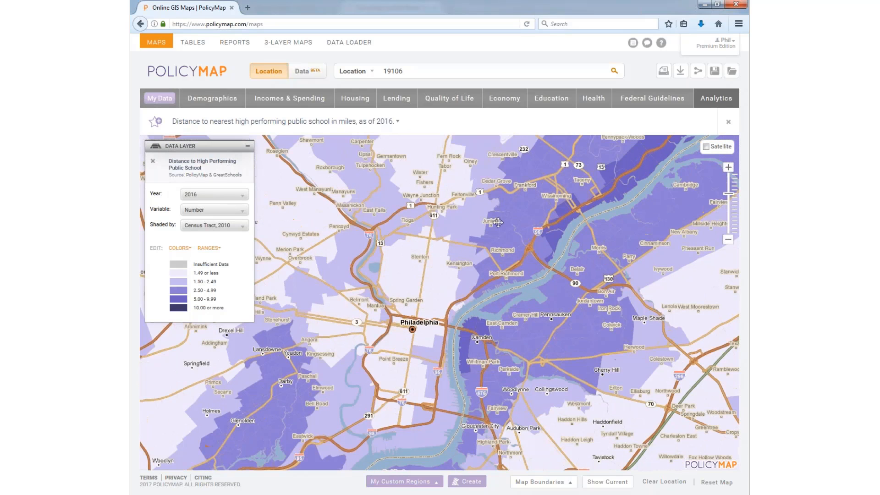
# Step: Check distance values for the Juniata tract and a tract near Camden, then show Education data
pyautogui.click(497, 221)
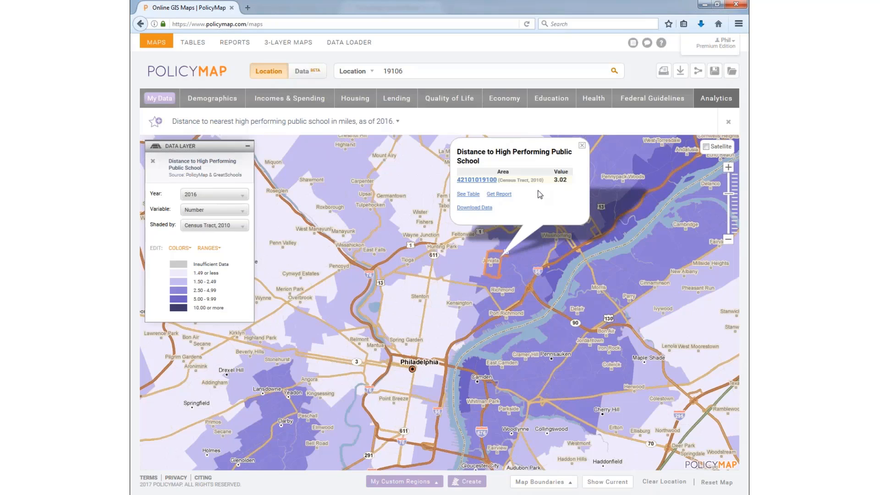
pyautogui.click(544, 375)
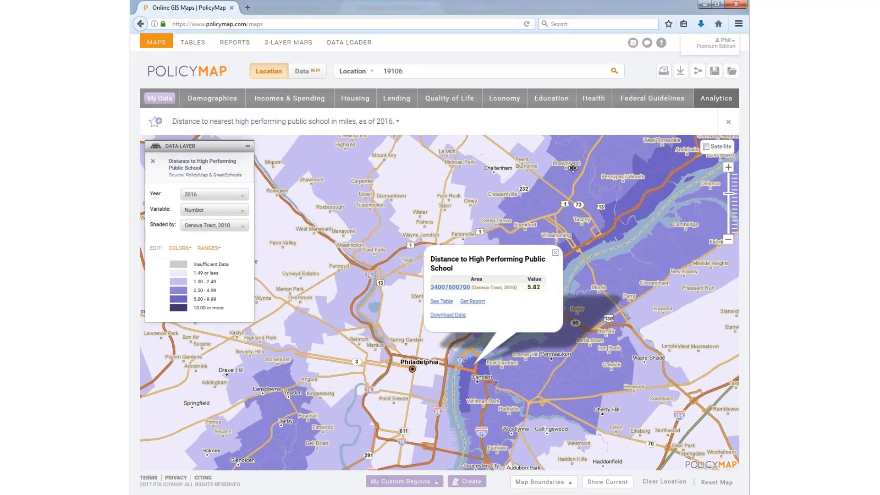
pyautogui.click(551, 102)
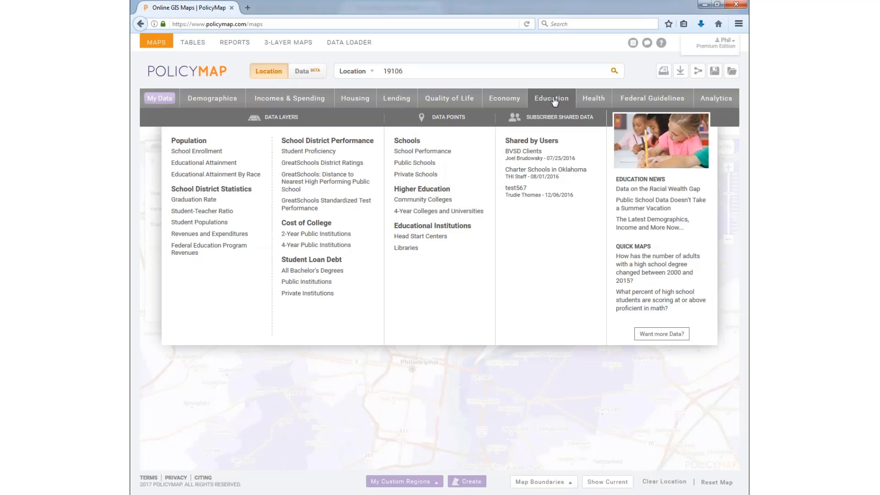
# Step: Add GreatSchools School Performance points from Education > Schools
pyautogui.click(418, 156)
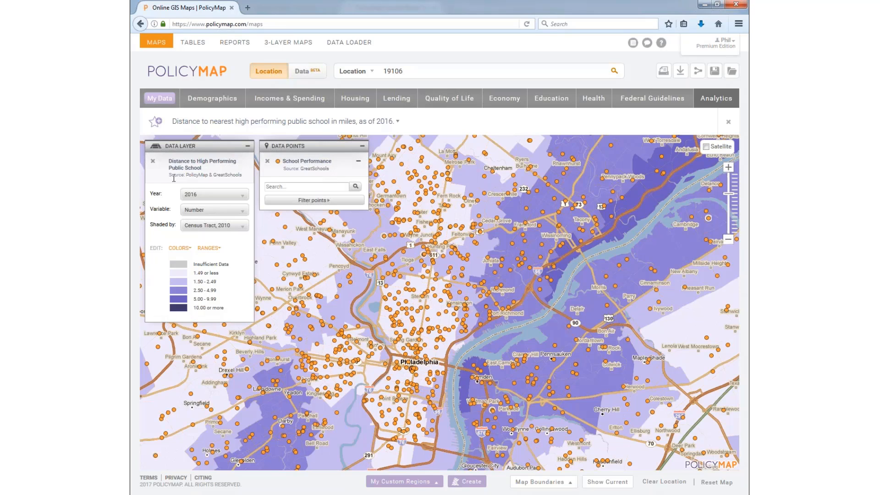
# Step: Filter school points to GreatSchools' School Rating 9 - 10 only
pyautogui.click(316, 201)
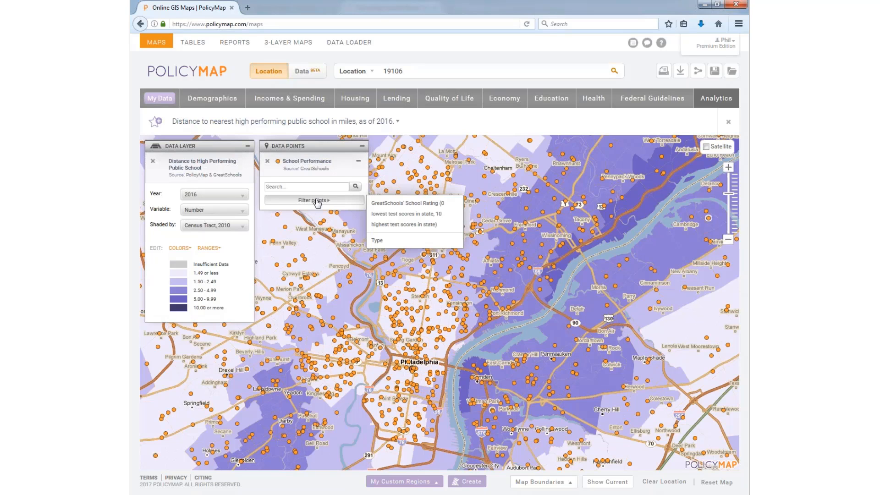
pyautogui.moveTo(433, 212)
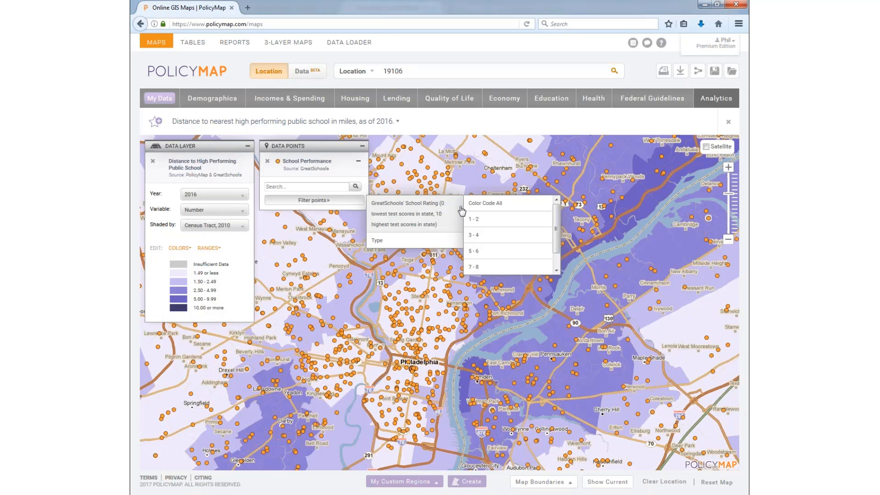
pyautogui.scroll(-1, 495, 243)
pyautogui.click(502, 267)
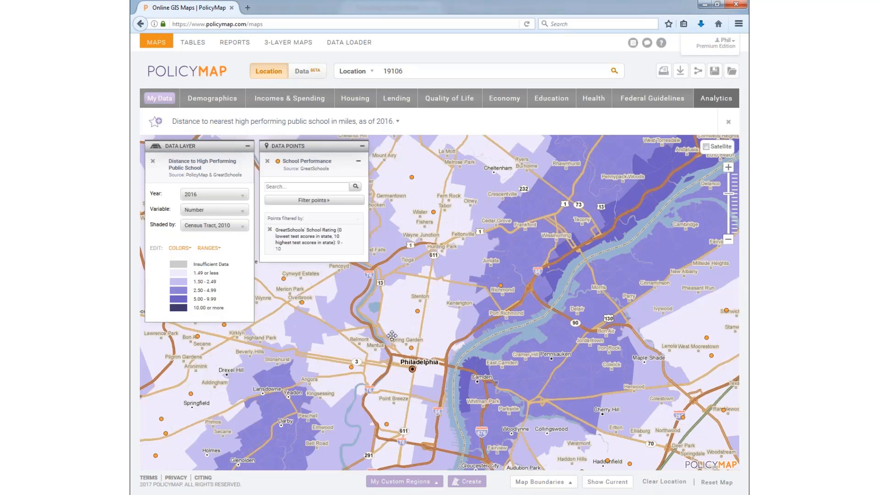
# Step: View details of a top-rated school near Richmond, then survey surrounding areas
pyautogui.click(501, 285)
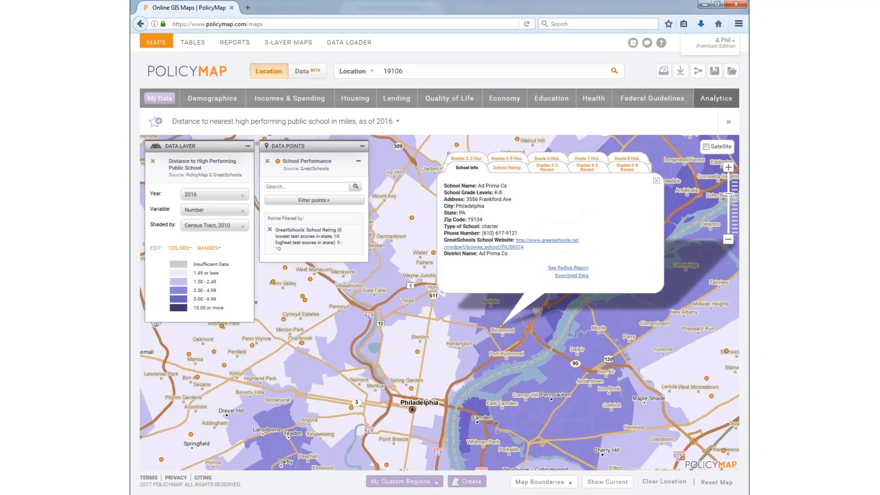
pyautogui.click(656, 181)
pyautogui.moveTo(520, 288); pyautogui.dragTo(536, 249)
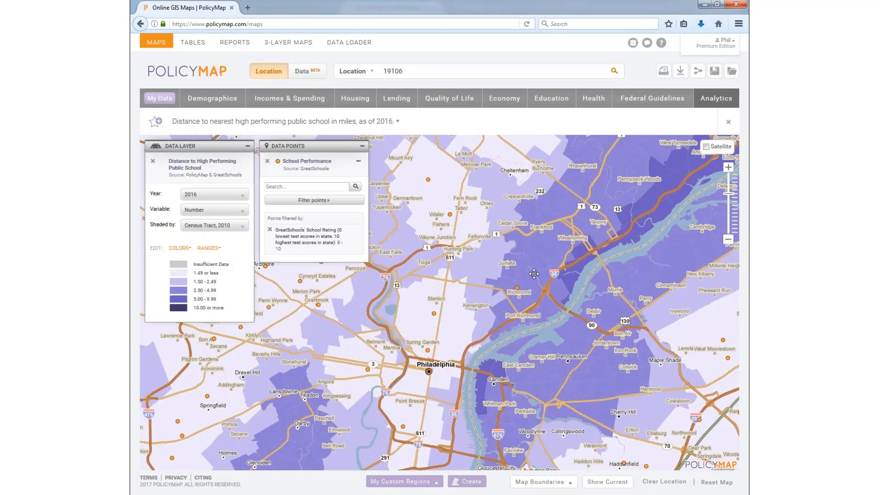
pyautogui.moveTo(546, 326); pyautogui.dragTo(546, 256)
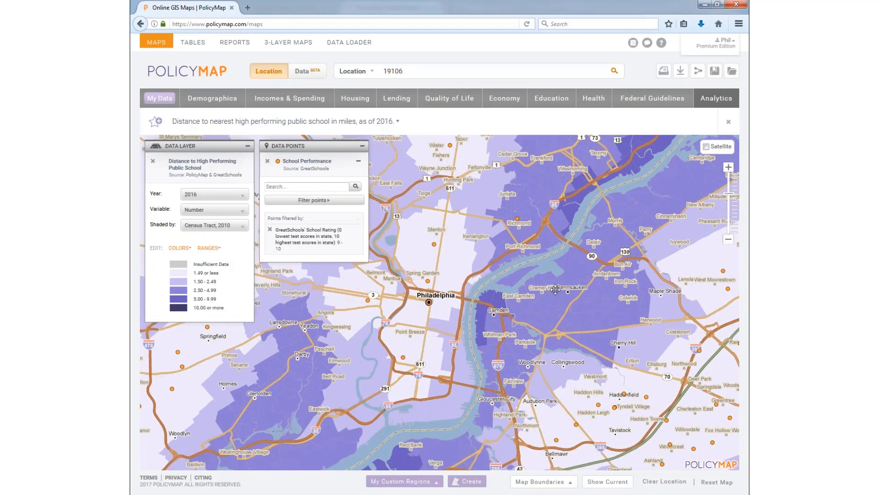
pyautogui.moveTo(573, 288); pyautogui.dragTo(545, 376)
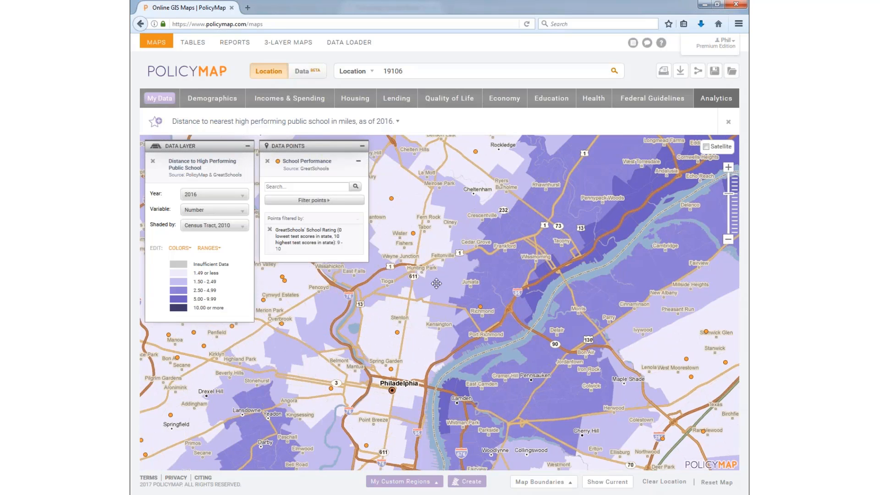
# Step: Colour-code all school points by GreatSchools rating band and pan south-west of Philadelphia
pyautogui.click(349, 201)
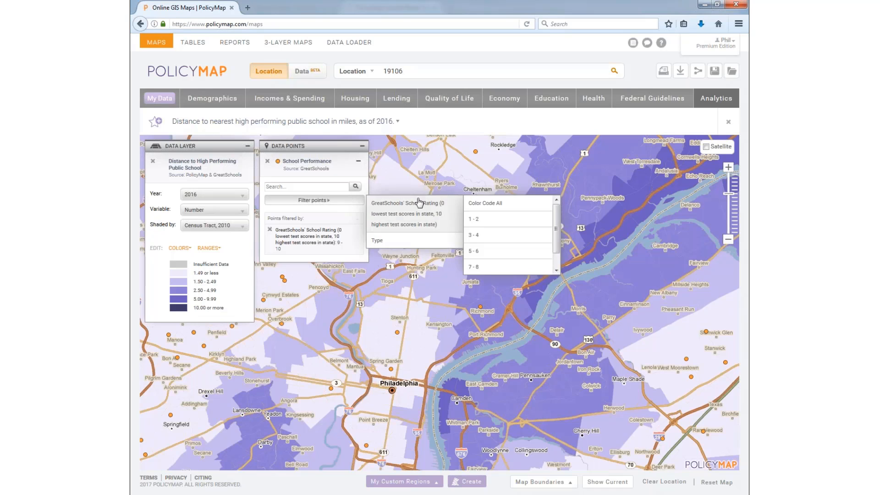
pyautogui.click(466, 206)
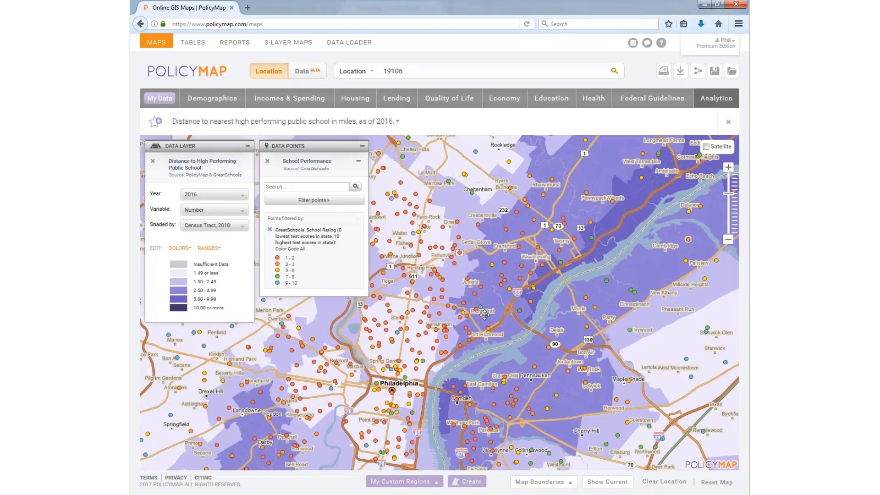
pyautogui.moveTo(499, 308); pyautogui.dragTo(525, 271)
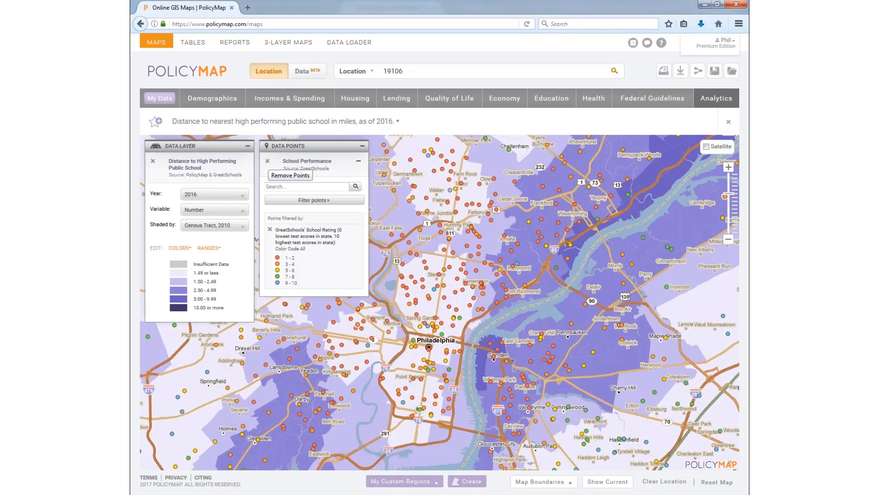
# Step: Remove the School Performance points and the distance-to-school shading from the map
pyautogui.click(267, 160)
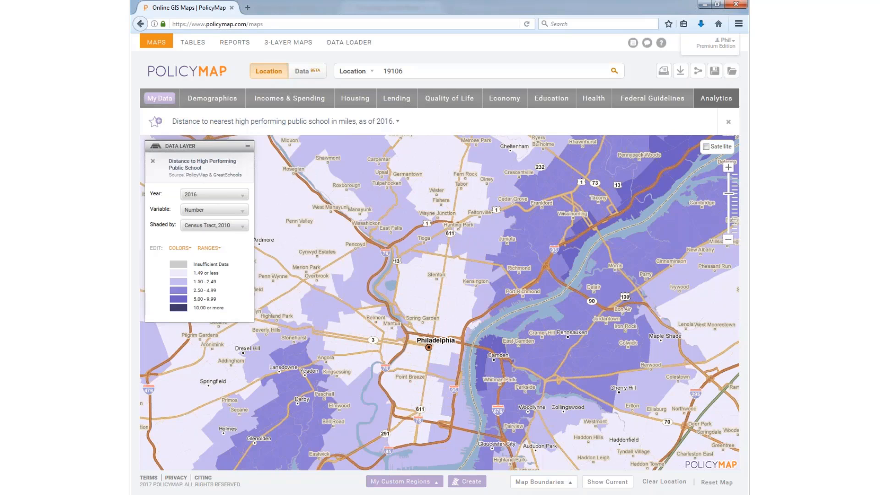
pyautogui.click(153, 161)
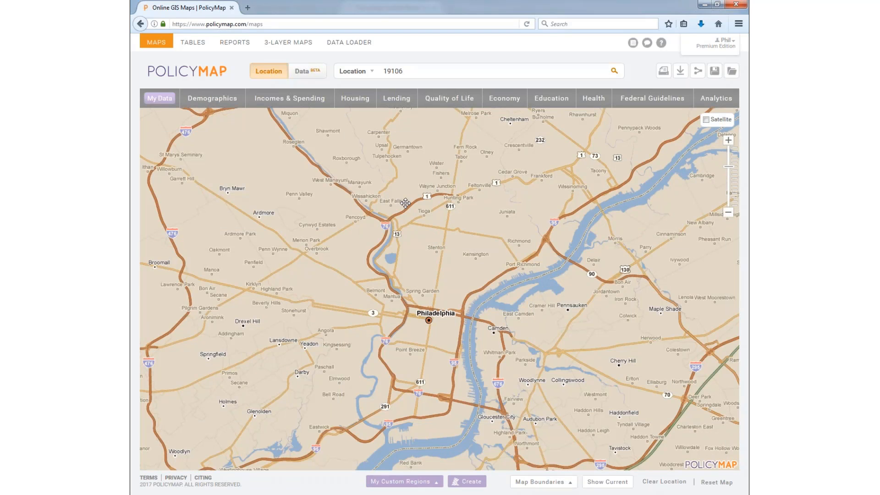
pyautogui.moveTo(404, 202); pyautogui.dragTo(409, 209)
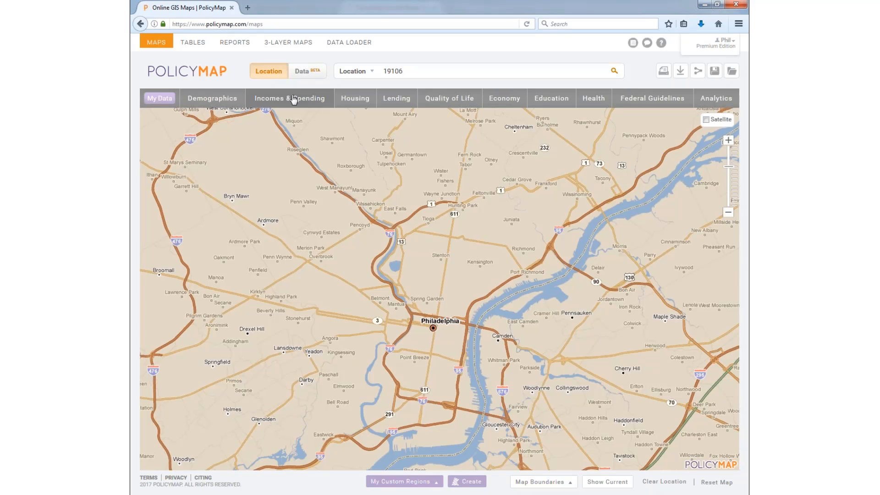
# Step: Add Public Schools: Enrollment and Demographics (NCES) points from the Education catalogue
pyautogui.click(555, 102)
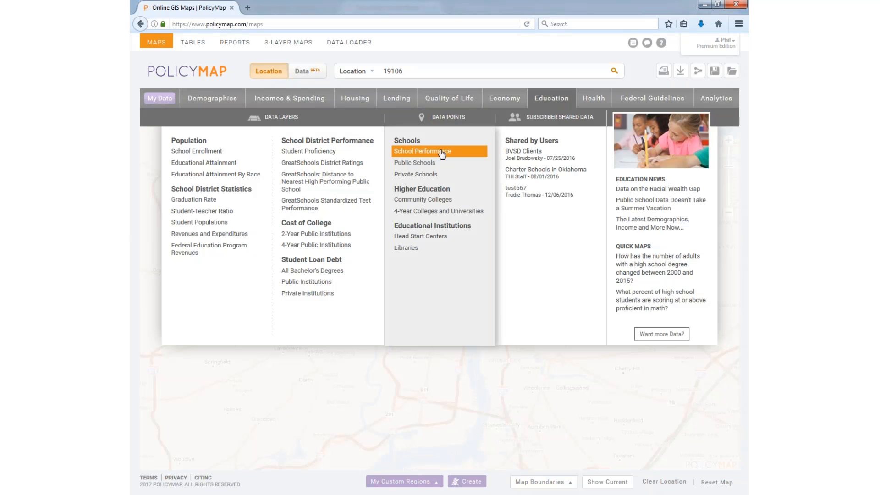
pyautogui.click(442, 151)
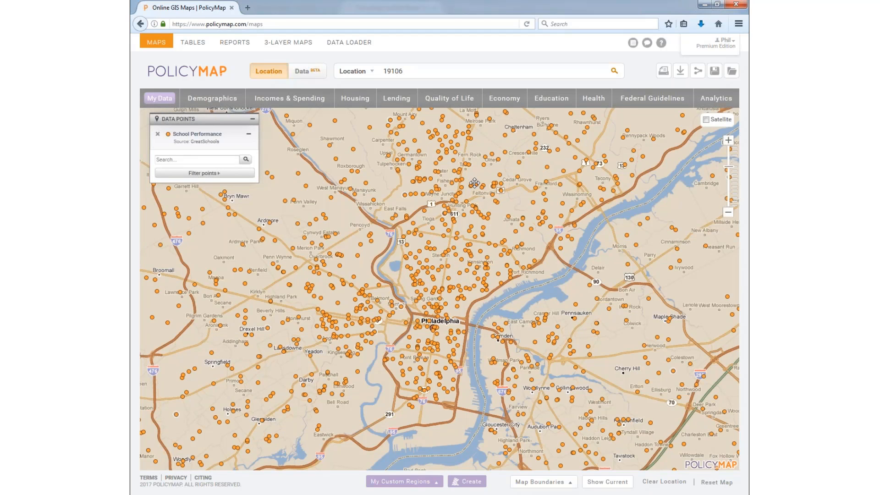
pyautogui.click(157, 134)
pyautogui.click(551, 98)
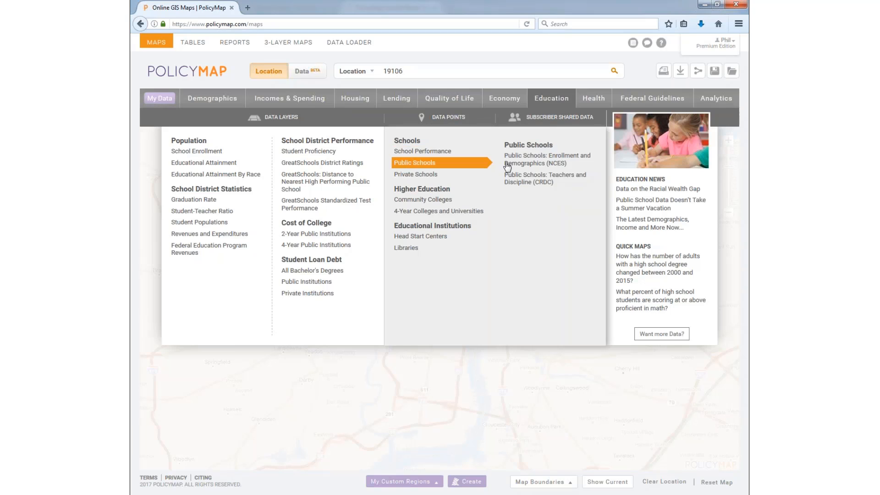
pyautogui.click(527, 164)
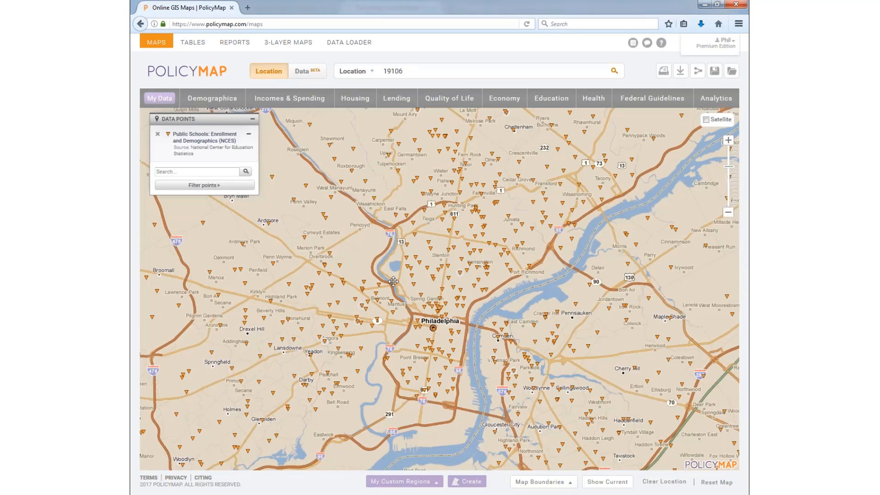
# Step: Open the School Info popup for Wakisha CS, a Philadelphia middle school
pyautogui.click(454, 287)
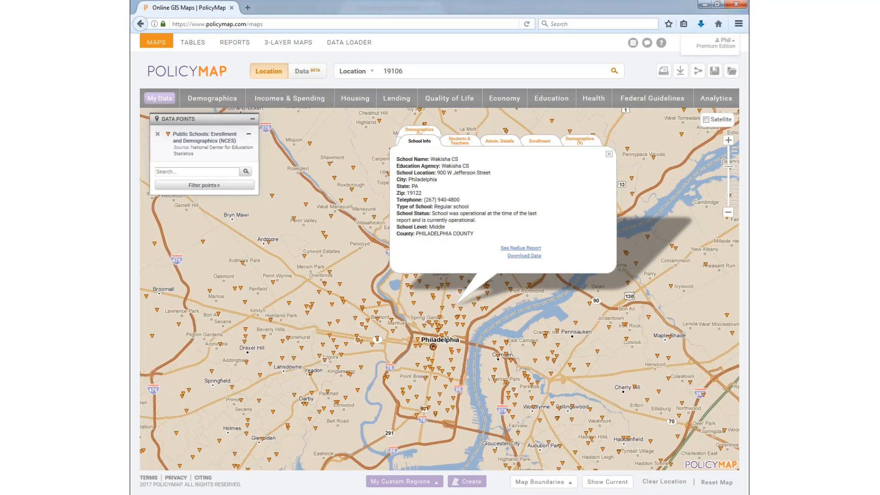
# Step: Check Bodine William W HS's staffing, enrollment and race breakdowns, then Constitution HS's staffing figures
pyautogui.click(465, 317)
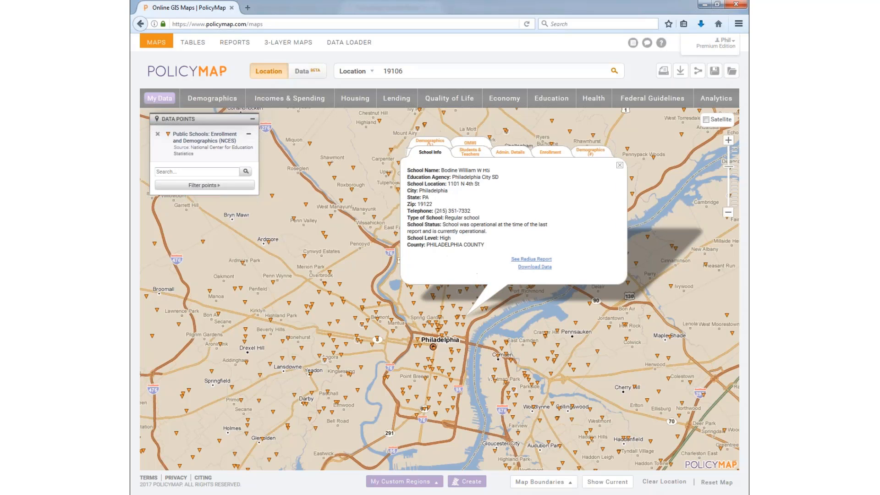
pyautogui.click(470, 156)
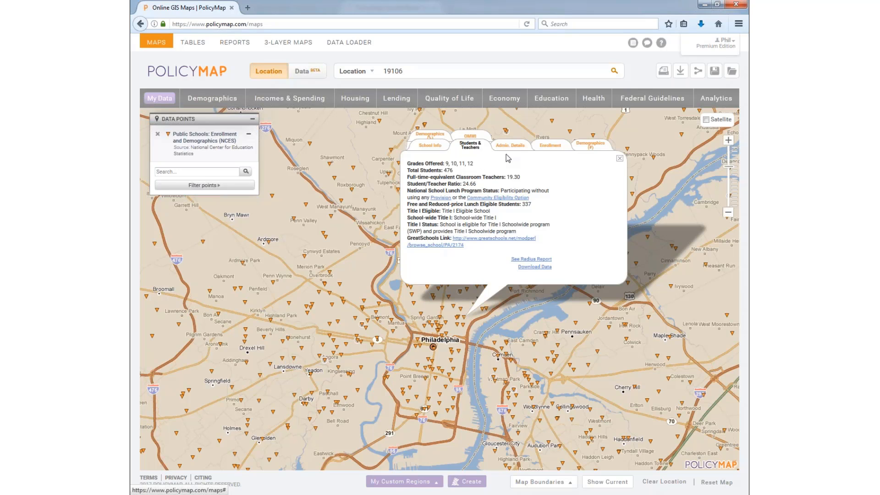
pyautogui.click(550, 146)
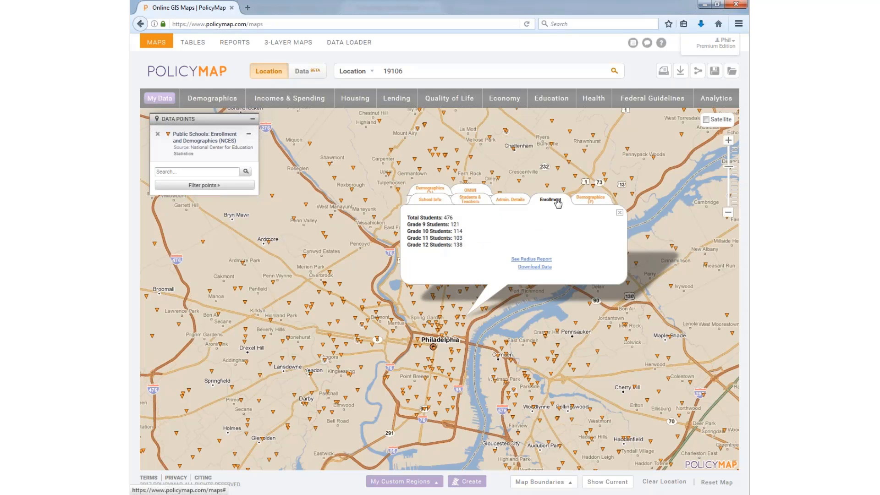
pyautogui.click(590, 203)
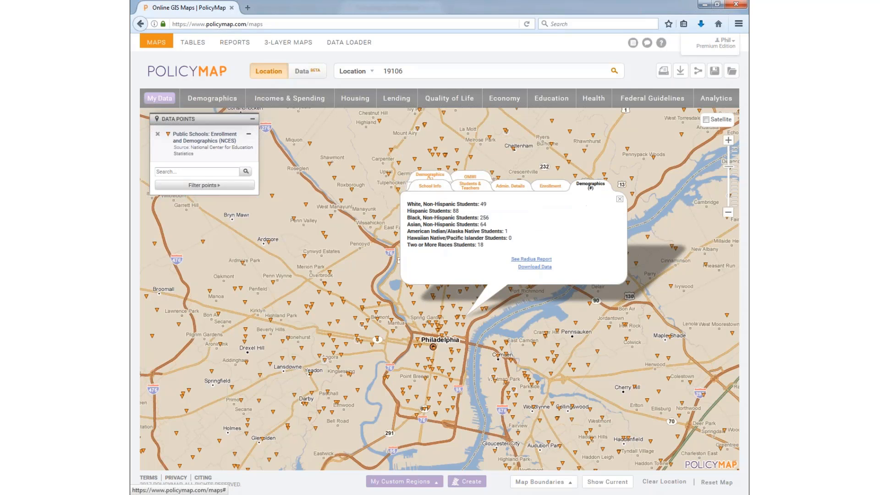
pyautogui.click(451, 349)
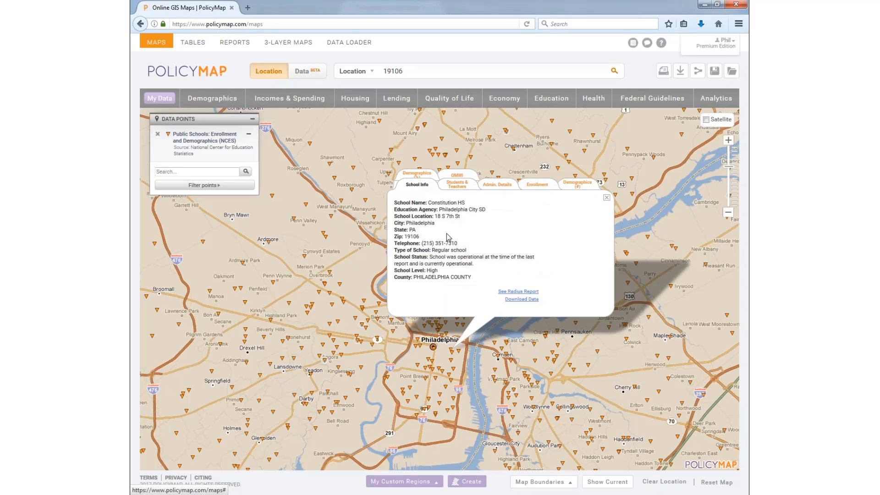
pyautogui.click(450, 184)
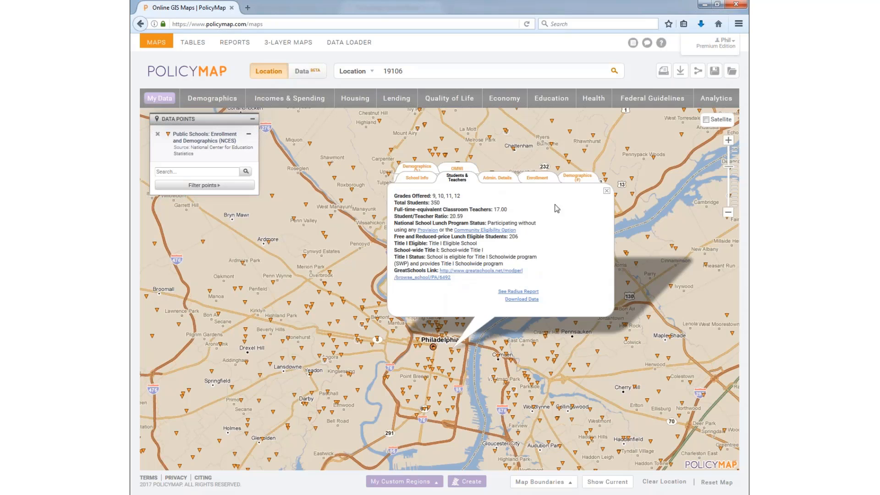
# Step: Close the school popup and filter public school points to Level: Middle
pyautogui.click(605, 191)
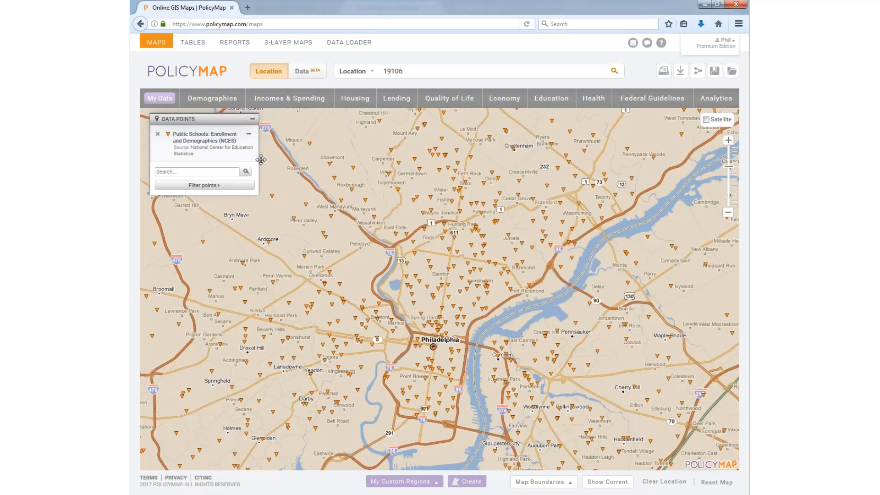
pyautogui.click(216, 185)
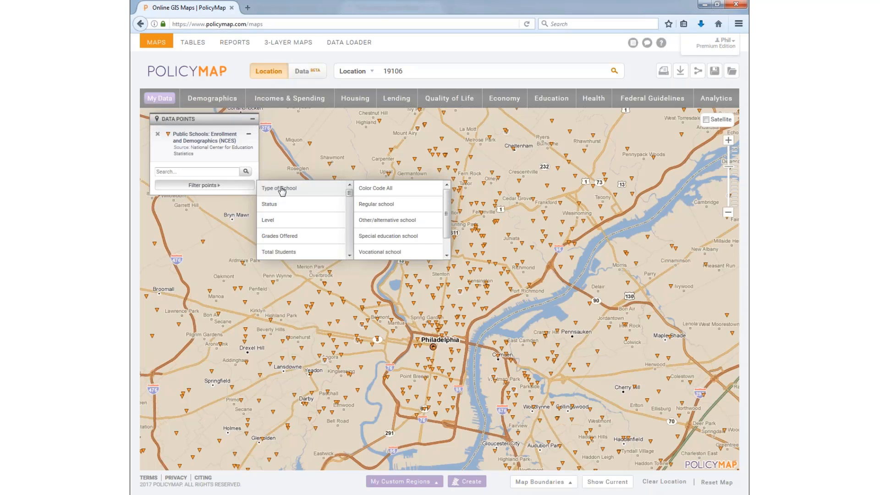
pyautogui.click(286, 205)
pyautogui.click(289, 223)
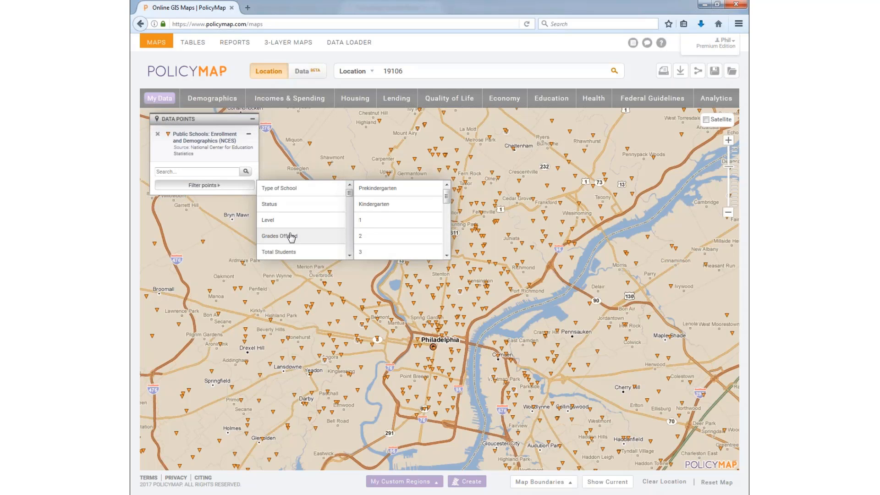
pyautogui.scroll(-1, 302, 223)
pyautogui.scroll(-3, 302, 223)
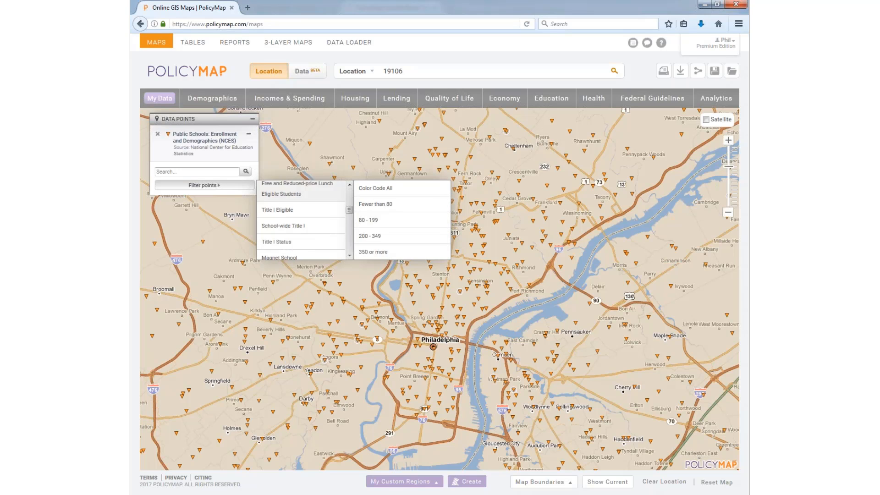
pyautogui.click(287, 223)
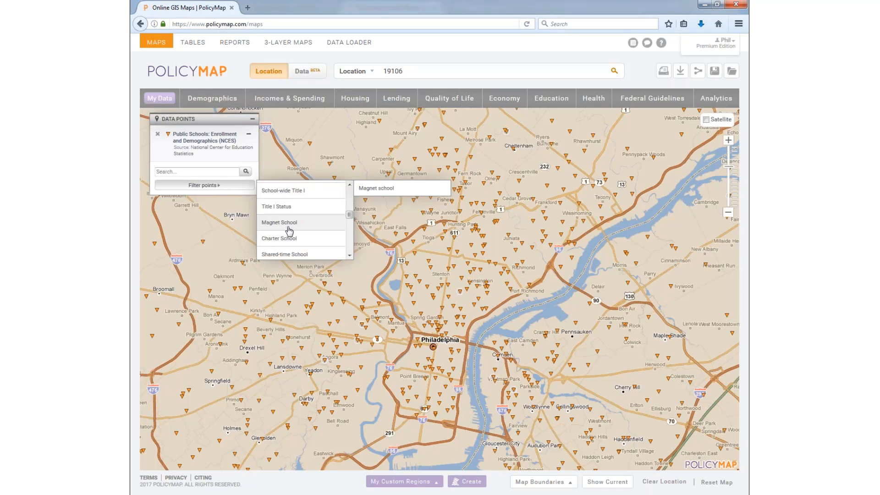
pyautogui.scroll(-3, 290, 231)
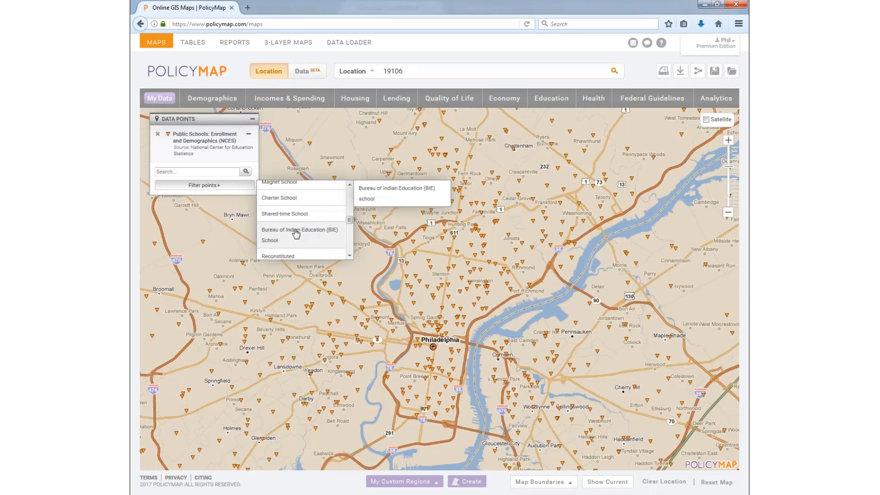
pyautogui.click(295, 230)
pyautogui.scroll(-2, 297, 232)
pyautogui.scroll(-1, 305, 227)
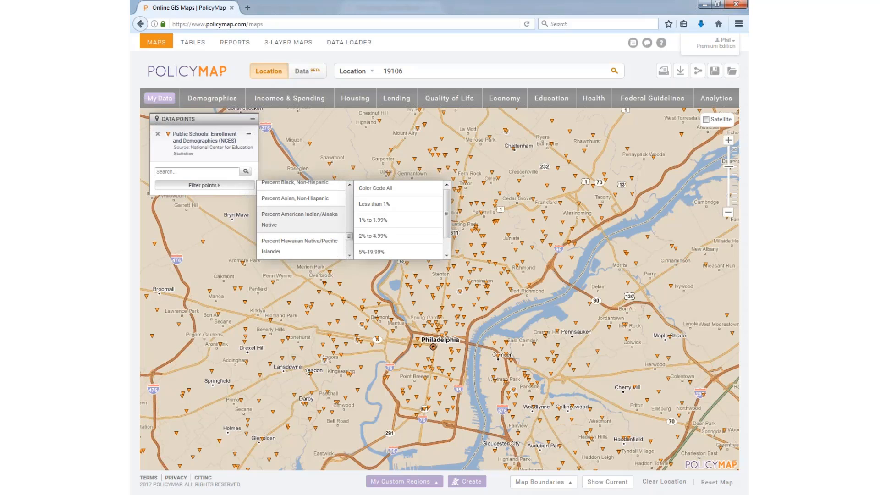
pyautogui.scroll(5, 307, 229)
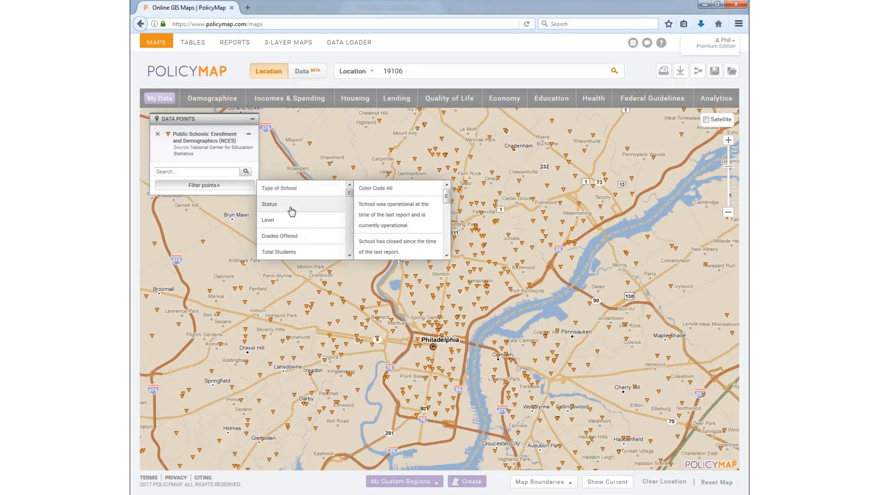
pyautogui.moveTo(291, 220)
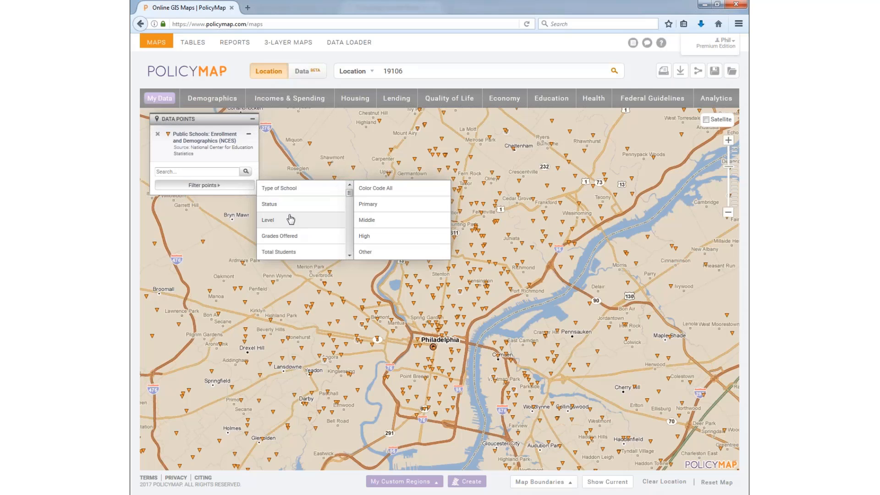
pyautogui.click(367, 221)
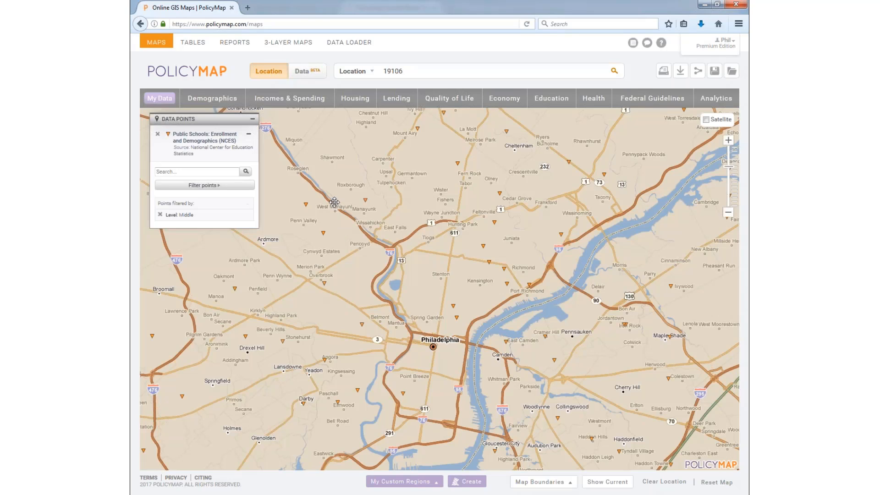
# Step: Add High to the Level filter on the school points
pyautogui.click(223, 188)
pyautogui.moveTo(285, 220)
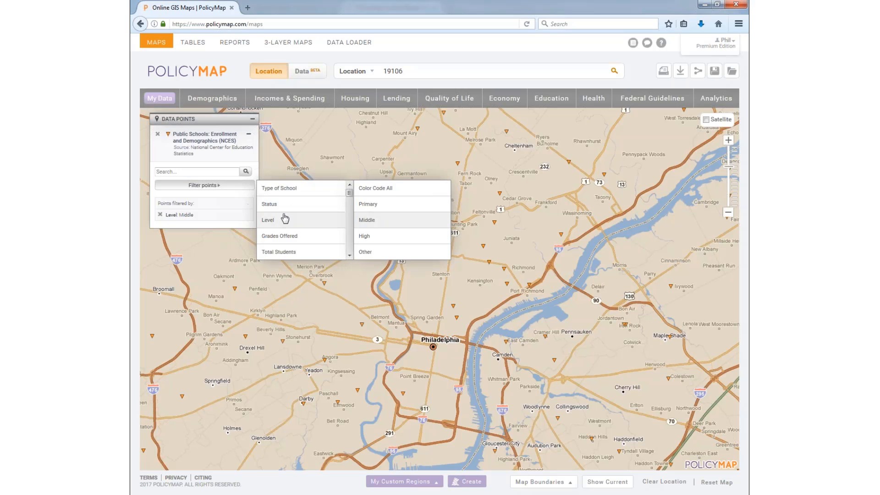
pyautogui.click(383, 236)
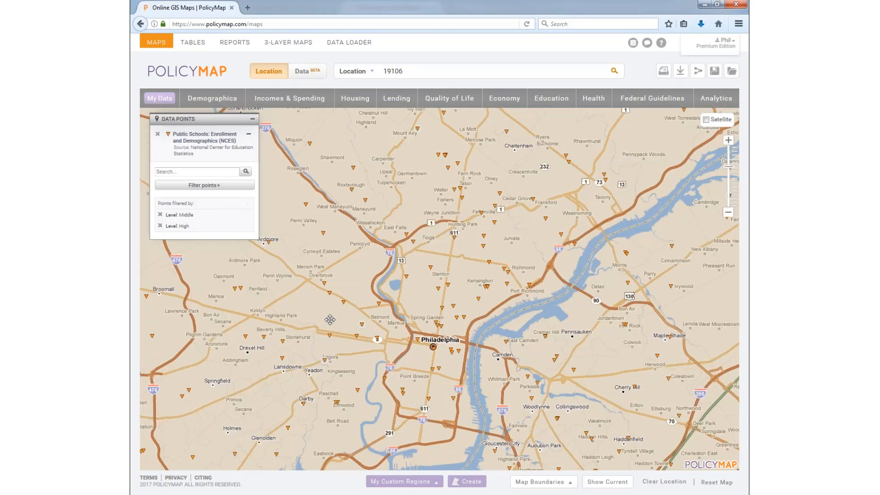
# Step: Filter school points to Total Students: Fewer than 250
pyautogui.click(217, 188)
pyautogui.moveTo(296, 228)
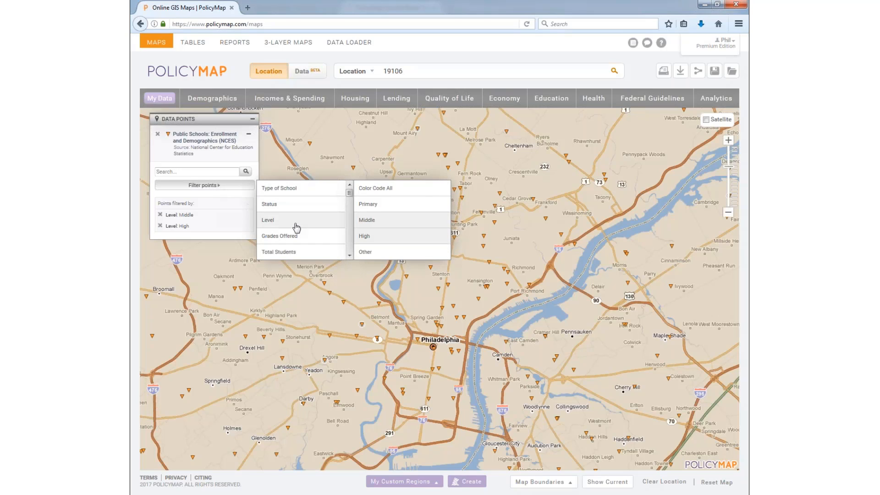
pyautogui.scroll(-2, 300, 227)
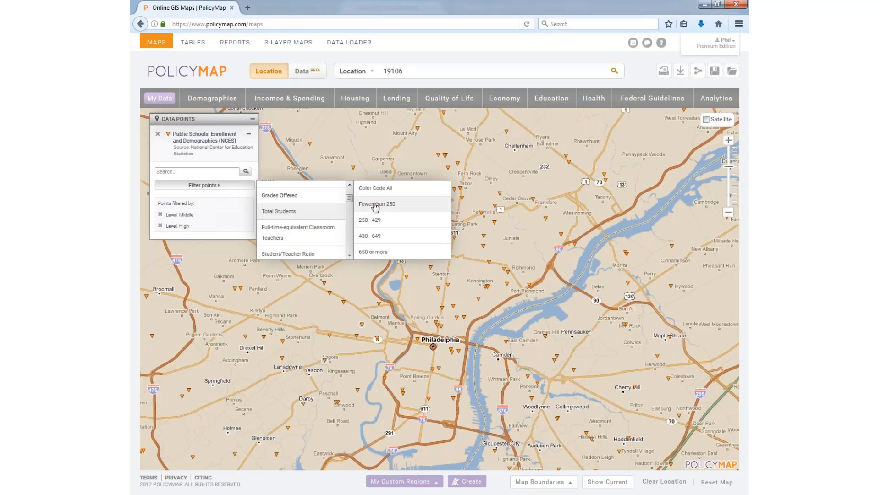
pyautogui.click(375, 208)
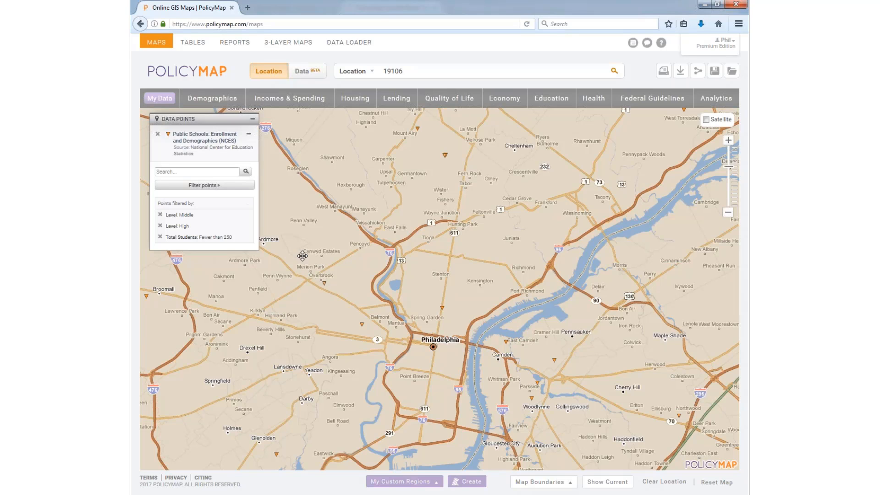
# Step: Remove the Public Schools layer and map 2015 average small business loan amounts by tract
pyautogui.click(160, 136)
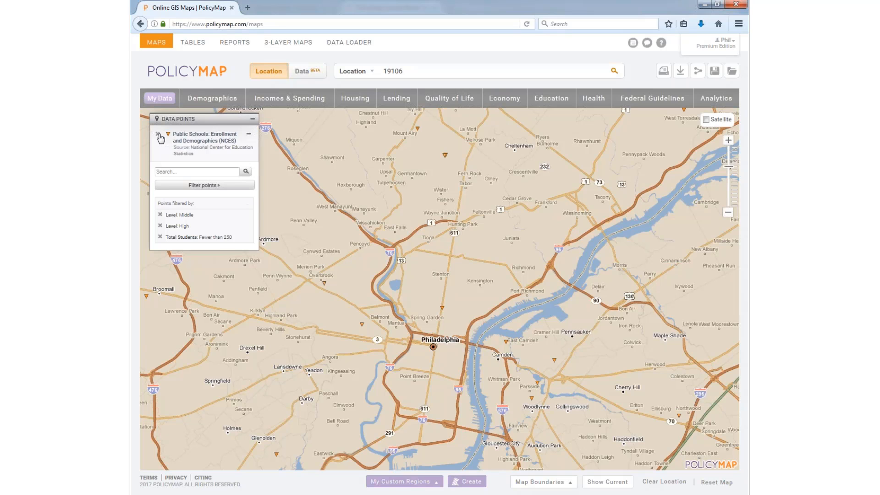
pyautogui.click(311, 102)
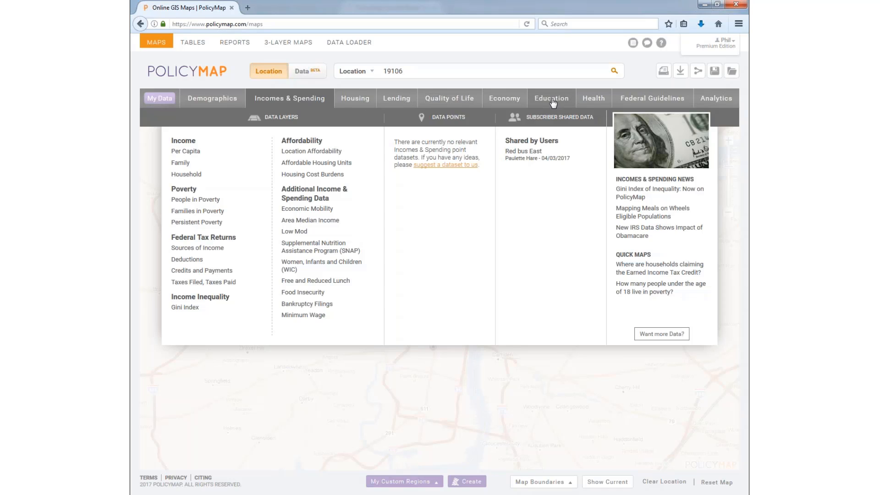
pyautogui.click(356, 99)
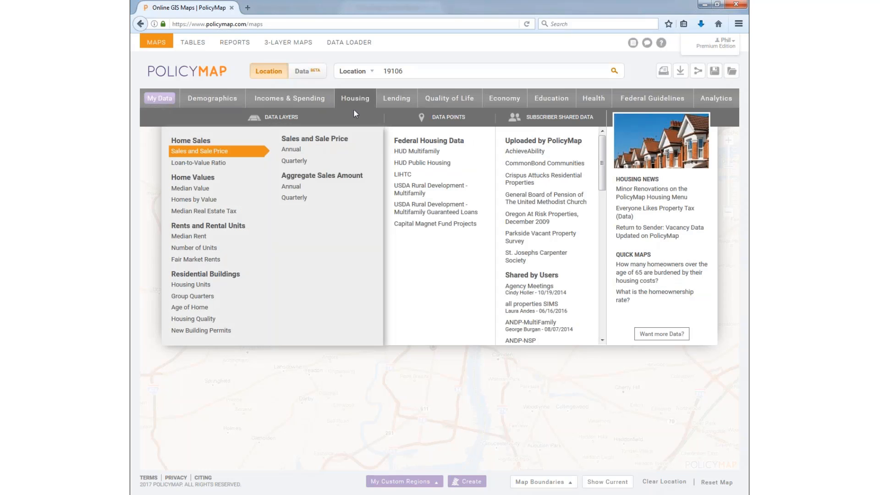
pyautogui.click(397, 98)
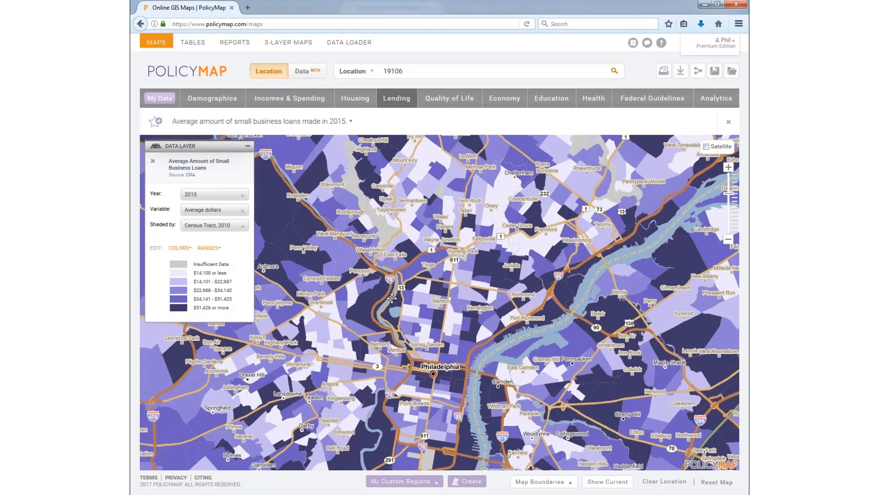
# Step: Switch the tract shading to Median Household Income for All Households, 2011–2015
pyautogui.click(396, 101)
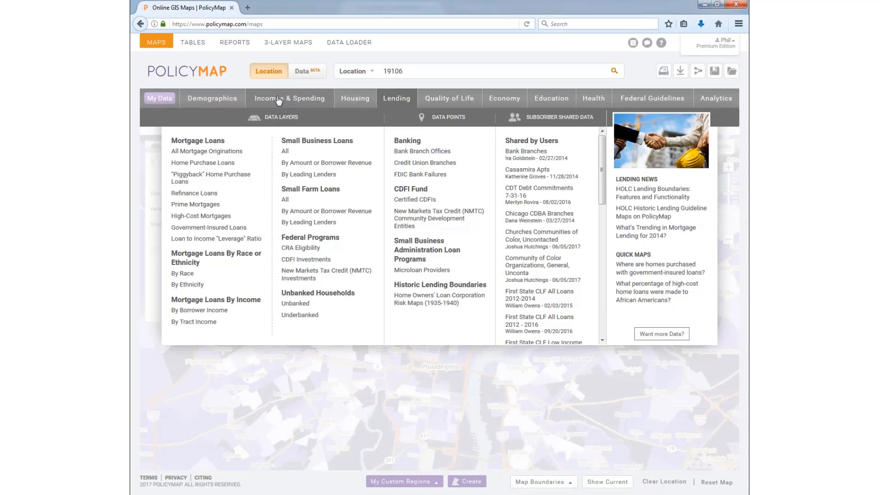
pyautogui.click(278, 100)
pyautogui.moveTo(243, 178)
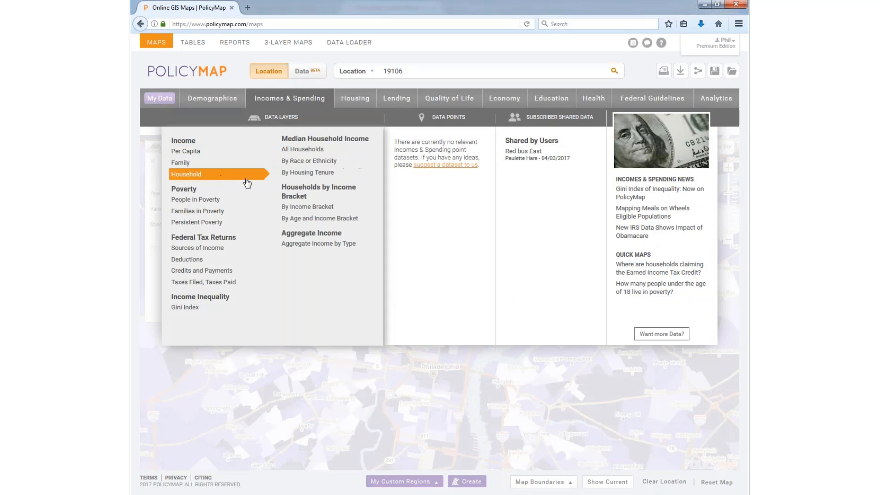
pyautogui.click(296, 151)
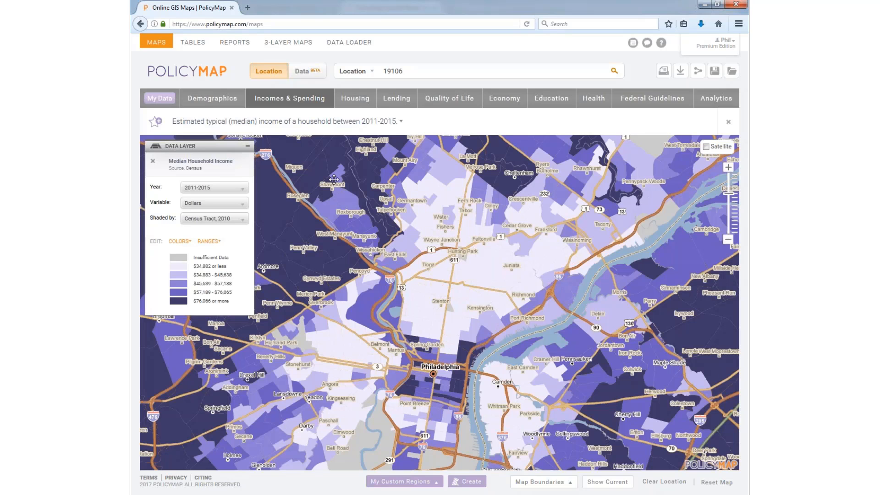
pyautogui.moveTo(387, 247); pyautogui.dragTo(401, 249)
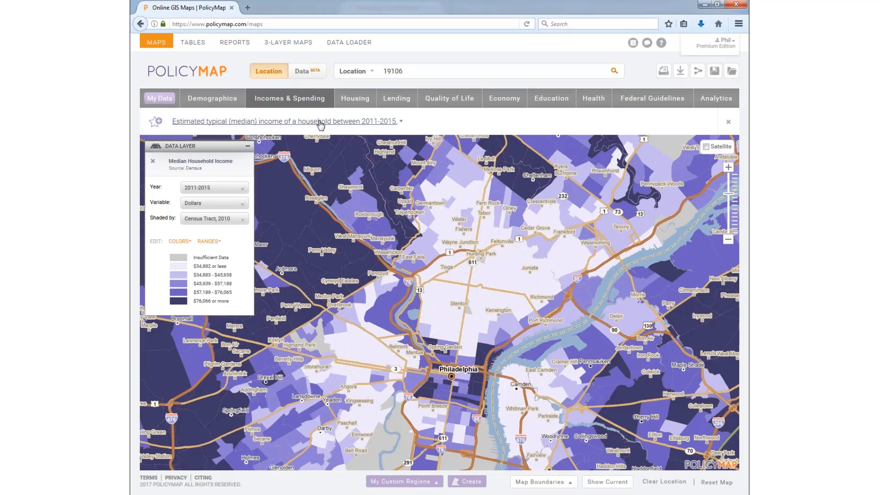
pyautogui.click(367, 276)
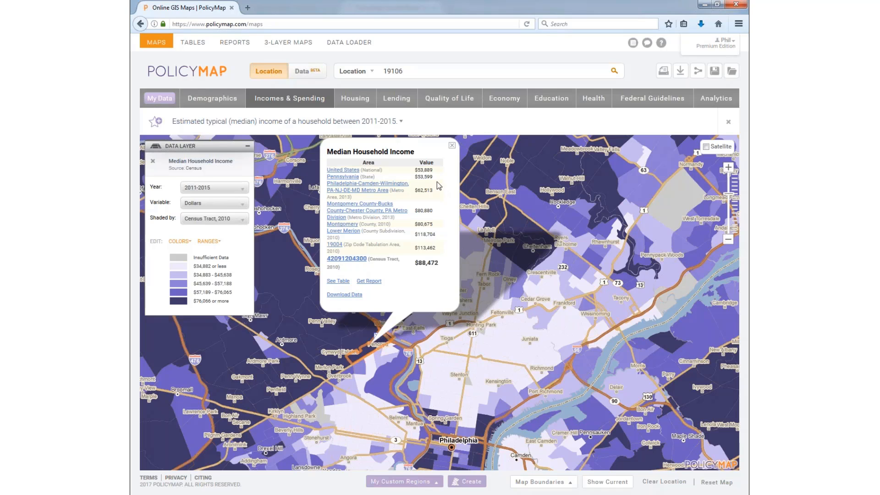
# Step: View a Philadelphia tract's median household income popup, then close it
pyautogui.click(376, 367)
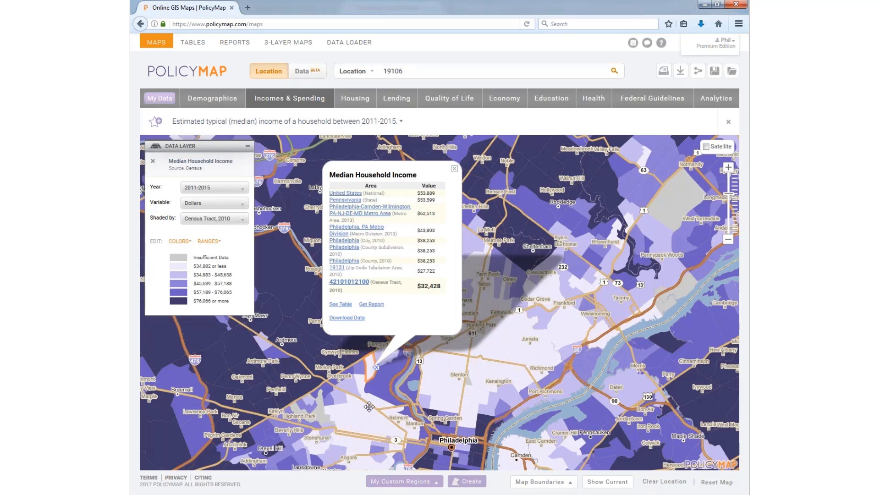
pyautogui.click(454, 171)
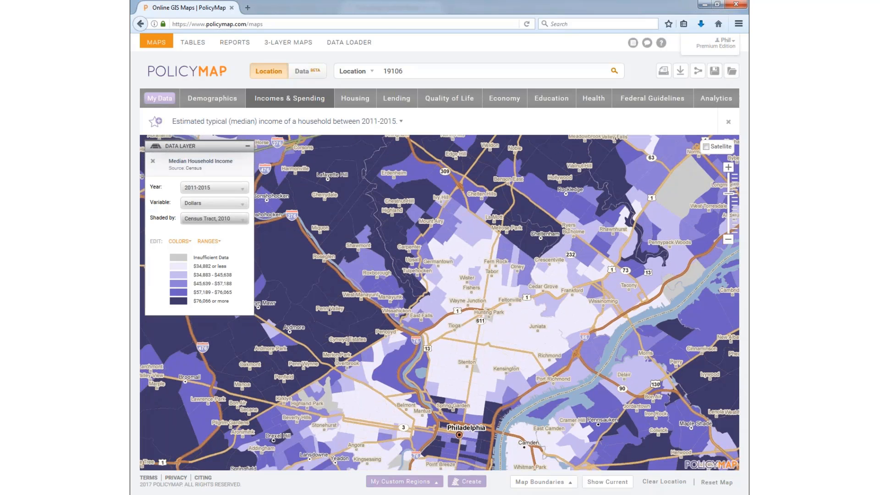
# Step: Set the income layer's Year to 2000 and pan the map slightly upward
pyautogui.click(215, 190)
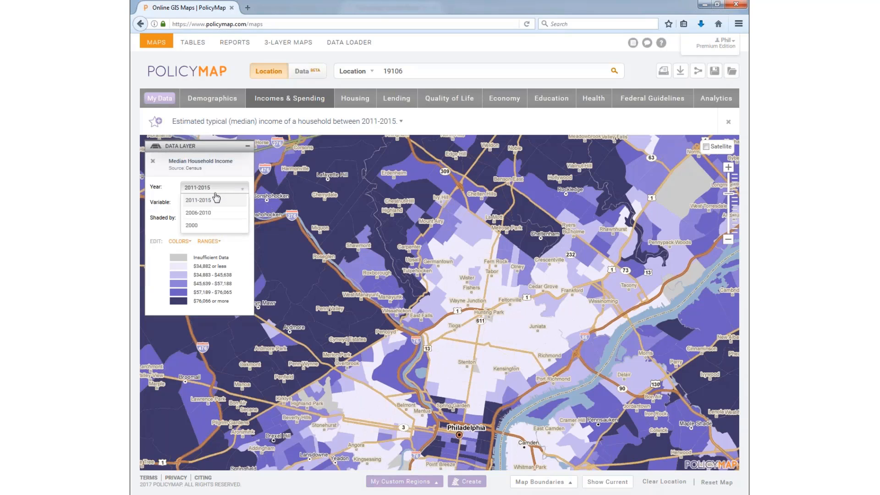
pyautogui.click(214, 225)
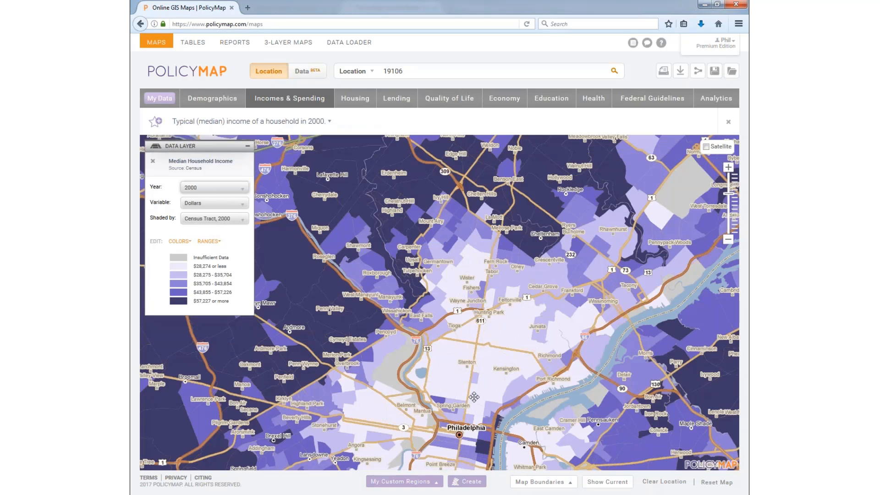
pyautogui.moveTo(474, 360); pyautogui.dragTo(464, 316)
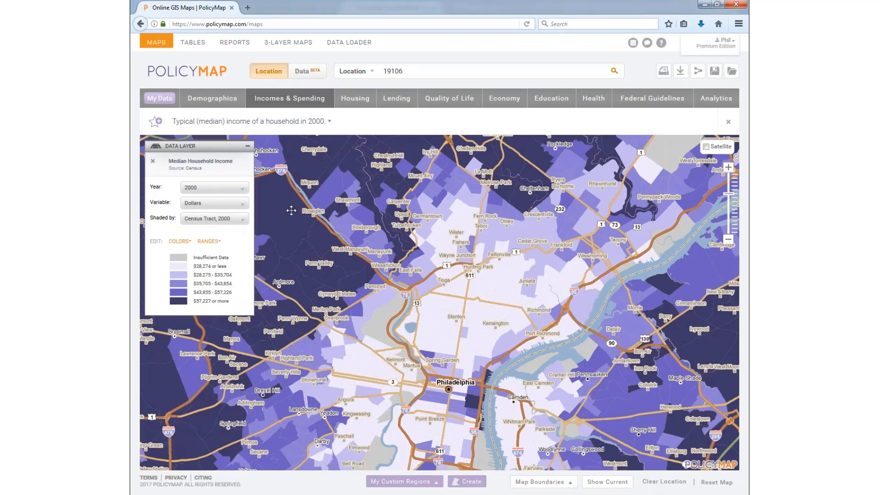
# Step: Set the Year back to 2011–2015 and open the Variable dropdown
pyautogui.click(204, 188)
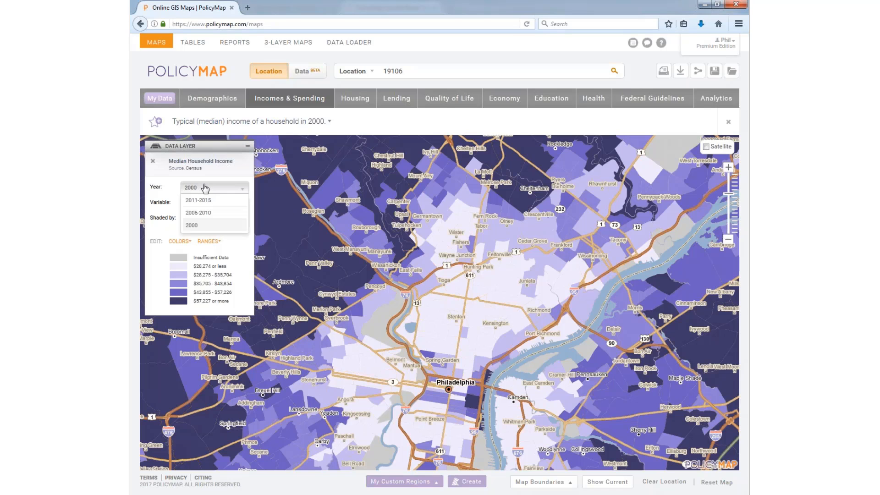
pyautogui.click(200, 201)
pyautogui.click(200, 204)
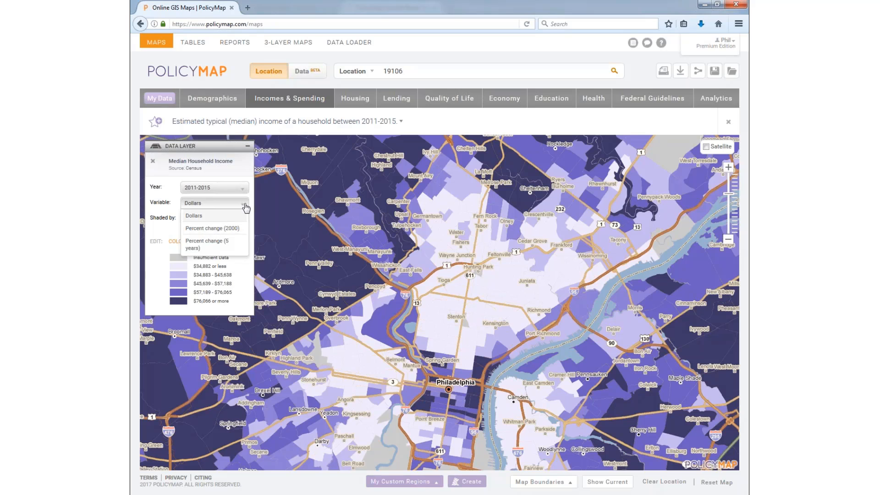
# Step: Shade tracts by 5-year percent change in median income and inspect two tracts' popups
pyautogui.click(209, 244)
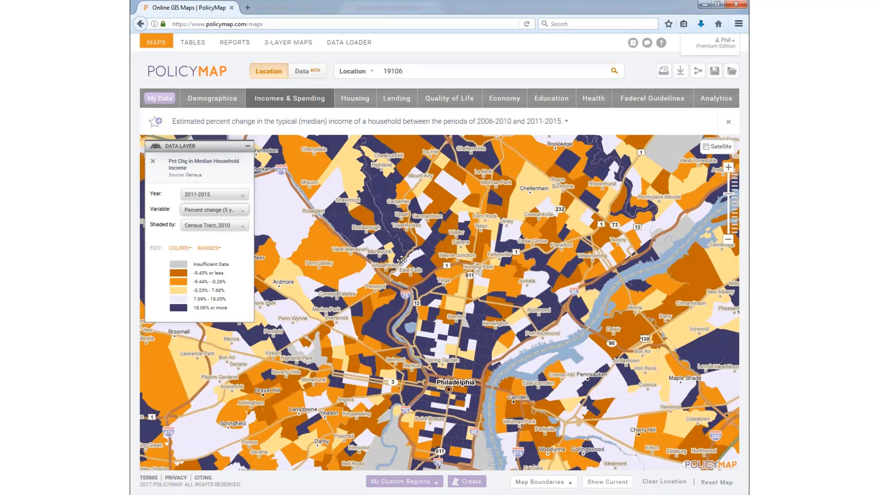
pyautogui.moveTo(408, 312); pyautogui.dragTo(407, 269)
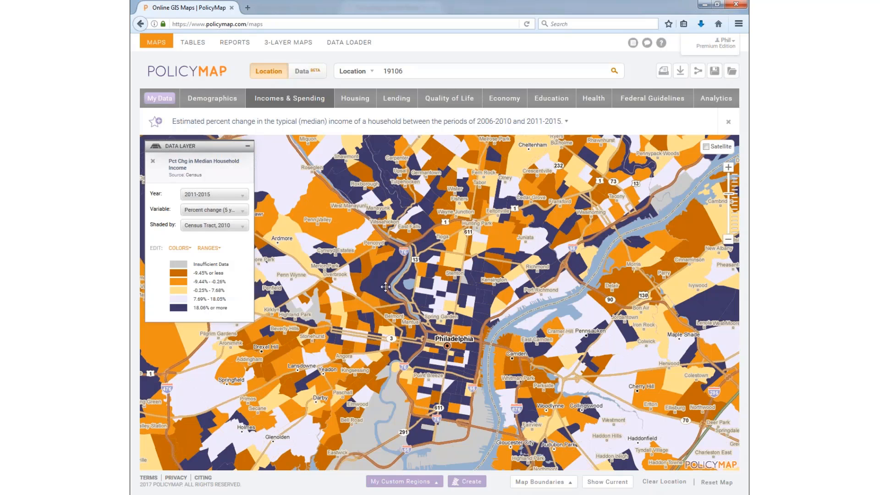
pyautogui.click(359, 262)
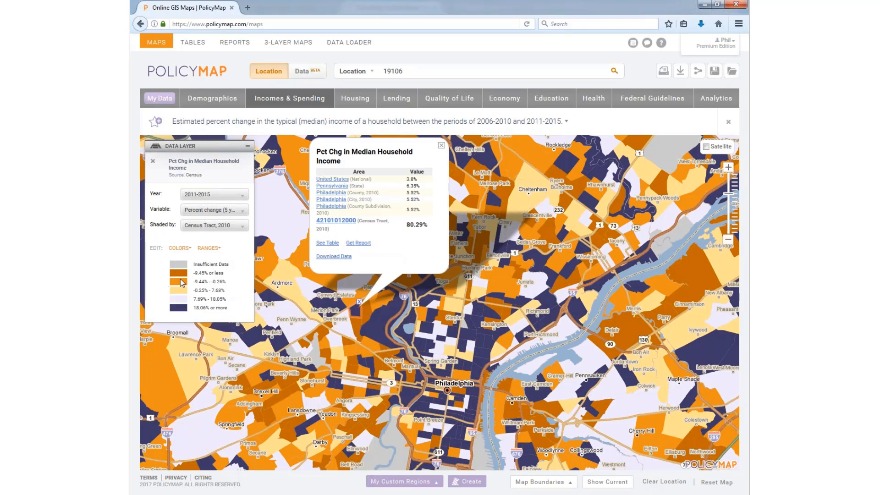
pyautogui.click(433, 326)
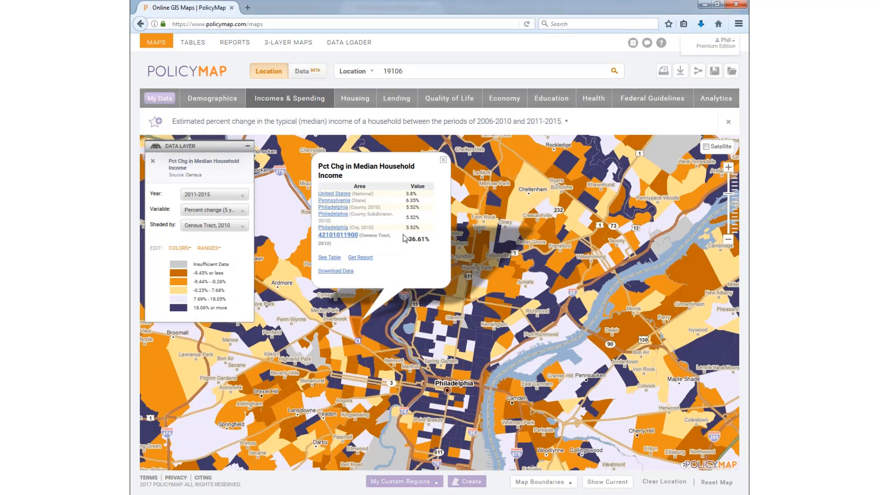
pyautogui.click(443, 161)
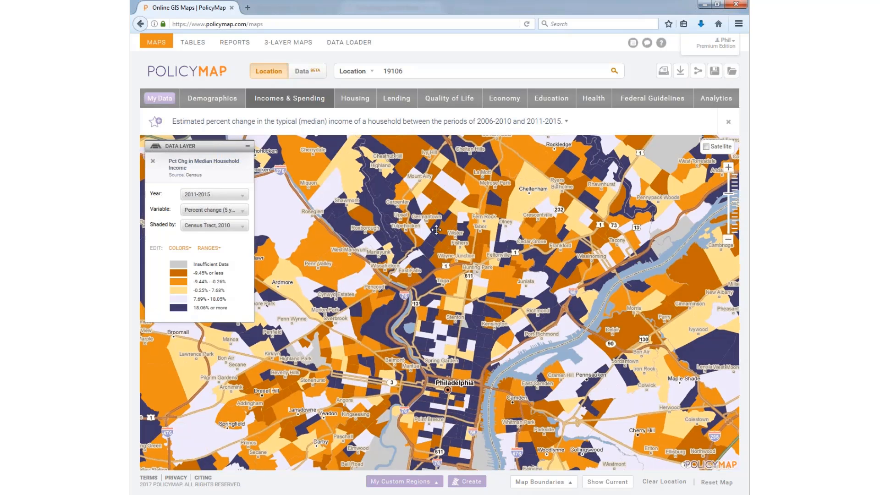
pyautogui.moveTo(436, 229); pyautogui.dragTo(442, 215)
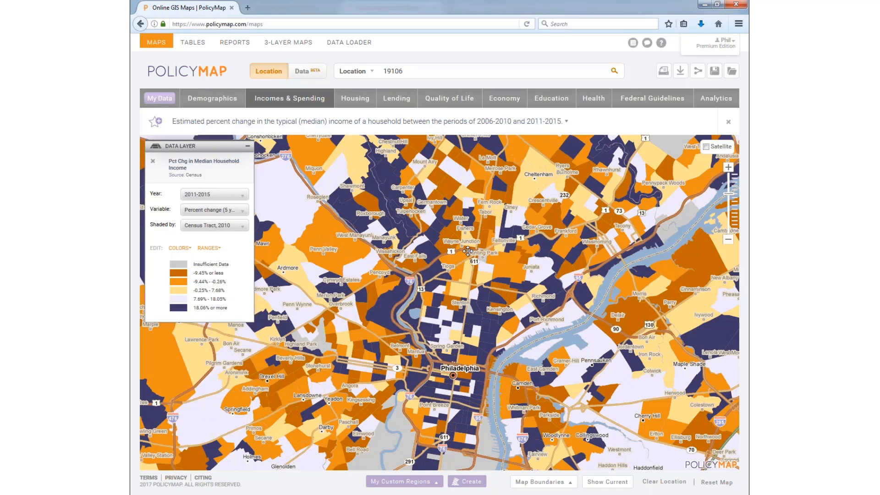
# Step: Replace the legend's upper bounds with -50%, 0%, 50% and 100% and apply the new ranges
pyautogui.click(212, 249)
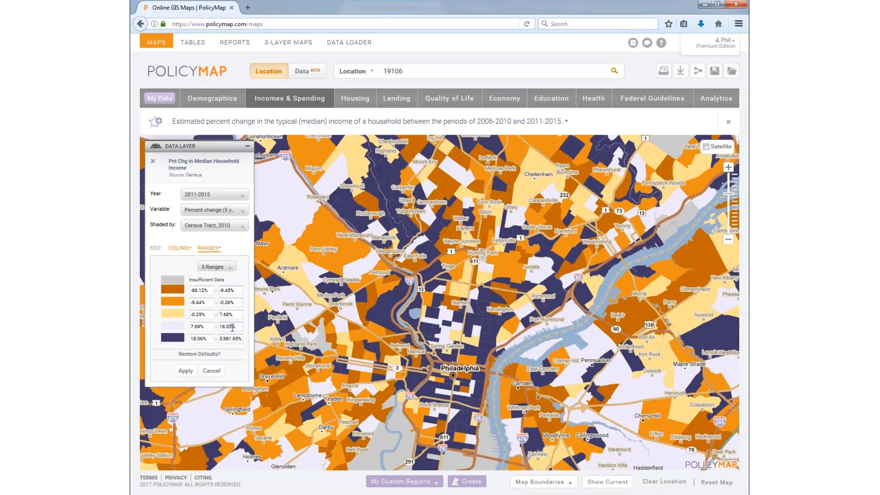
pyautogui.moveTo(238, 326); pyautogui.dragTo(207, 328)
pyautogui.write('100')
pyautogui.moveTo(240, 314); pyautogui.dragTo(198, 312)
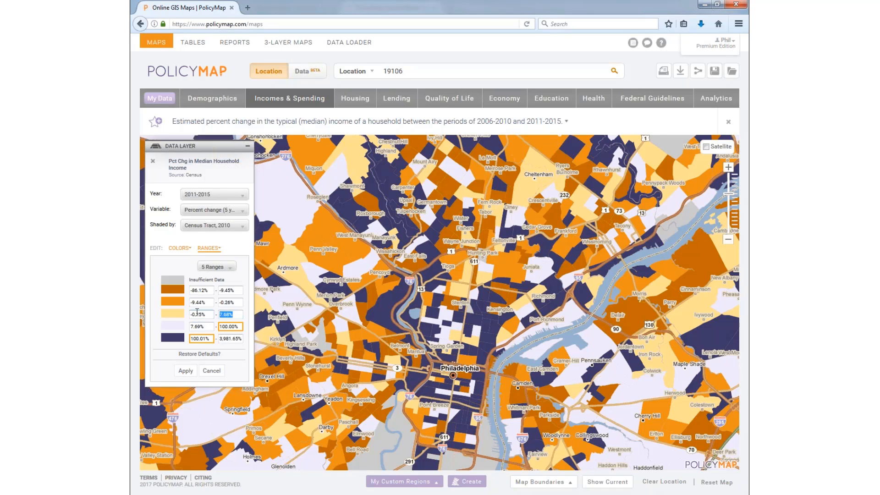
pyautogui.write('50')
pyautogui.click(224, 303)
pyautogui.doubleClick(223, 303)
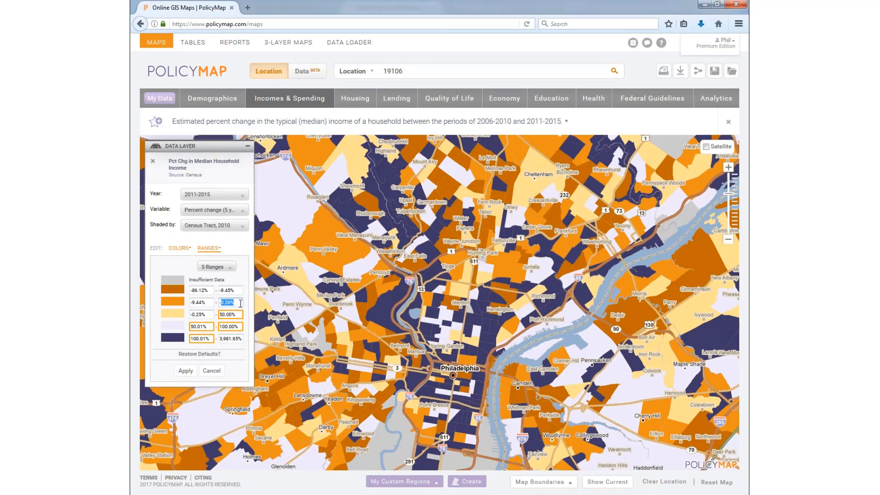
pyautogui.write('0')
pyautogui.doubleClick(237, 291)
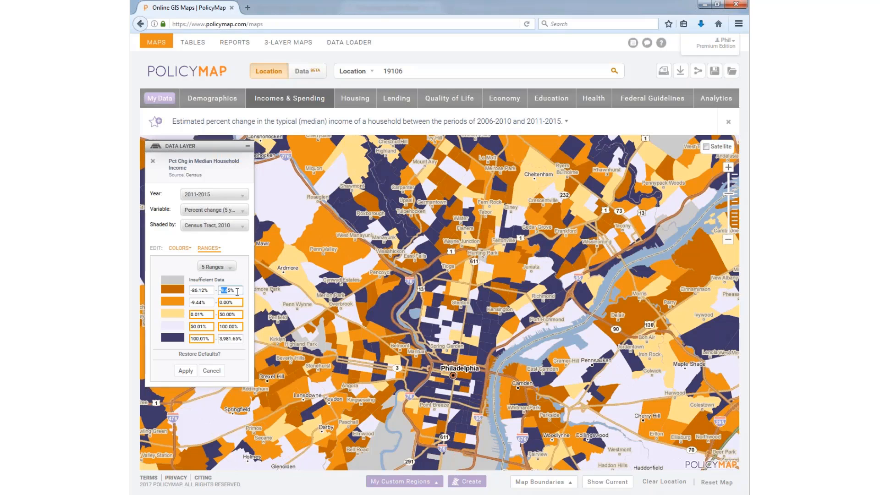
pyautogui.moveTo(237, 292); pyautogui.dragTo(248, 292)
pyautogui.write('-50')
pyautogui.click(186, 370)
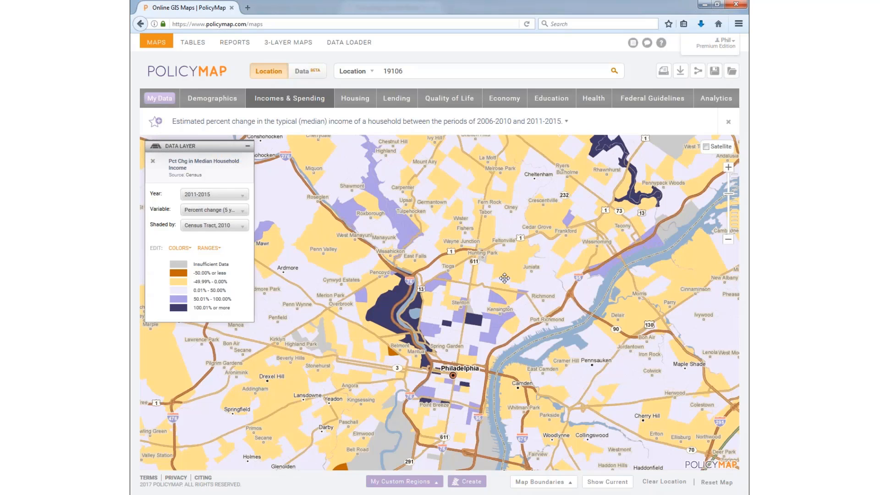
# Step: Inspect the tract near Belmont with the -51.83% income drop, then close its details
pyautogui.moveTo(451, 346); pyautogui.dragTo(452, 302)
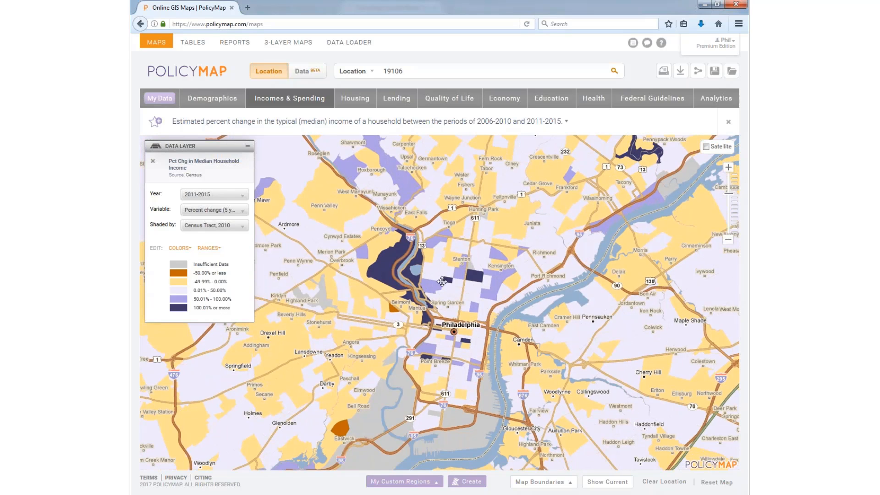
pyautogui.click(389, 308)
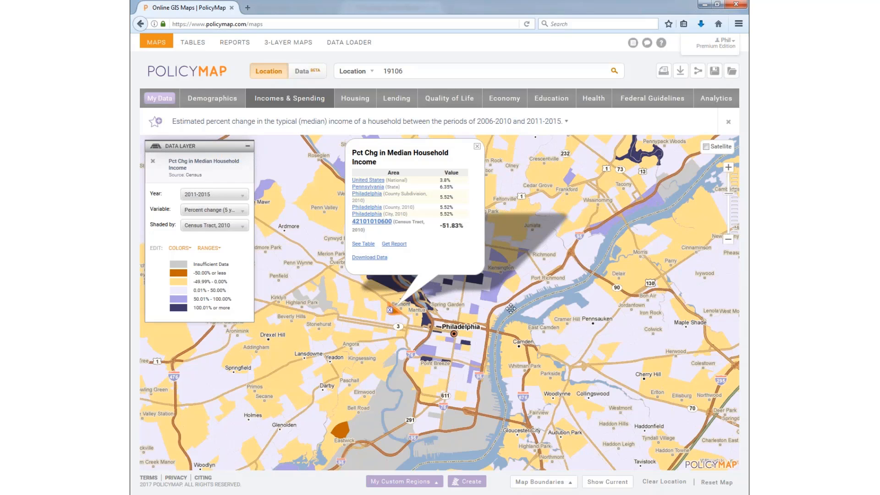
pyautogui.click(477, 146)
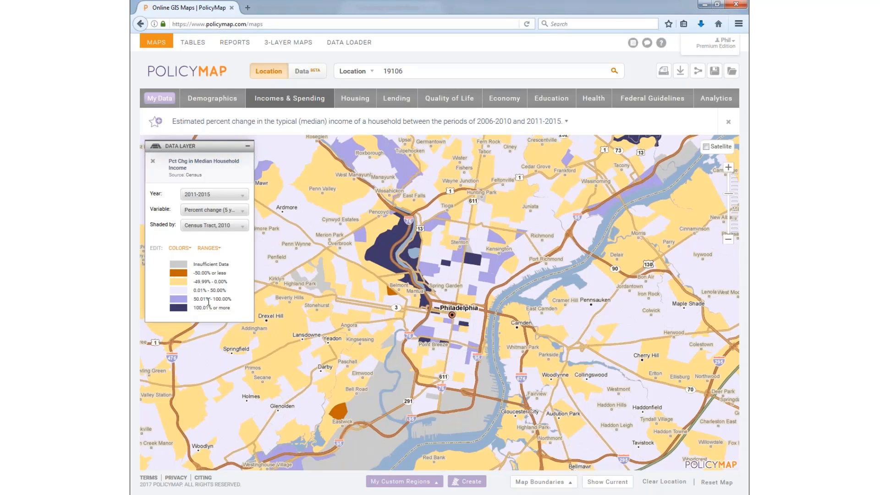
# Step: Look over the income measure and colour scheme options without changing either
pyautogui.click(215, 208)
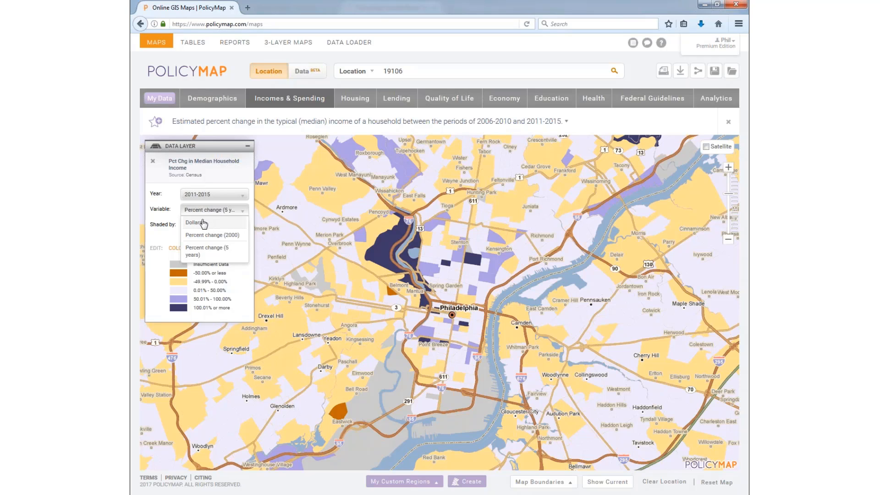
pyautogui.click(217, 212)
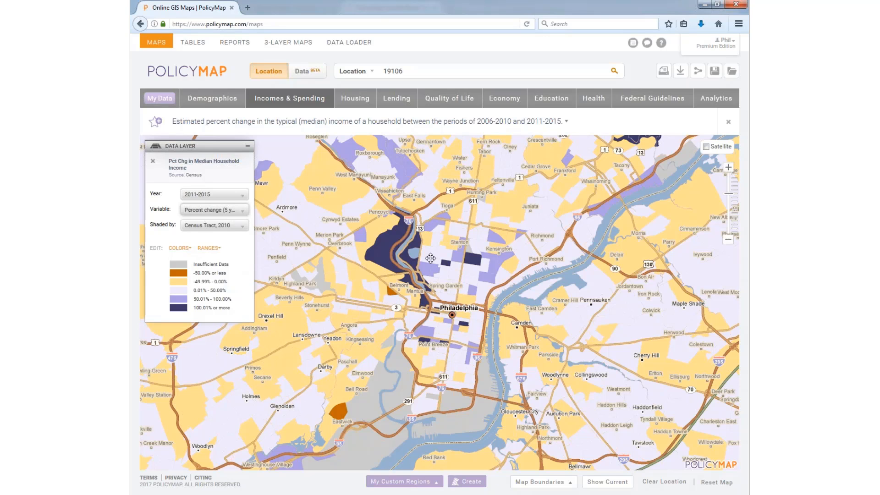
pyautogui.click(179, 248)
pyautogui.click(180, 249)
# Step: Overlay Public Schools: Enrollment and Demographics (NCES) points, colour-coded by total students
pyautogui.click(550, 98)
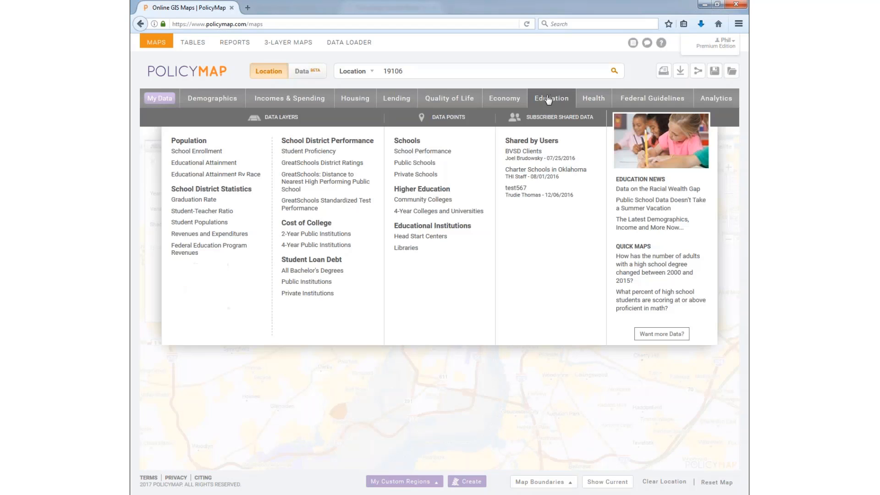
pyautogui.moveTo(419, 165)
pyautogui.click(547, 158)
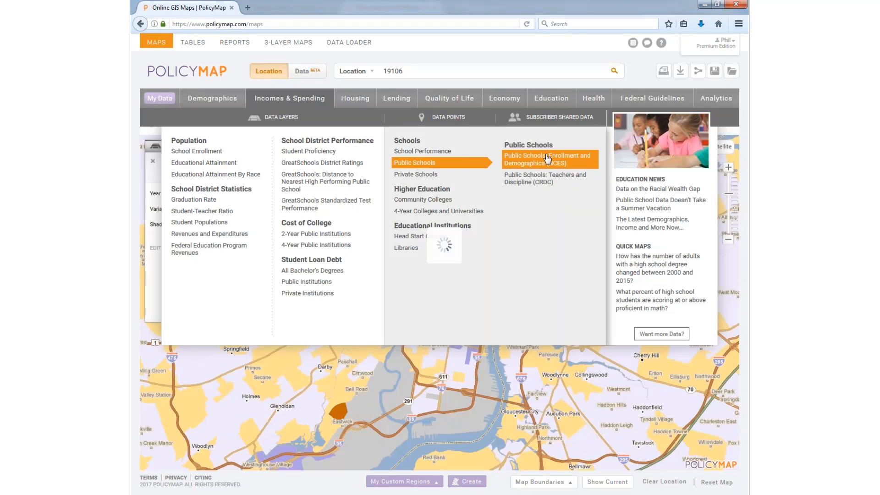
pyautogui.click(296, 213)
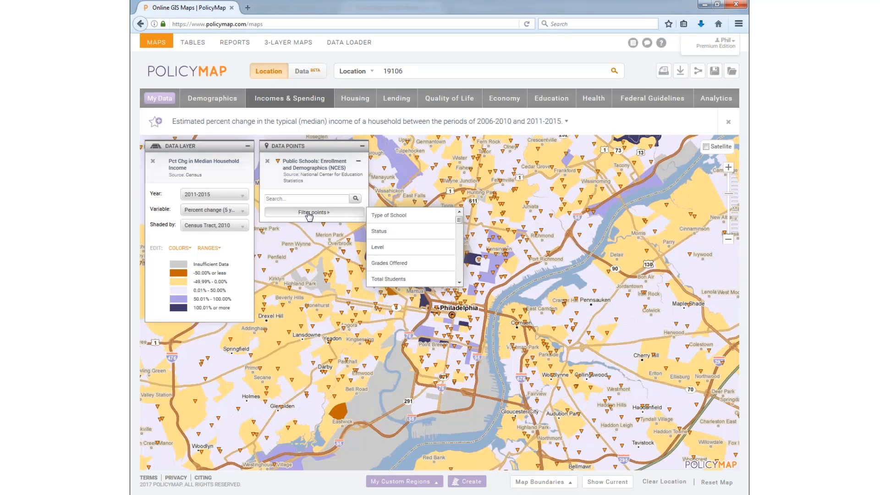
pyautogui.moveTo(434, 253)
pyautogui.moveTo(431, 278)
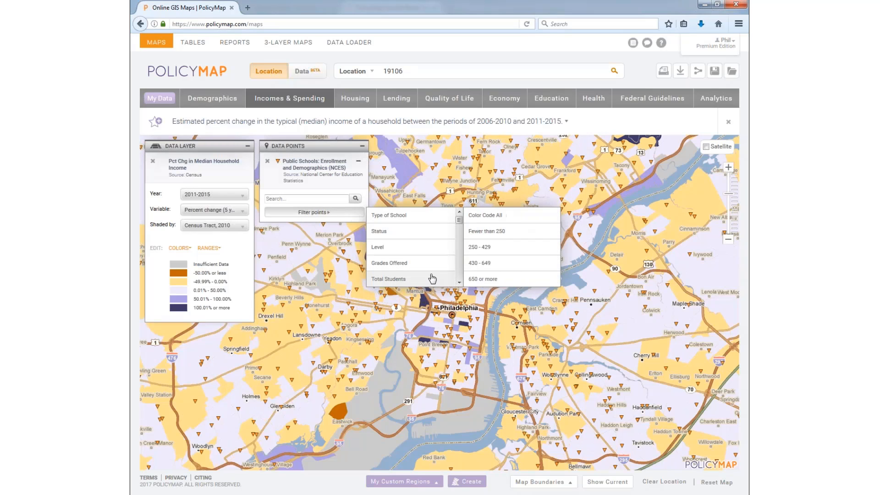
pyautogui.click(496, 216)
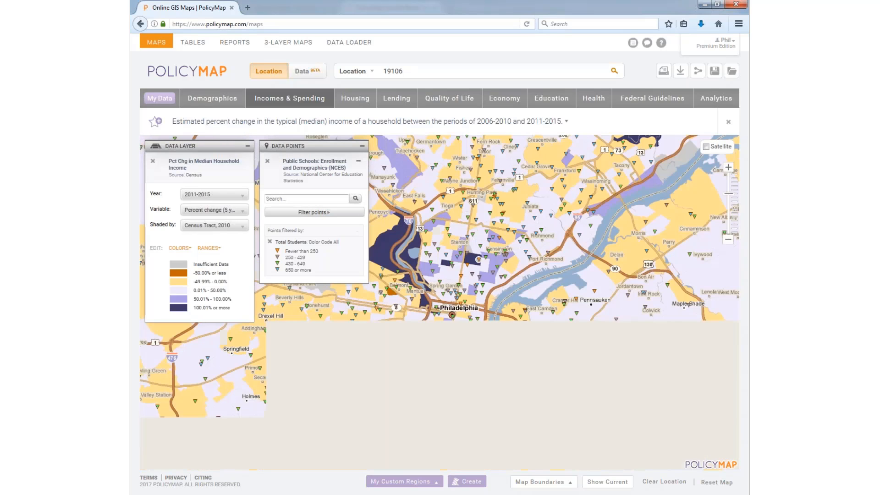
pyautogui.moveTo(424, 258); pyautogui.dragTo(410, 281)
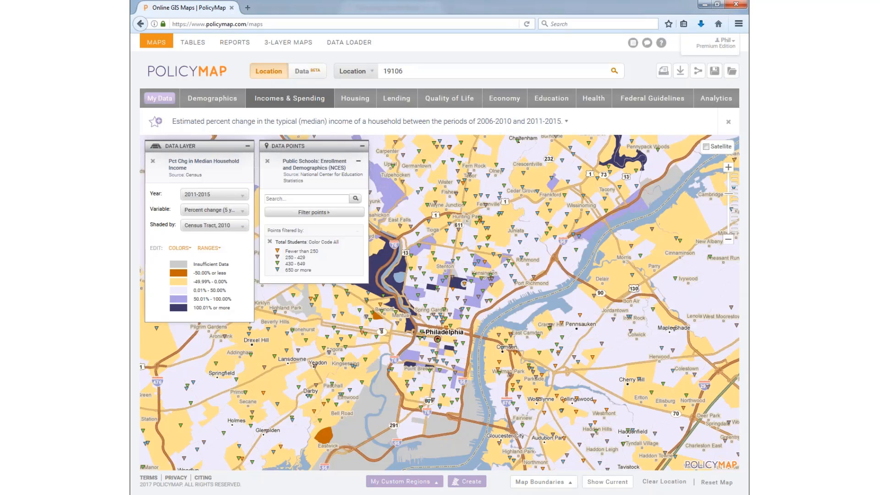
# Step: Change the location from 19106 to Philadelphia, PA, dismiss the county popup and recentre the map
pyautogui.doubleClick(384, 72)
pyautogui.write('phila')
pyautogui.press('Return')
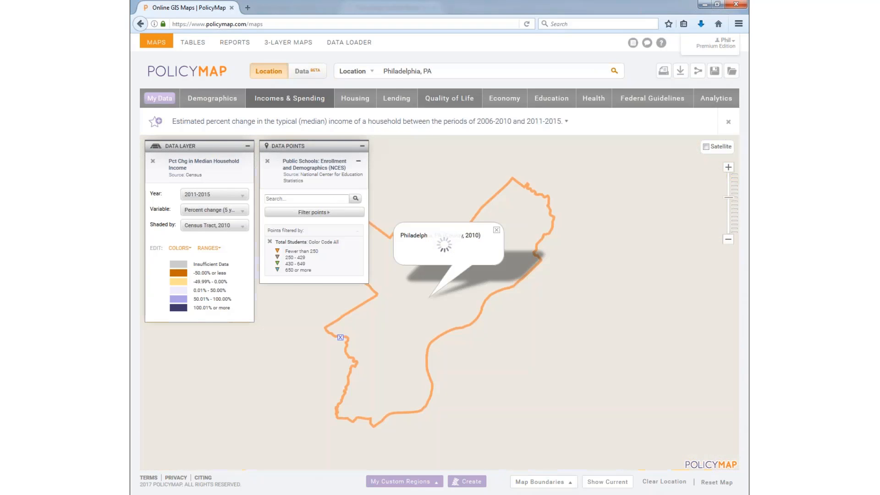
pyautogui.click(494, 231)
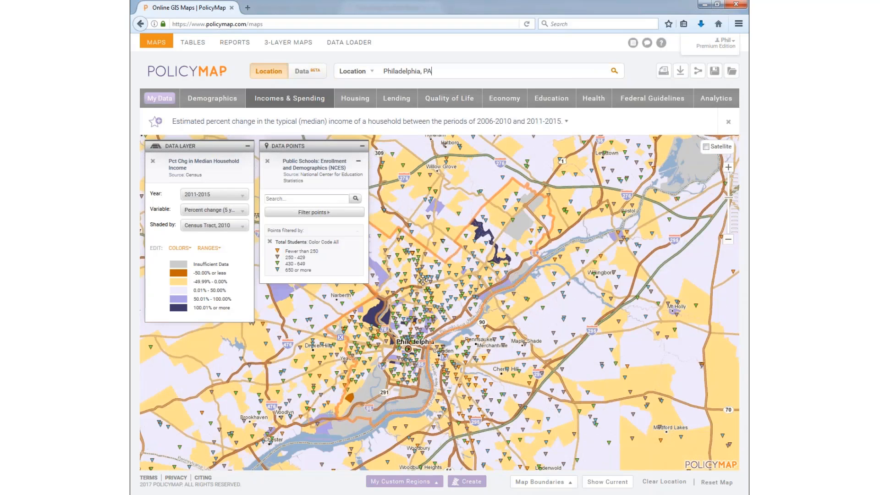
pyautogui.moveTo(421, 282); pyautogui.dragTo(446, 266)
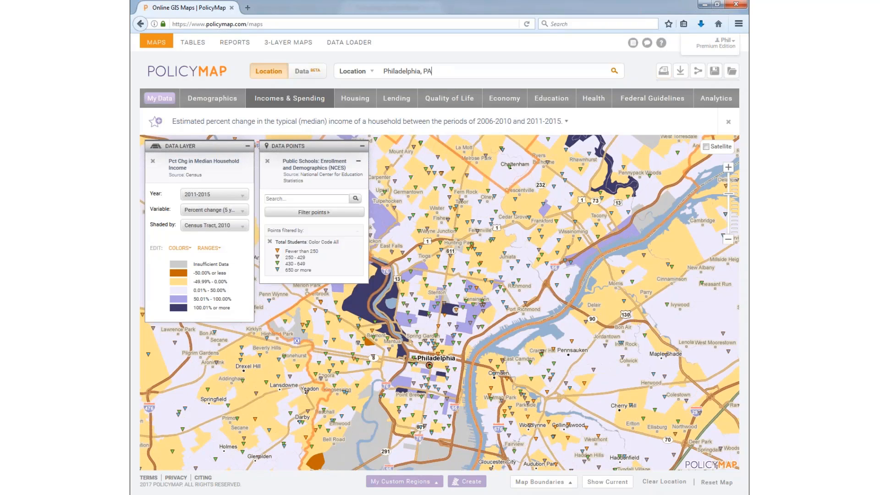
pyautogui.click(714, 72)
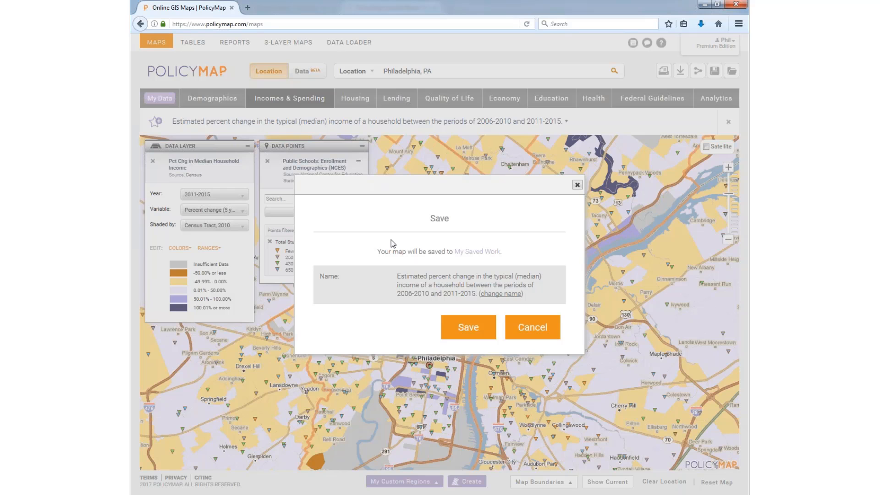
pyautogui.click(525, 328)
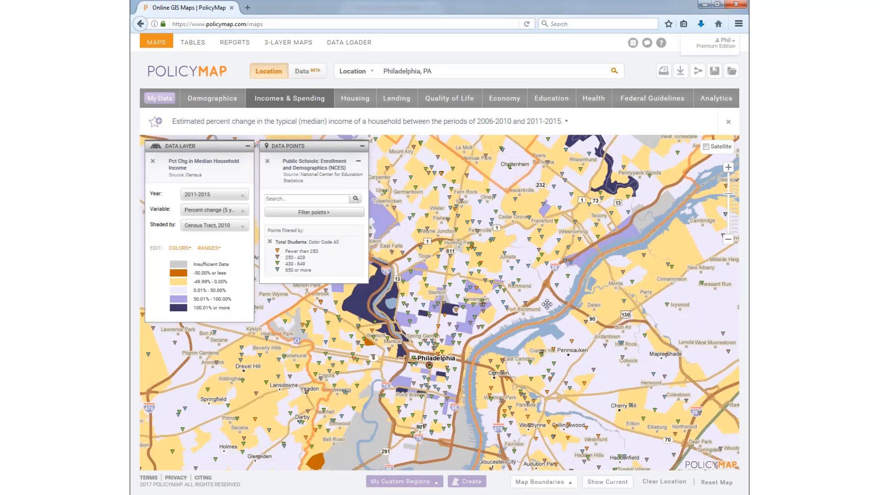
# Step: Bring up the image export dialog and adjust the preview map's position and zoom
pyautogui.click(664, 72)
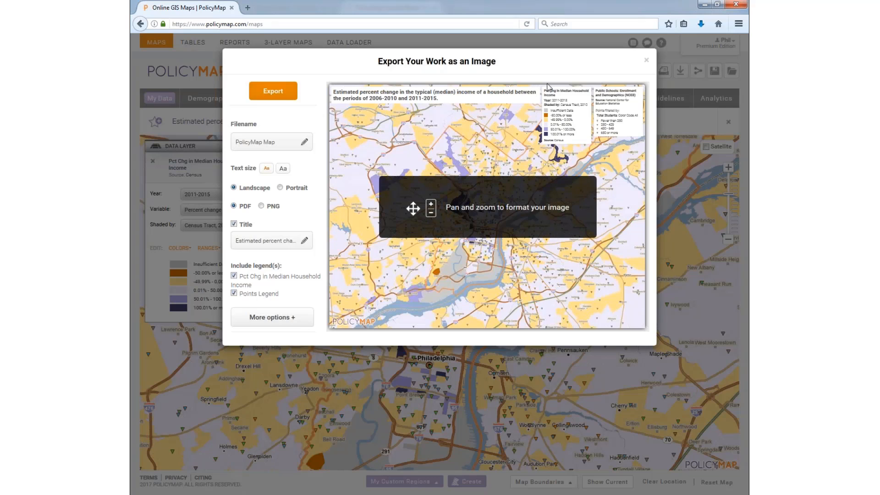
pyautogui.moveTo(451, 169)
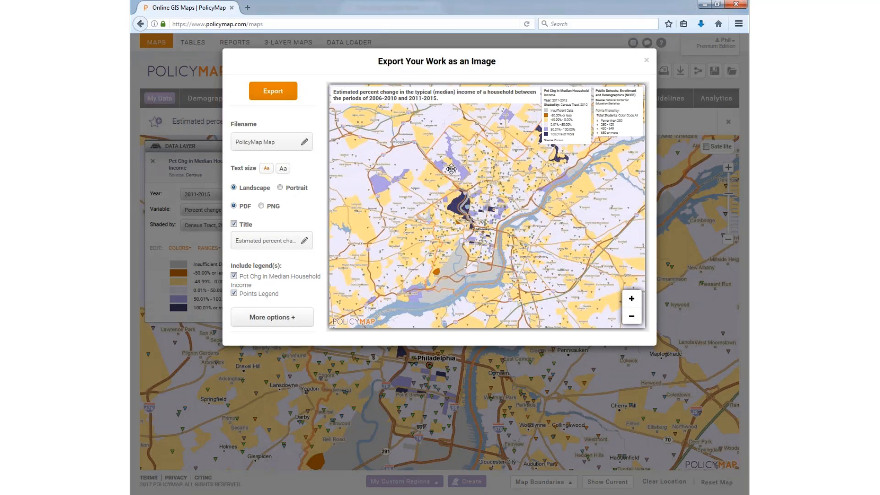
pyautogui.moveTo(502, 172); pyautogui.dragTo(510, 236)
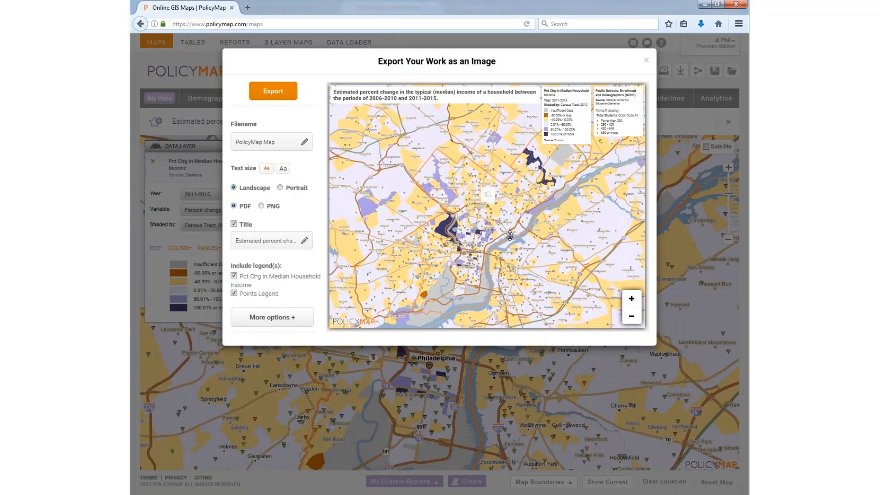
pyautogui.click(632, 300)
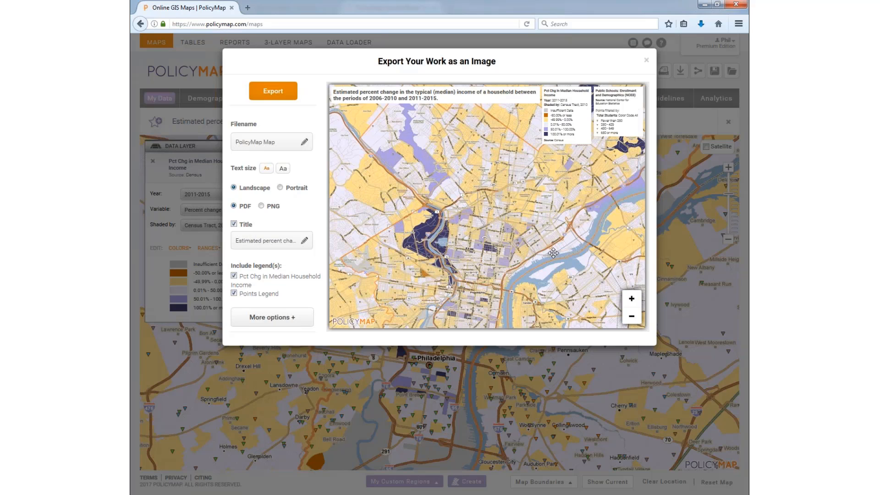
pyautogui.click(632, 316)
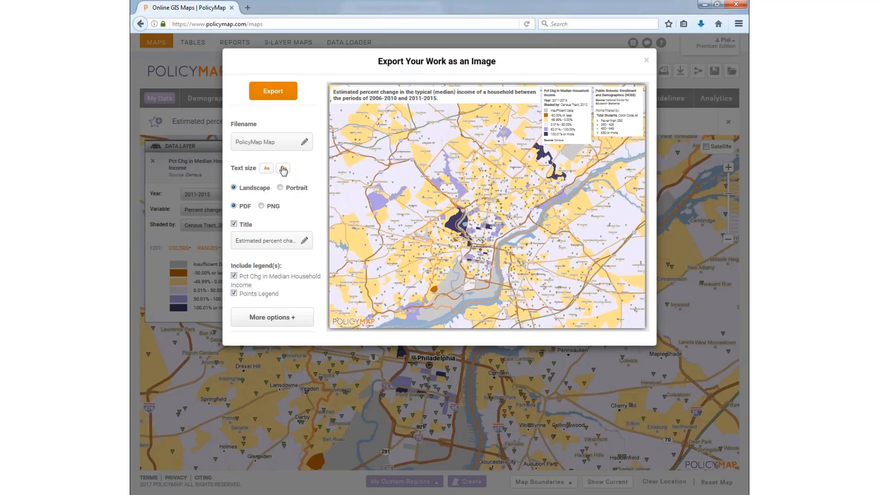
# Step: Keep the title and legend text small and switch the export layout to portrait
pyautogui.click(283, 169)
pyautogui.click(268, 169)
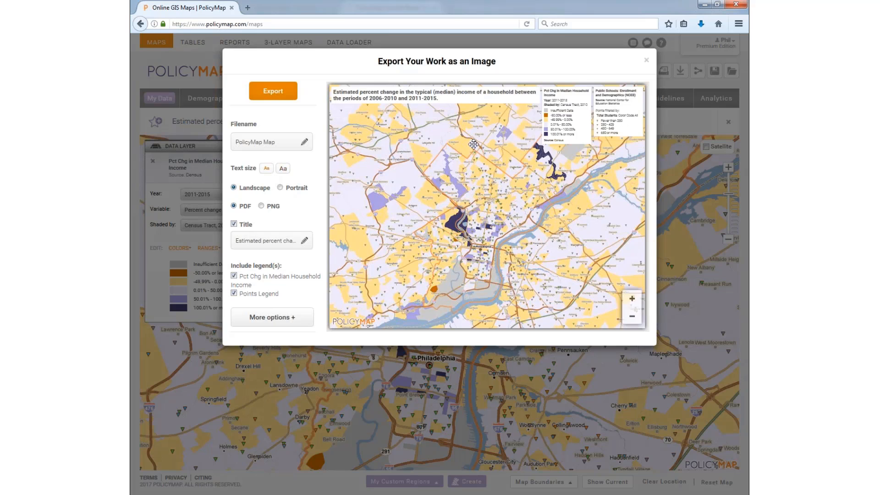
pyautogui.click(280, 188)
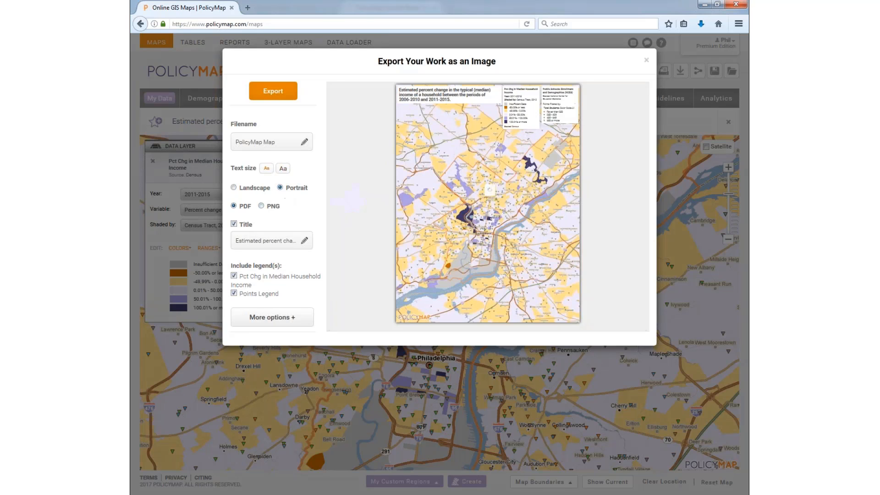
pyautogui.moveTo(495, 243); pyautogui.dragTo(494, 272)
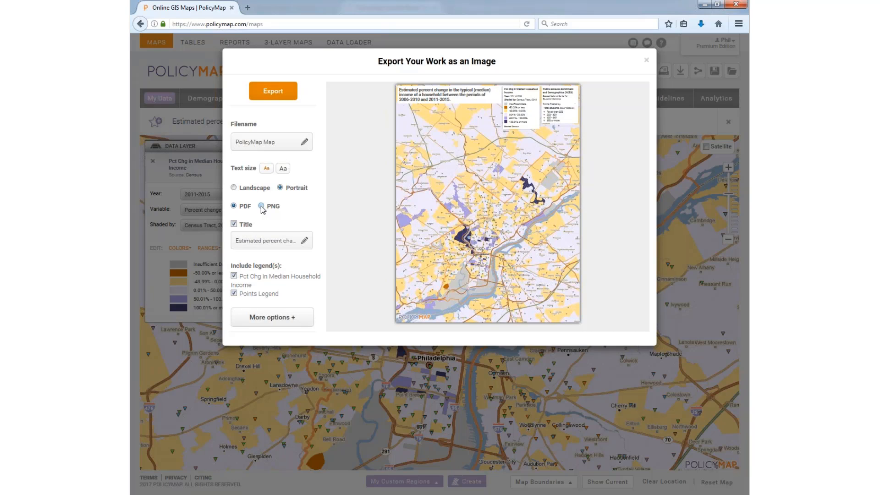
# Step: Switch the export format from PDF to PNG and review the full title text
pyautogui.click(262, 207)
pyautogui.click(257, 236)
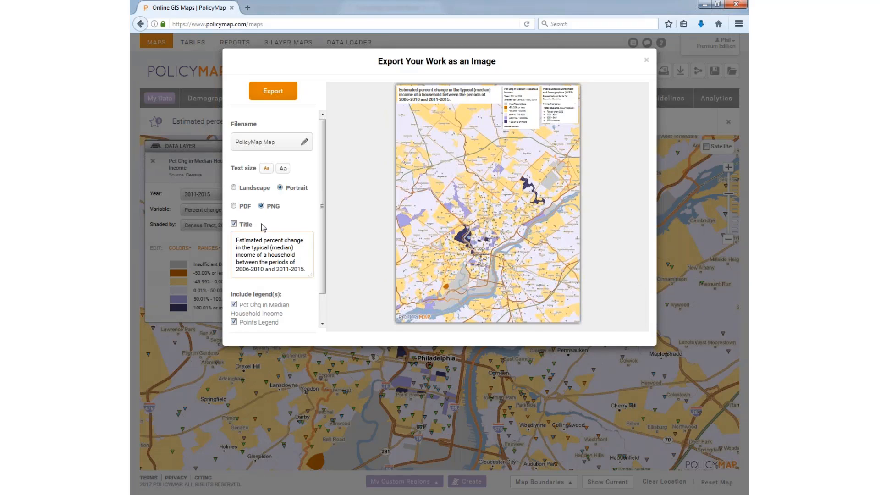
pyautogui.click(296, 228)
# Step: Toggle the title and both legends off and back on so all remain included
pyautogui.click(247, 226)
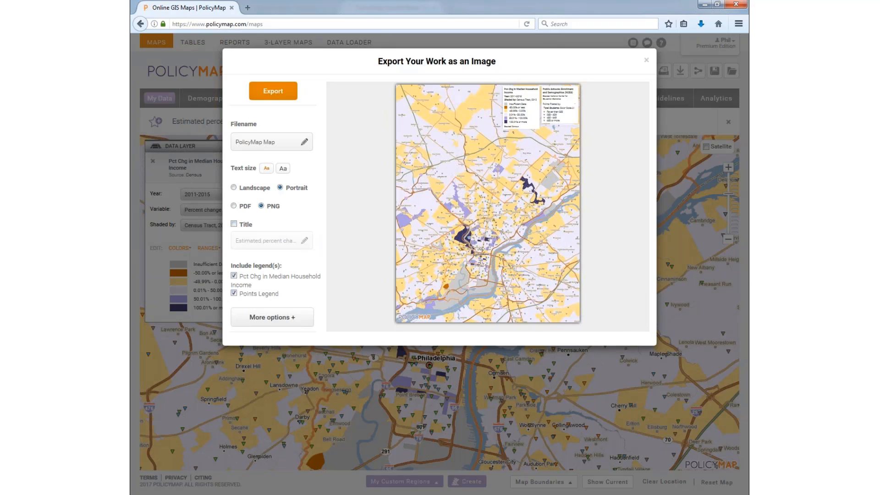
pyautogui.click(234, 276)
pyautogui.click(234, 293)
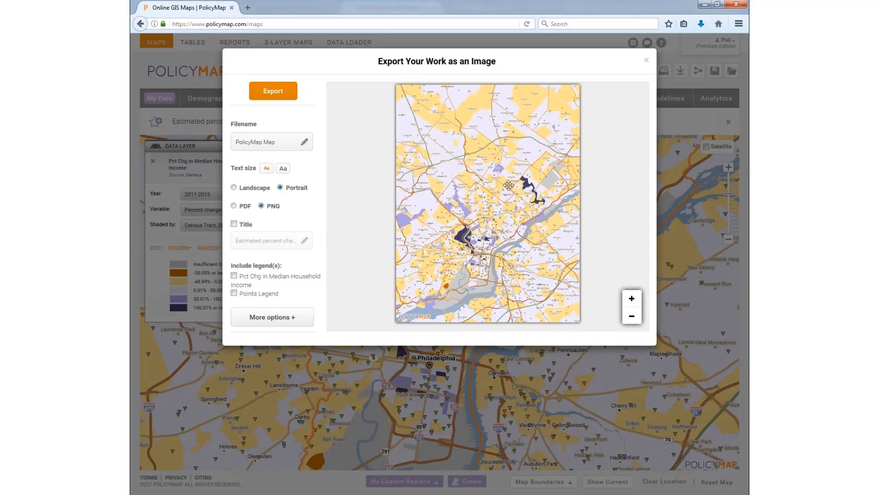
pyautogui.scroll(1, 509, 195)
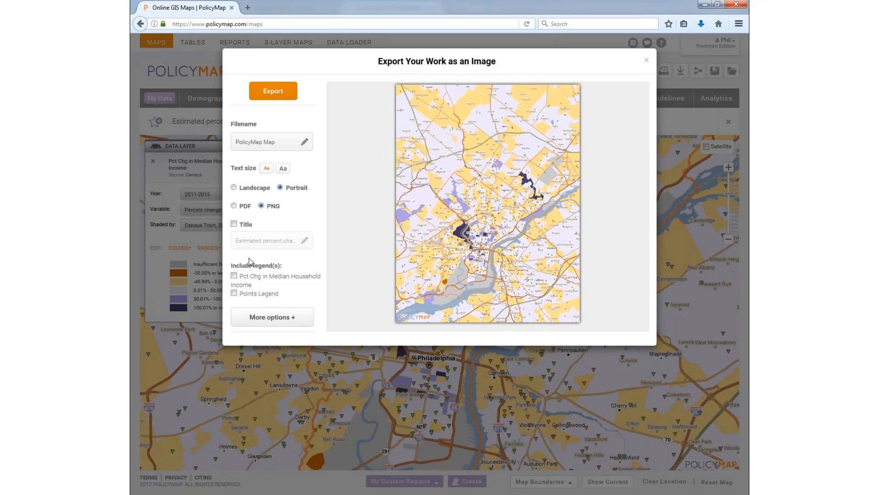
pyautogui.click(246, 225)
pyautogui.click(250, 276)
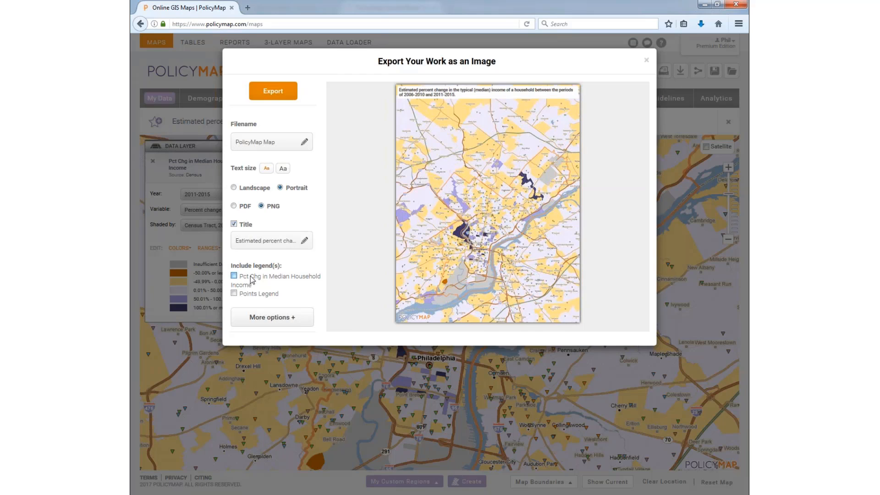
pyautogui.click(262, 295)
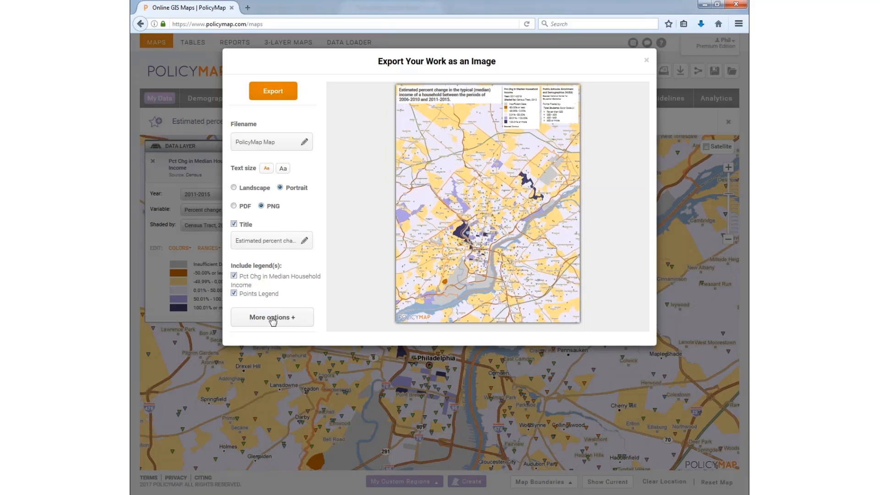
pyautogui.click(272, 320)
# Step: Include the data layer description and cut Philadelphia out from the surrounding area in the export
pyautogui.scroll(-3, 284, 280)
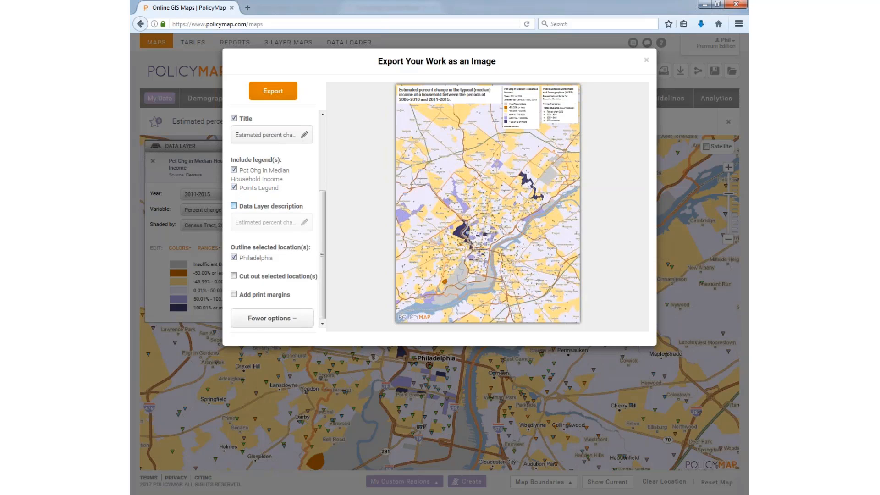
pyautogui.click(234, 205)
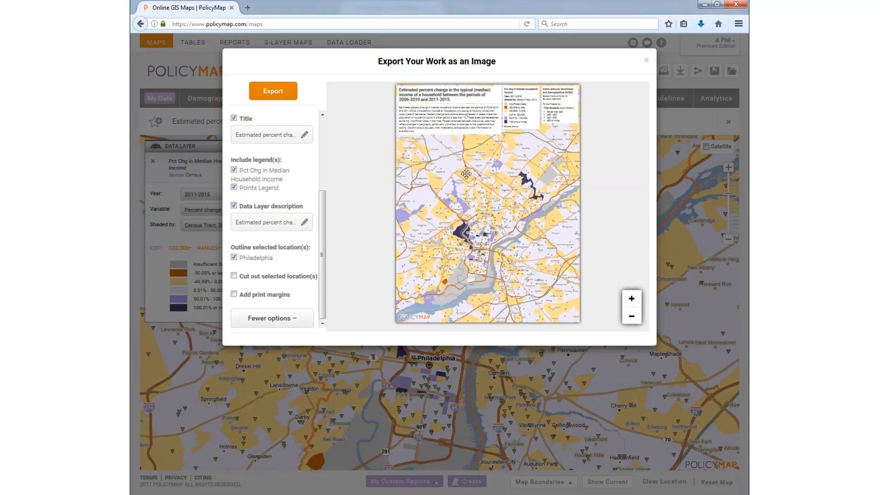
pyautogui.moveTo(426, 183); pyautogui.dragTo(423, 178)
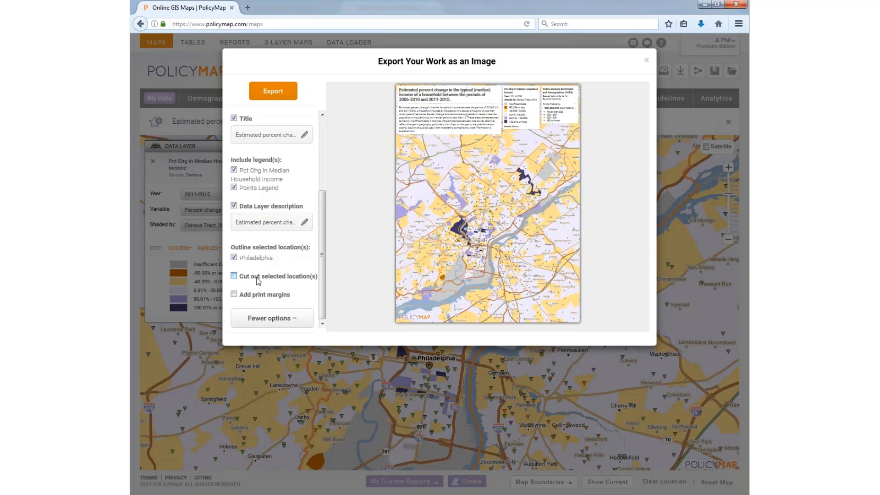
pyautogui.click(257, 277)
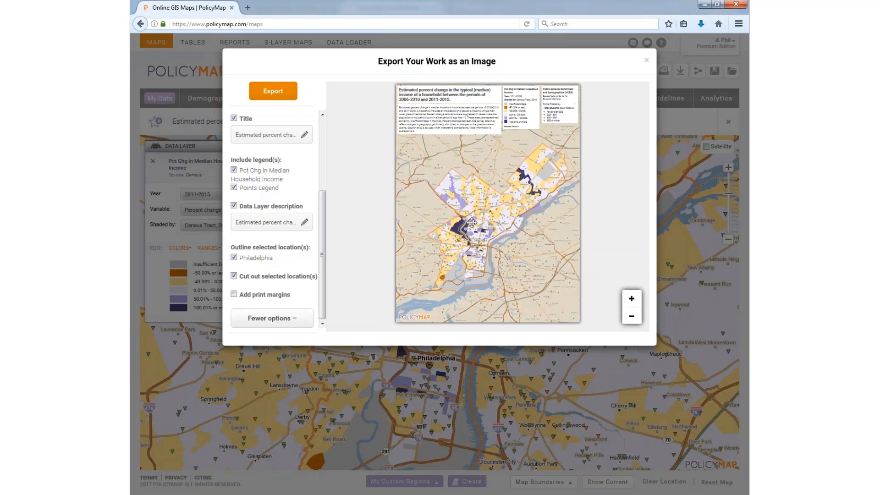
pyautogui.moveTo(490, 226); pyautogui.dragTo(484, 225)
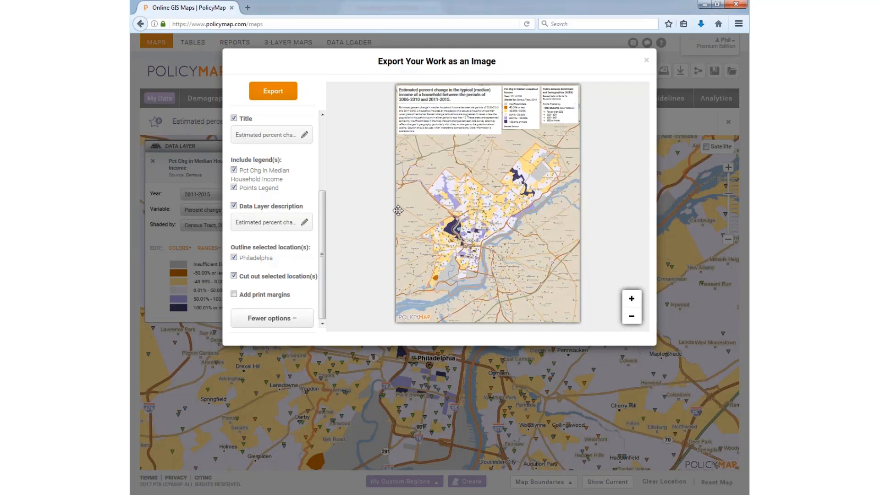
pyautogui.click(266, 277)
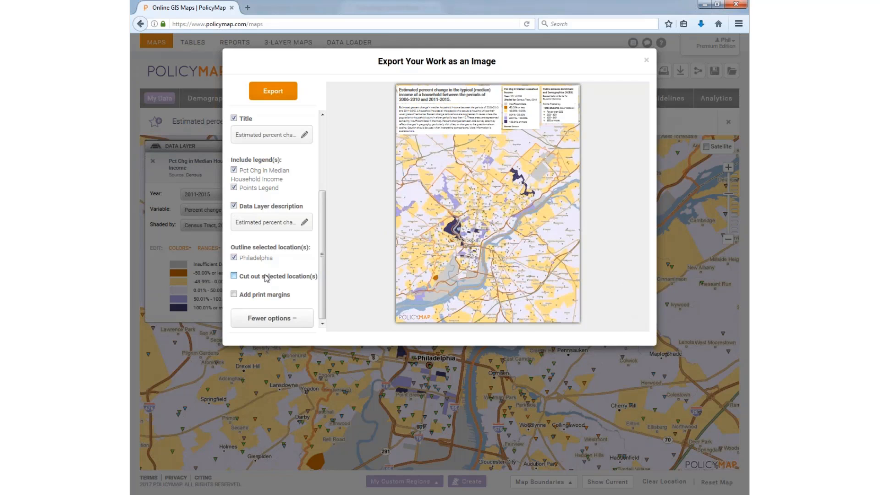
pyautogui.click(266, 277)
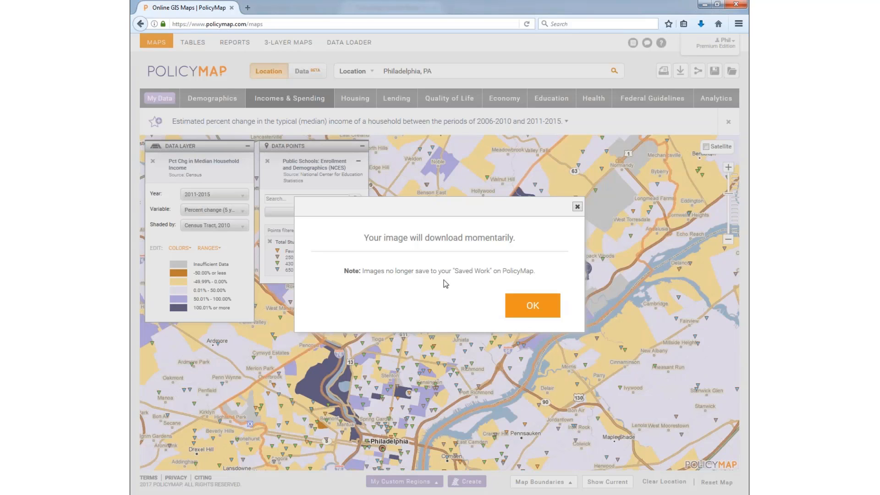
# Step: Dismiss the image download notice and move central Philadelphia higher on the map
pyautogui.click(528, 308)
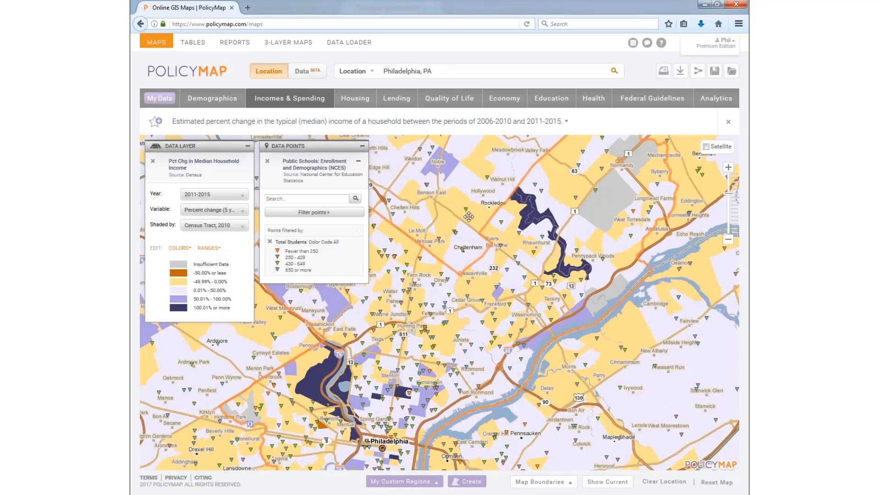
pyautogui.moveTo(474, 246); pyautogui.dragTo(466, 196)
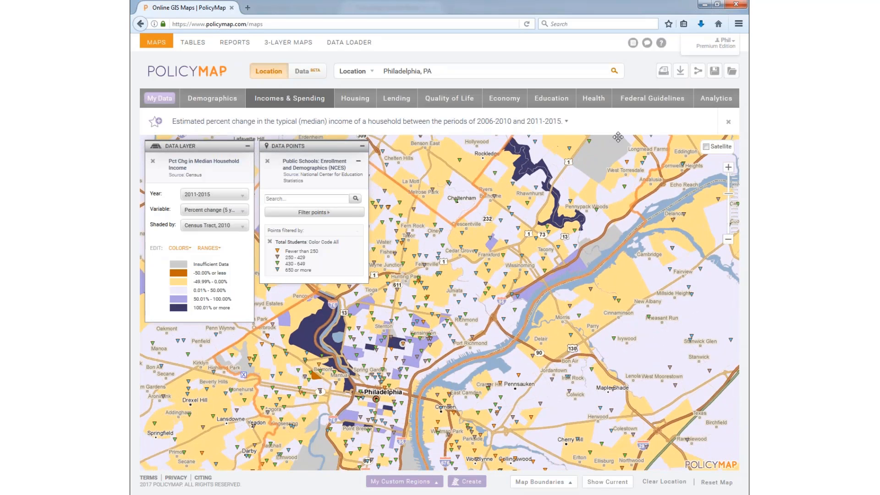
# Step: Review the map's Link, Email, Embed and Social sharing options, then close the share window
pyautogui.click(697, 72)
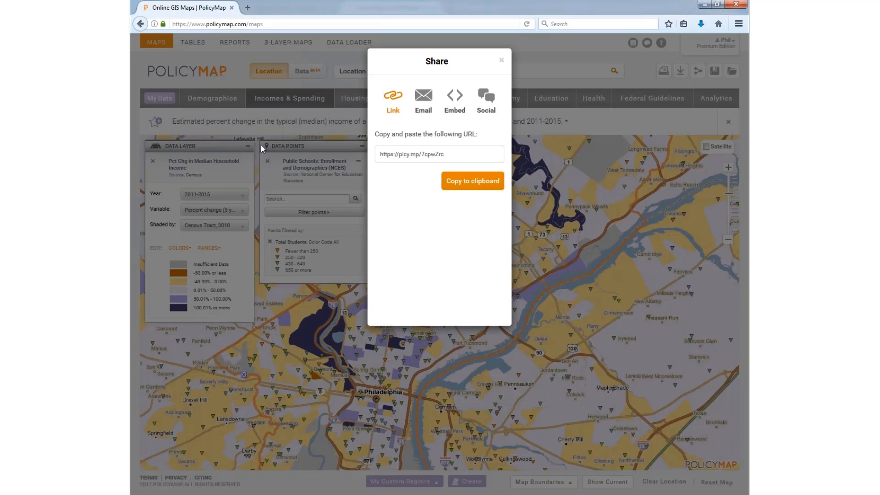
pyautogui.click(422, 102)
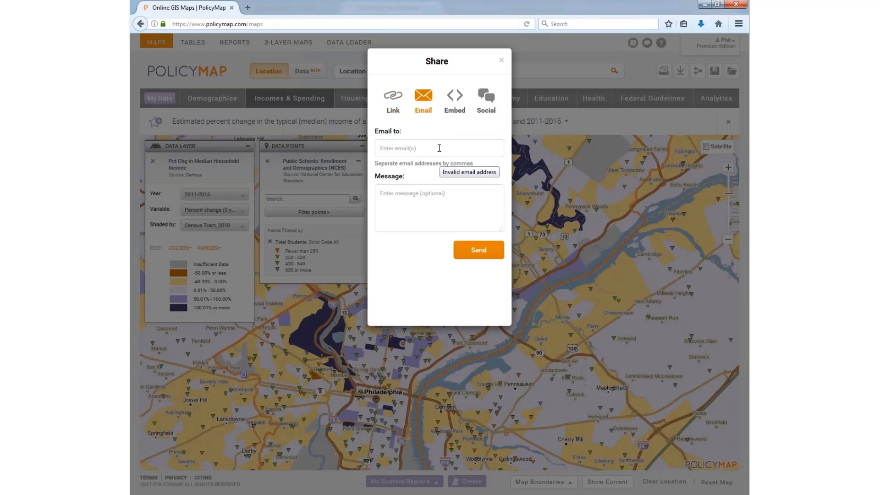
pyautogui.click(455, 104)
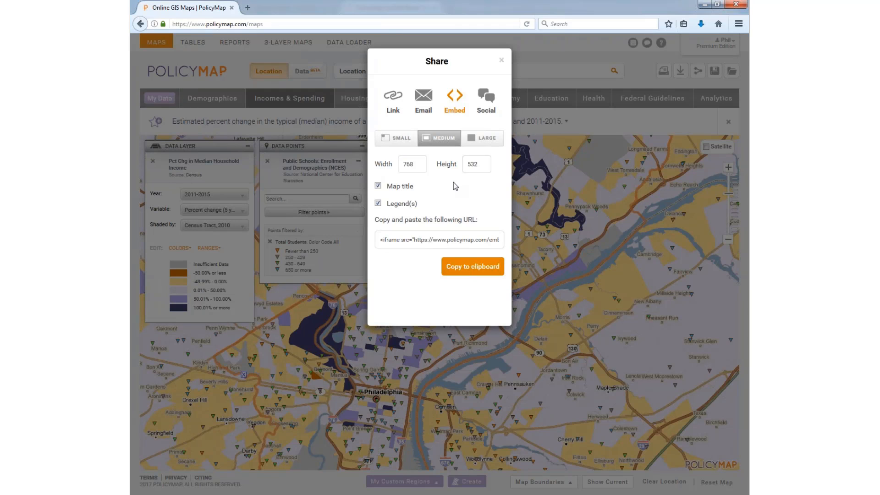
pyautogui.click(486, 99)
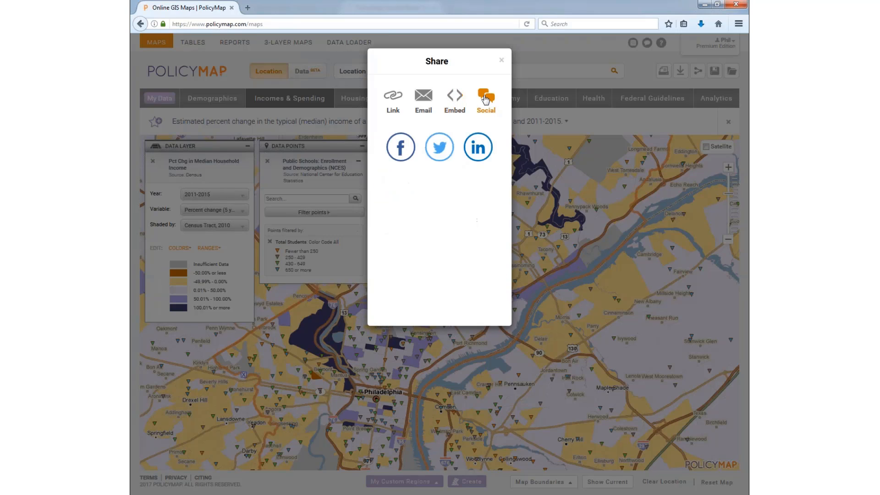
pyautogui.click(502, 61)
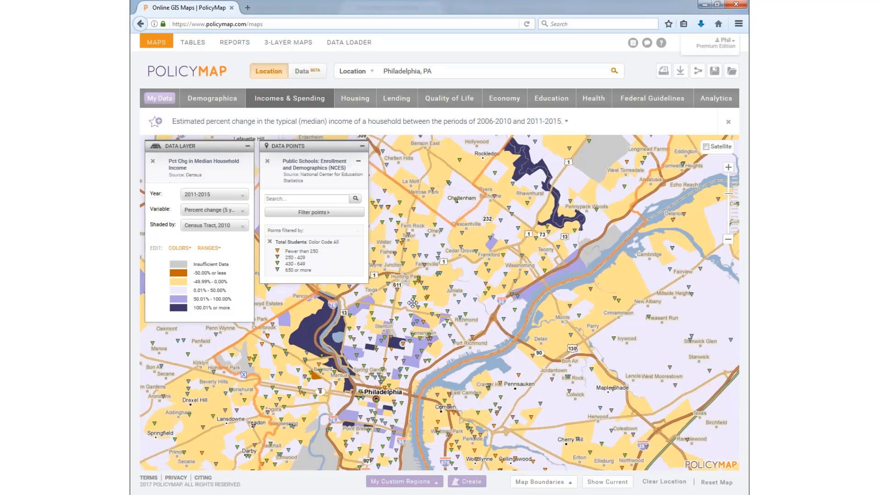
# Step: Remove the school points and income-change layers and clear the Philadelphia location outline
pyautogui.moveTo(434, 298); pyautogui.dragTo(457, 293)
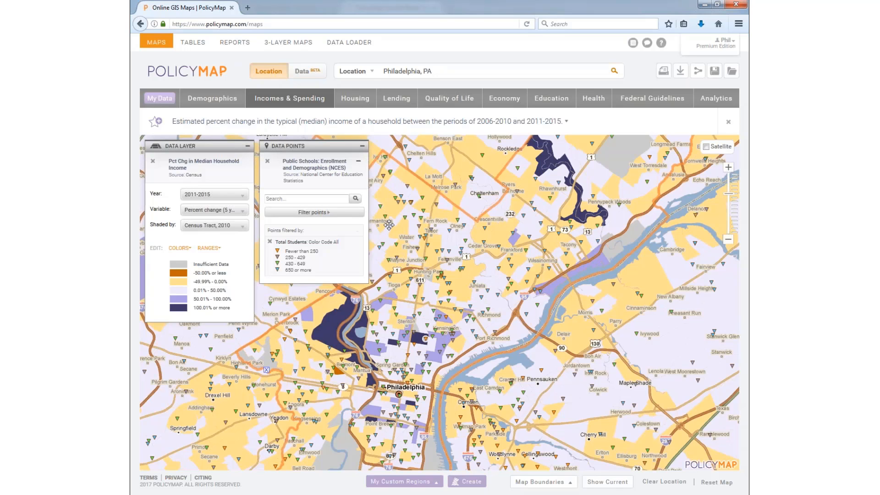
pyautogui.click(268, 161)
pyautogui.click(152, 160)
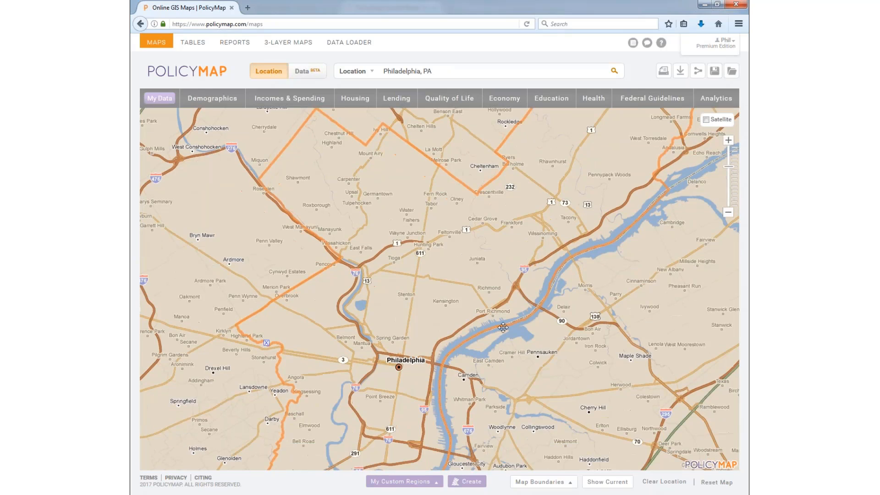
pyautogui.click(266, 343)
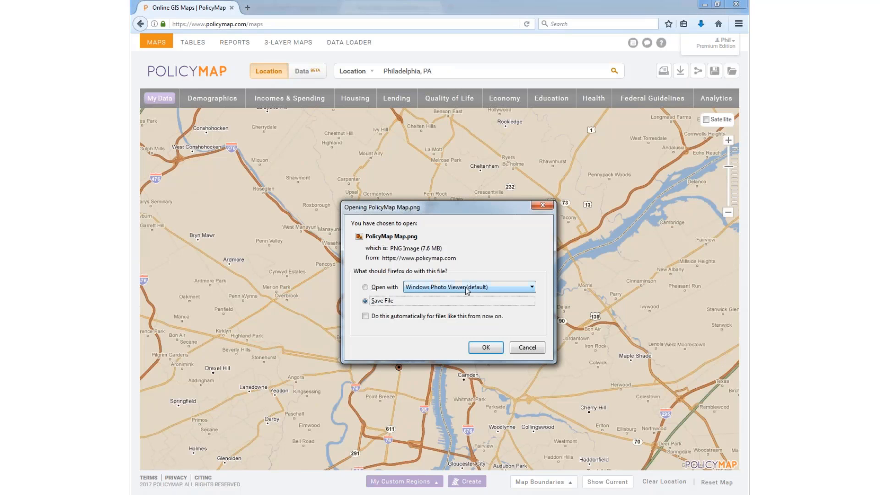
# Step: Save and open PolicyMap Map.png, pan between its title, legends and city map, then close it
pyautogui.click(482, 347)
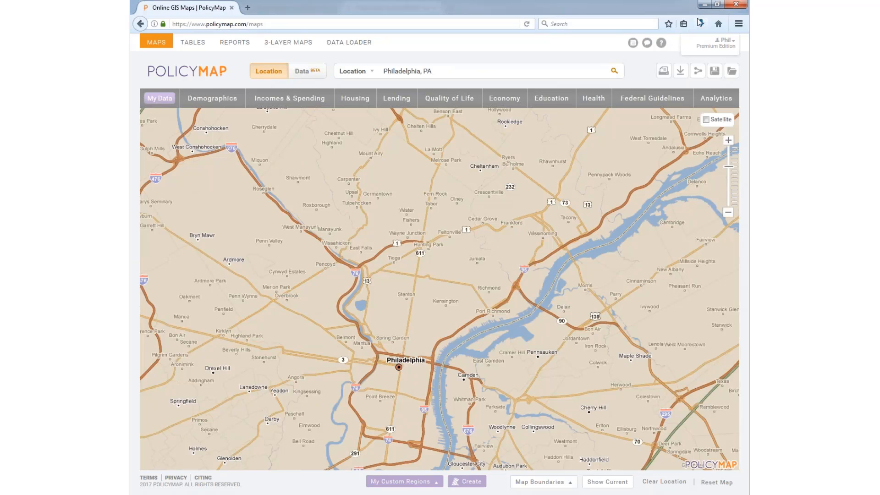
pyautogui.click(521, 168)
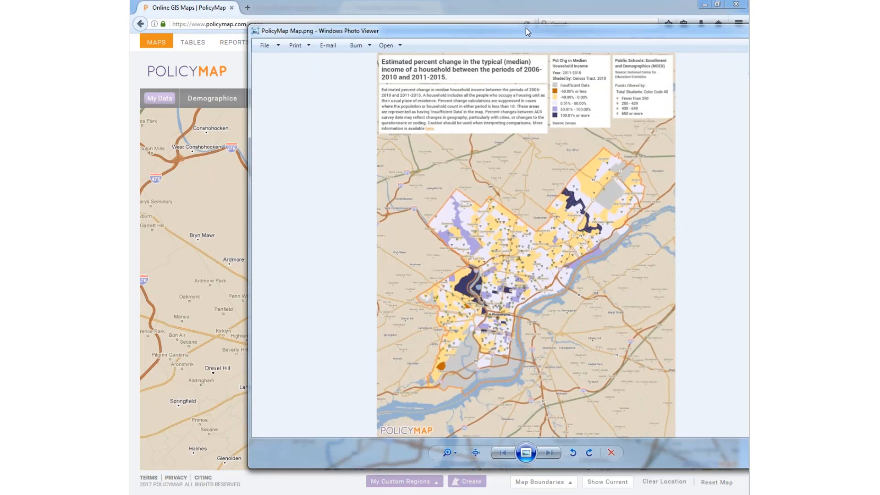
pyautogui.scroll(2, 463, 270)
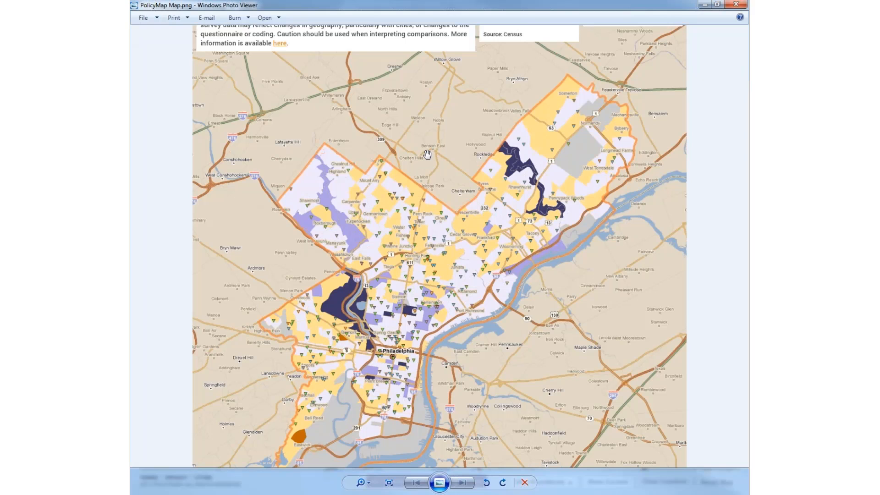
pyautogui.moveTo(427, 141); pyautogui.dragTo(429, 250)
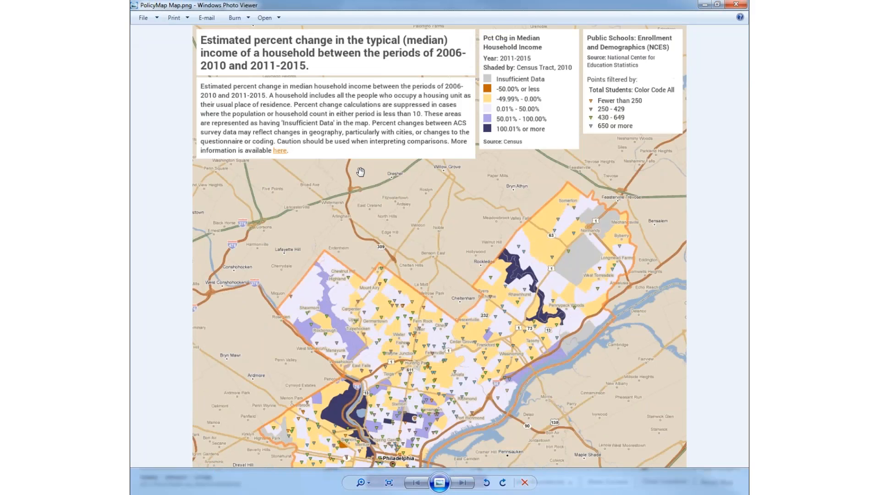
pyautogui.moveTo(439, 374); pyautogui.dragTo(455, 203)
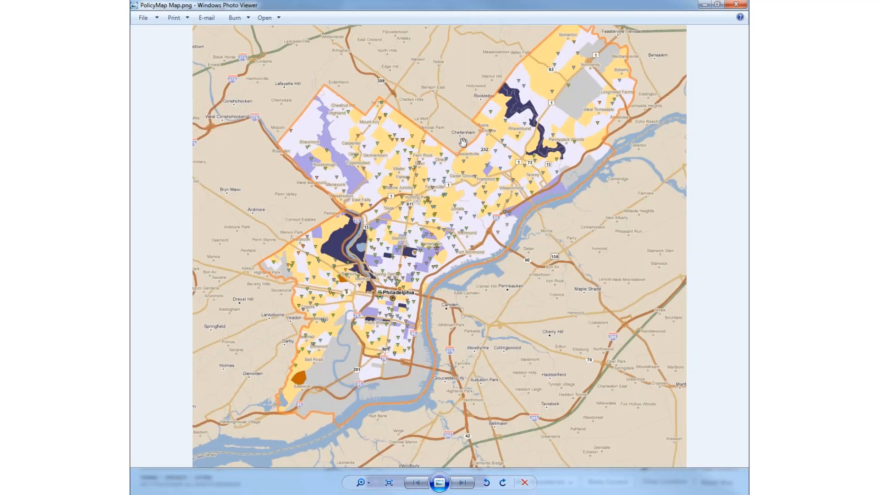
pyautogui.moveTo(448, 97); pyautogui.dragTo(455, 263)
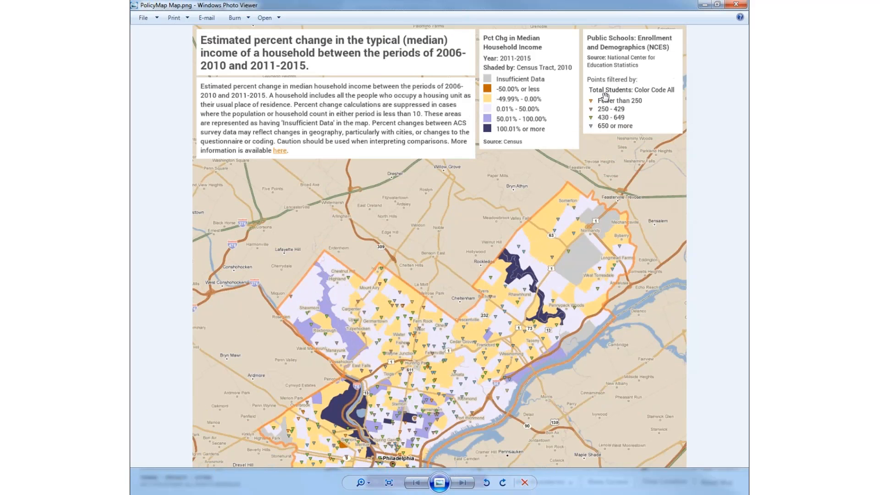
pyautogui.click(736, 5)
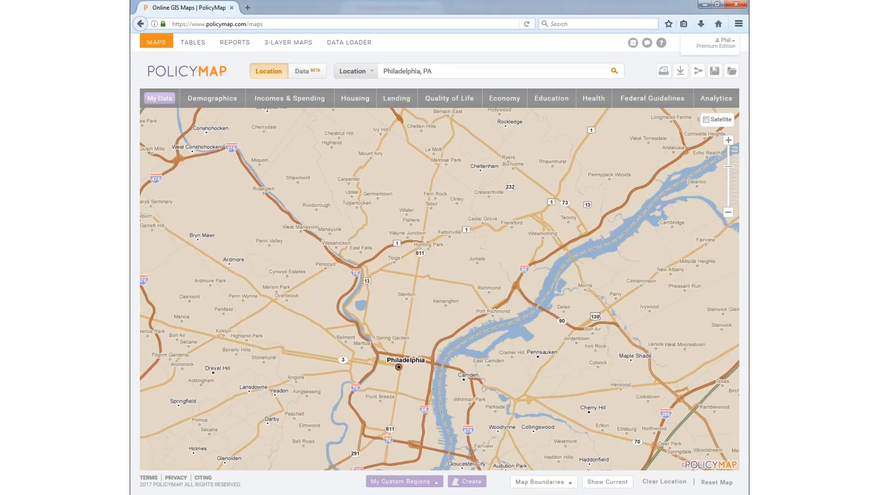
# Step: Glance at the Location types dropdown without changes, then open the Map Boundaries list
pyautogui.click(355, 72)
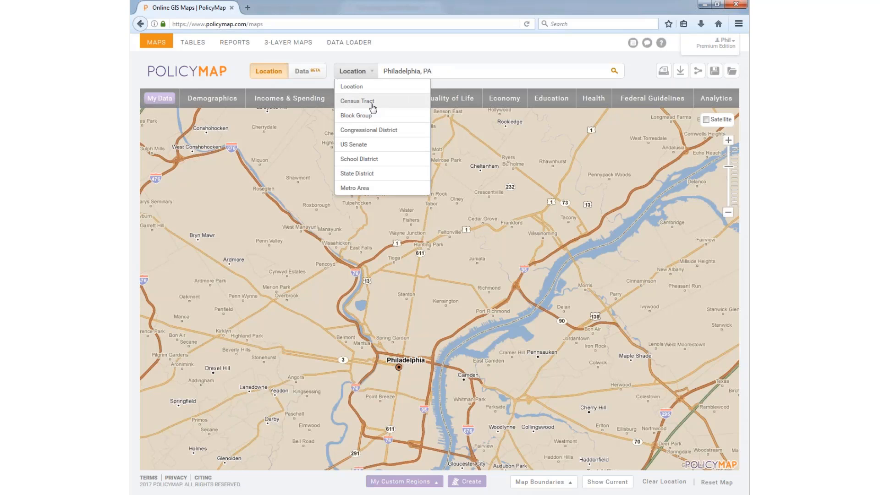
pyautogui.click(363, 72)
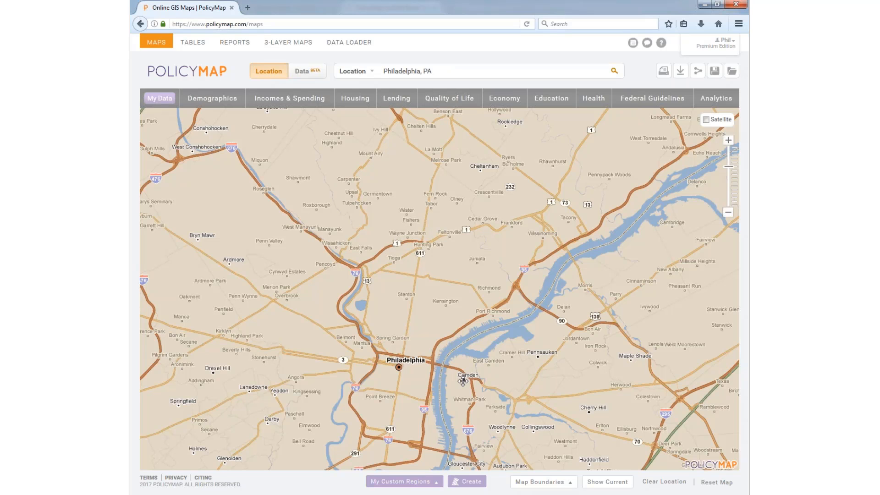
pyautogui.click(540, 482)
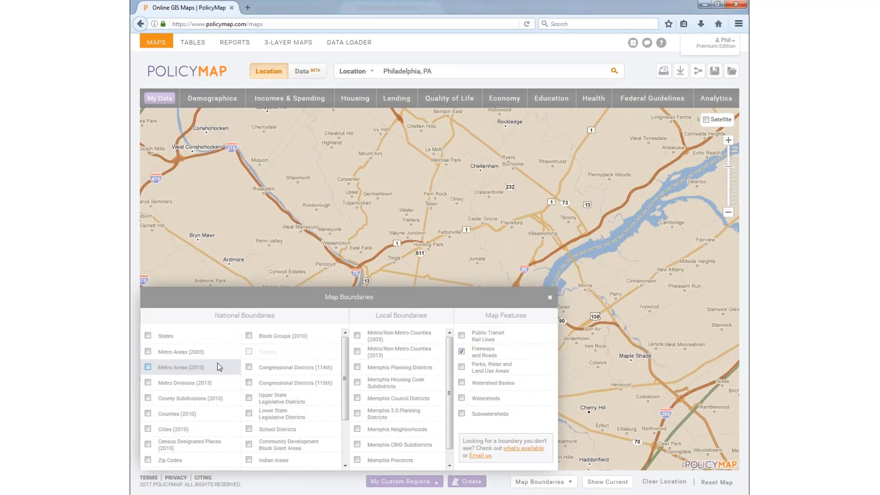
# Step: Show Upper State Legislative Districts boundaries on the map and view them
pyautogui.scroll(-2, 216, 376)
pyautogui.scroll(-1, 224, 382)
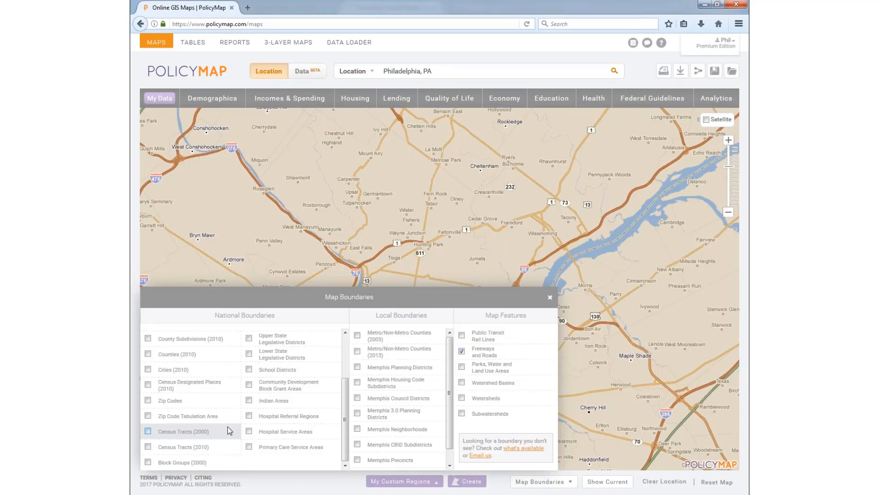
pyautogui.click(279, 339)
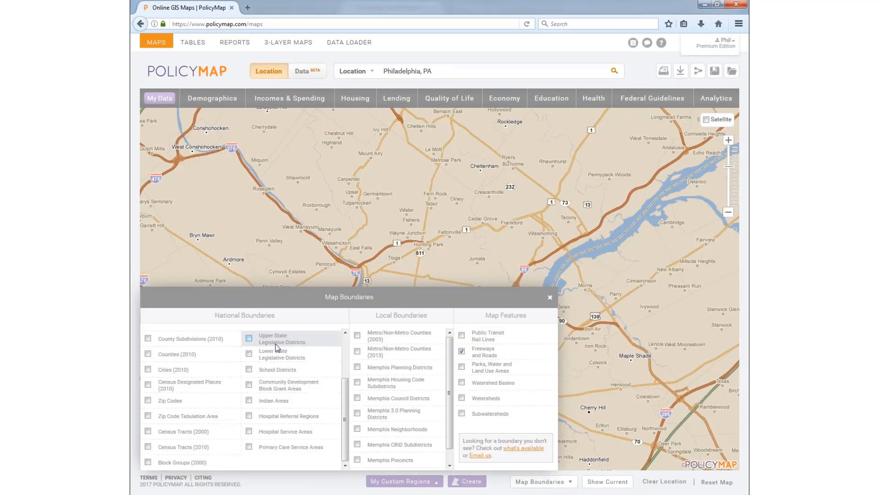
pyautogui.click(550, 297)
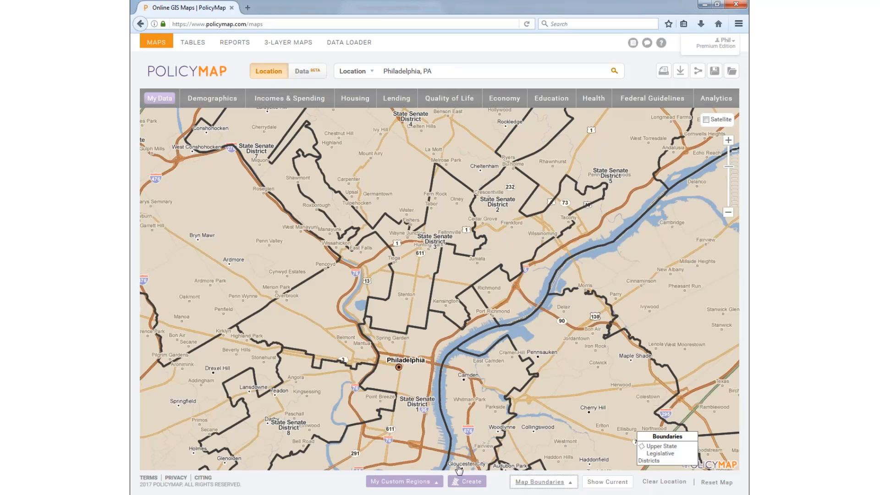
# Step: Add Census Tracts (2010) boundaries, then remove both boundary layers and close the list
pyautogui.click(541, 482)
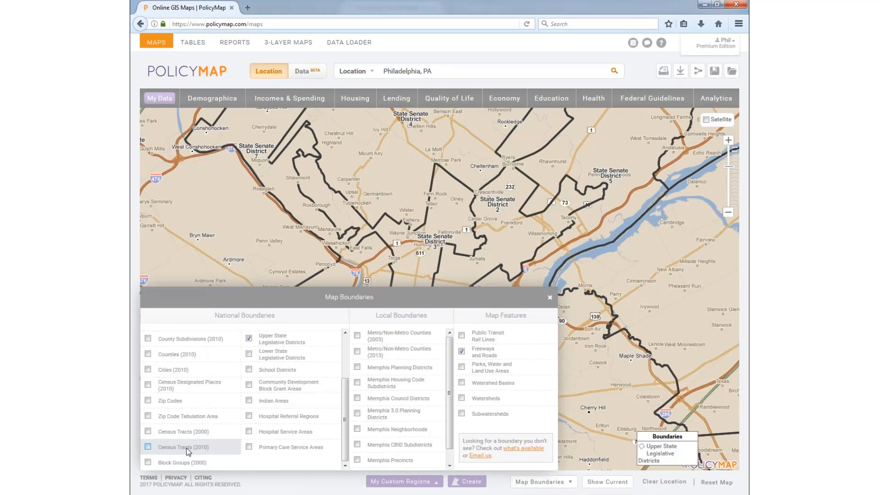
pyautogui.click(180, 446)
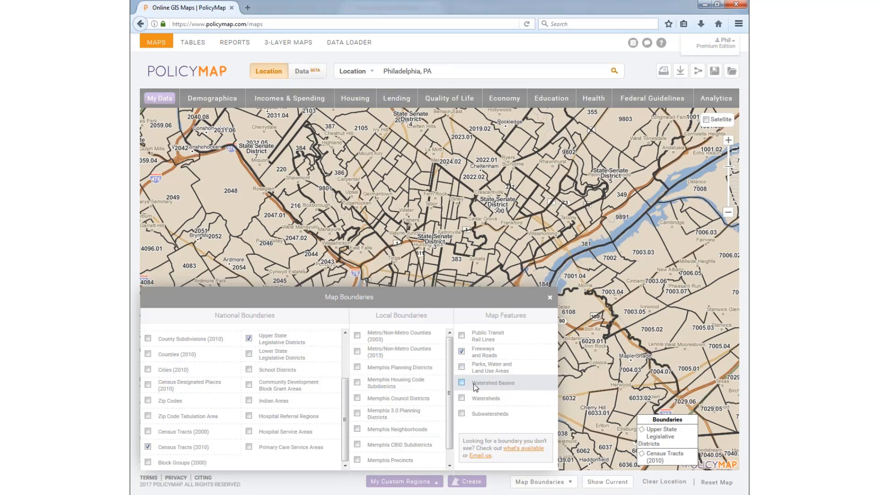
pyautogui.click(266, 338)
pyautogui.click(160, 448)
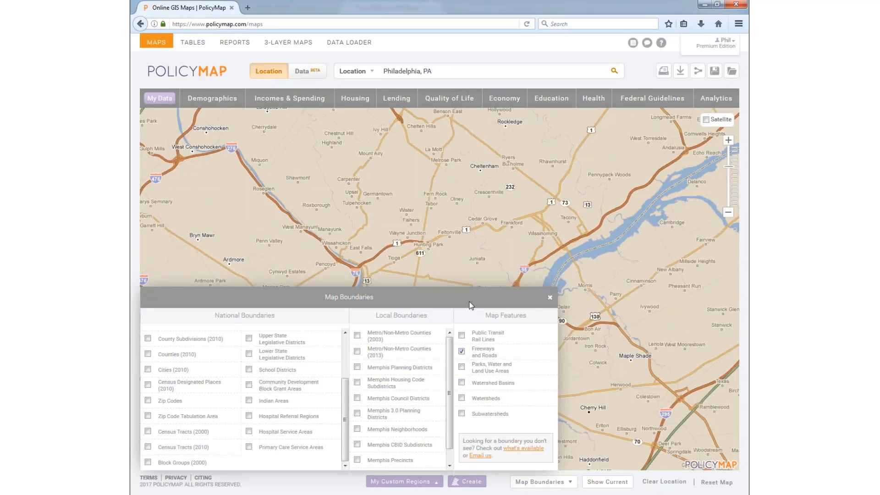
pyautogui.click(549, 299)
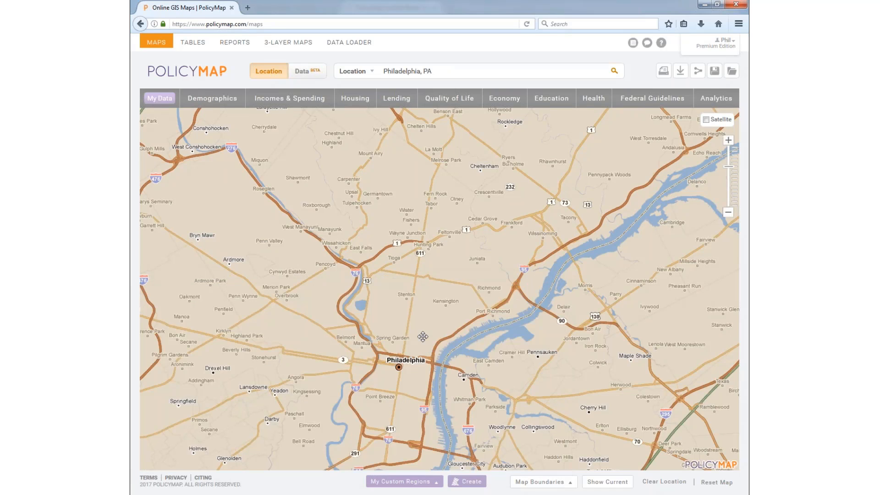
# Step: Start a hand-drawn custom region
pyautogui.click(467, 482)
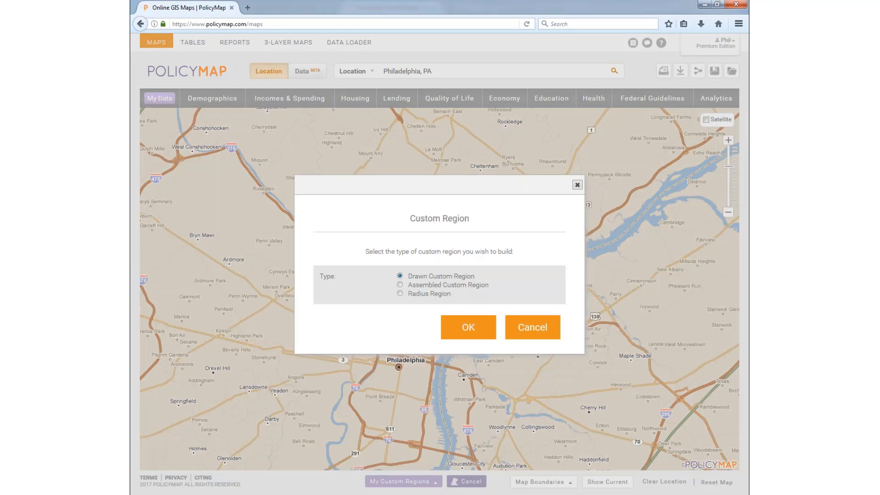
pyautogui.click(465, 325)
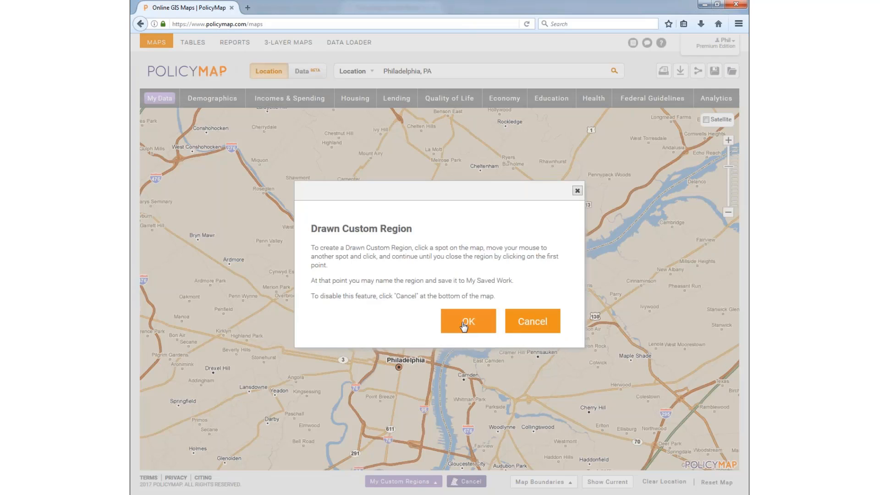
pyautogui.click(465, 327)
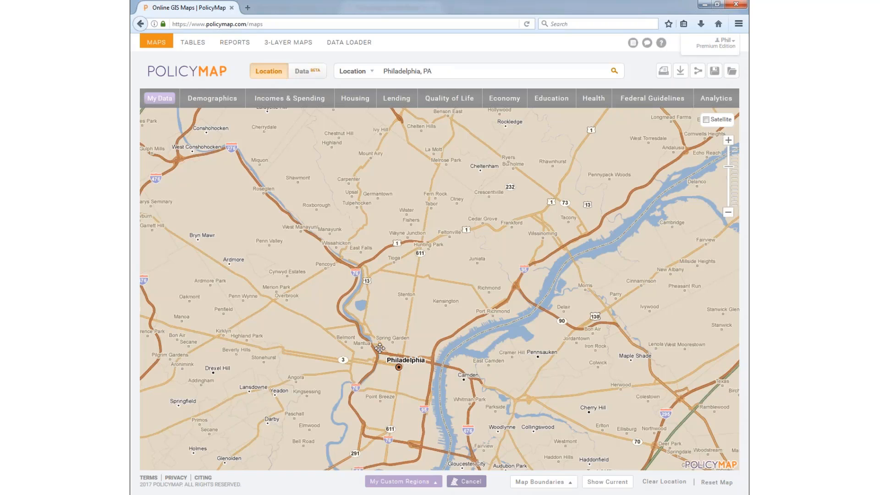
# Step: Outline the area up the river, north along Ridge Ave, east along W Allegheny Ave, and close it
pyautogui.click(402, 355)
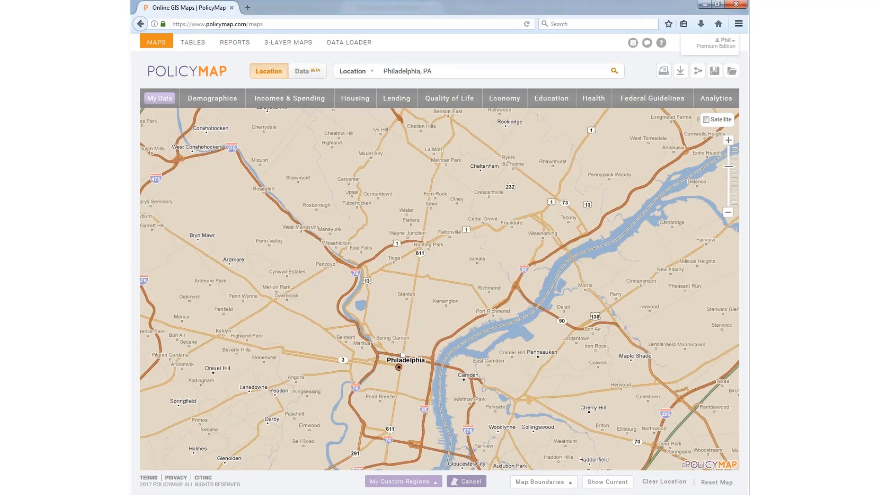
pyautogui.click(387, 354)
pyautogui.click(380, 346)
pyautogui.click(371, 334)
pyautogui.click(364, 323)
pyautogui.scroll(2, 377, 296)
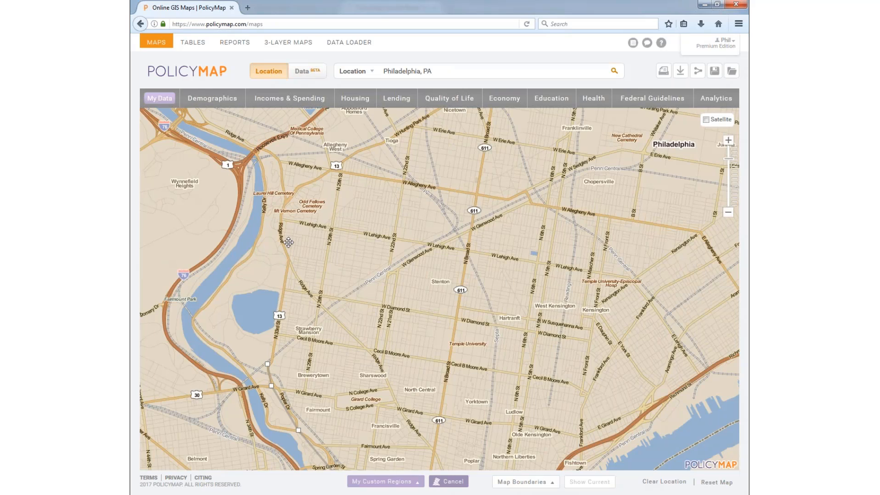
pyautogui.click(290, 257)
pyautogui.click(281, 216)
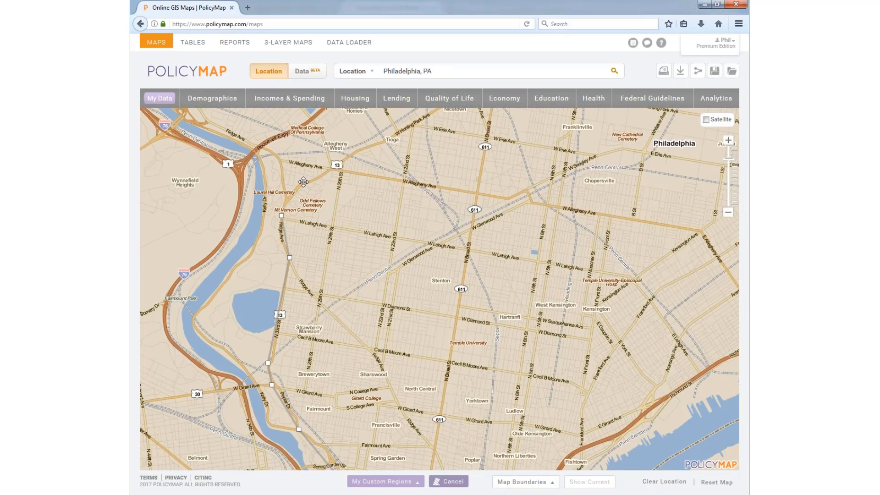
pyautogui.click(300, 183)
pyautogui.click(331, 166)
pyautogui.click(478, 196)
pyautogui.moveTo(452, 454); pyautogui.dragTo(462, 285)
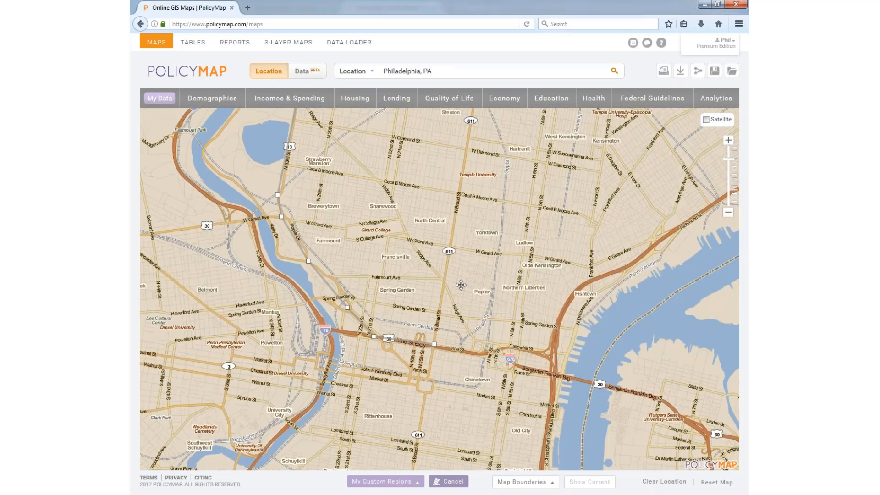
pyautogui.click(433, 348)
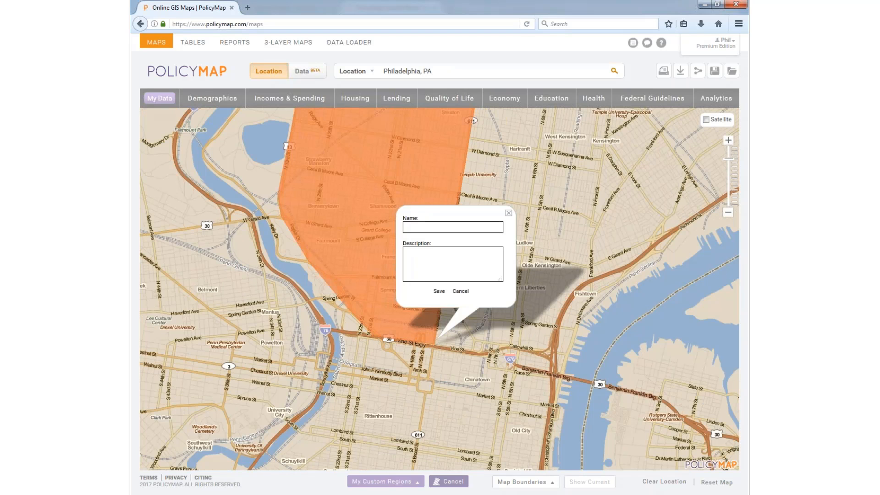
# Step: Name the drawn region 'Farimount' and save it
pyautogui.moveTo(357, 187); pyautogui.dragTo(349, 291)
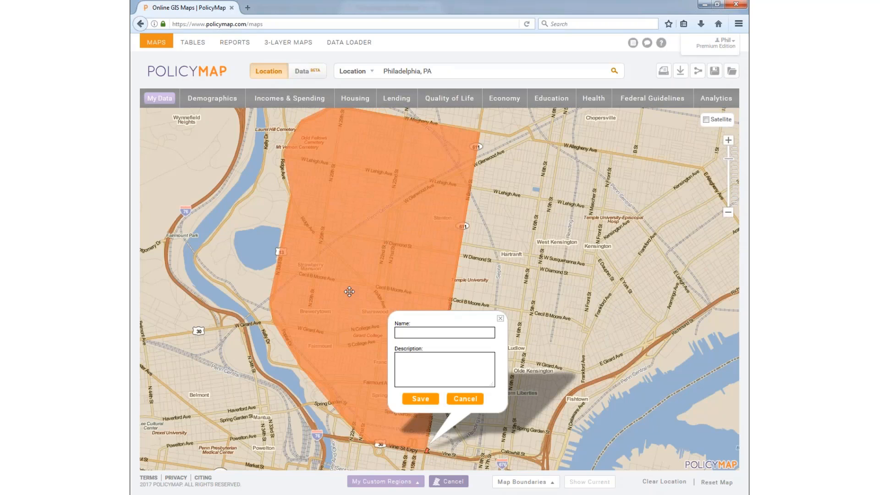
pyautogui.click(412, 331)
pyautogui.write('Farimount')
pyautogui.click(420, 398)
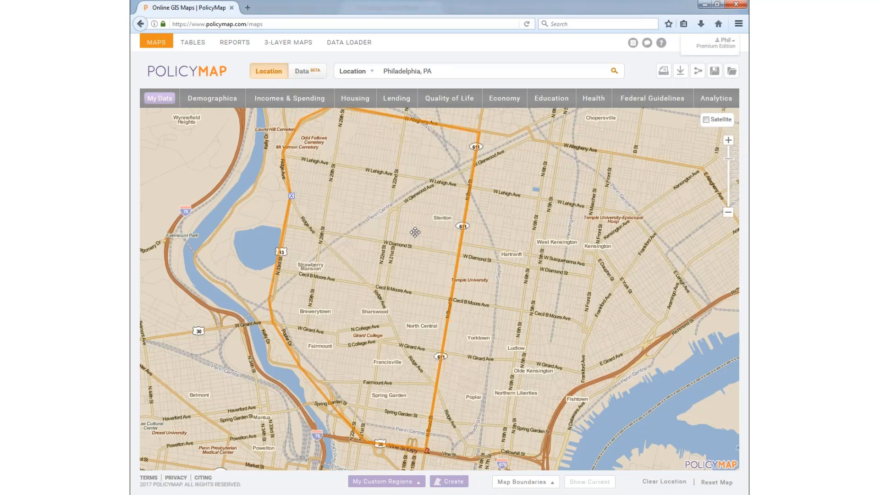
pyautogui.scroll(-1, 402, 282)
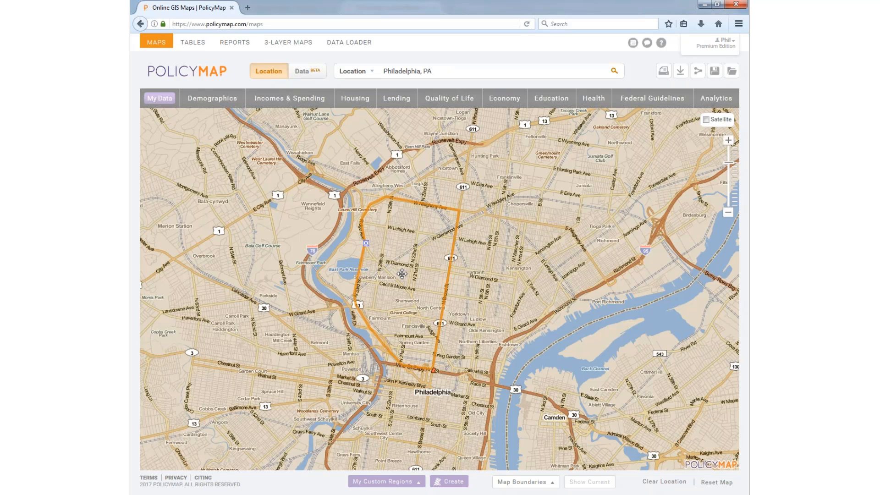
# Step: Start an assembled custom region built from Census Tract 2010 areas
pyautogui.click(448, 481)
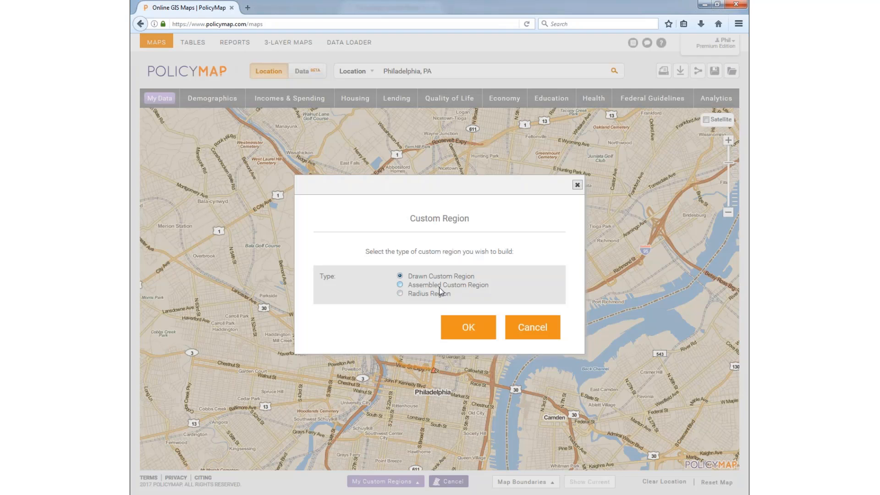
pyautogui.click(440, 288)
pyautogui.click(464, 333)
pyautogui.click(465, 341)
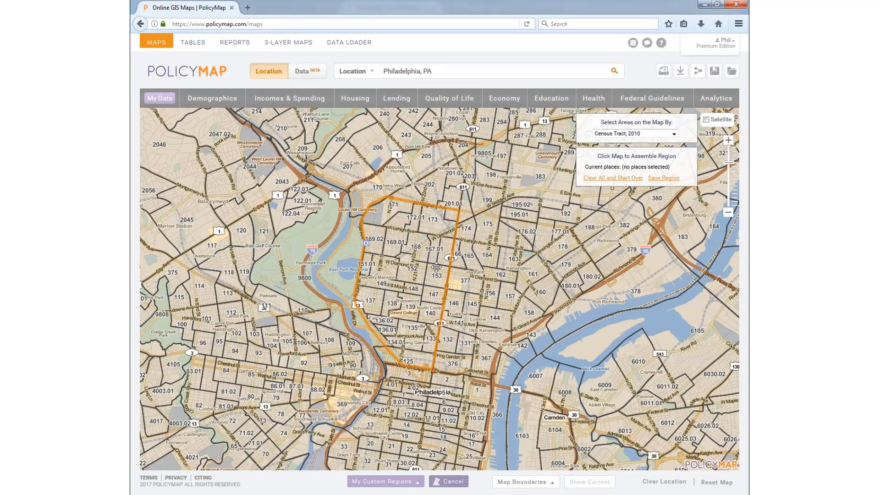
pyautogui.click(625, 135)
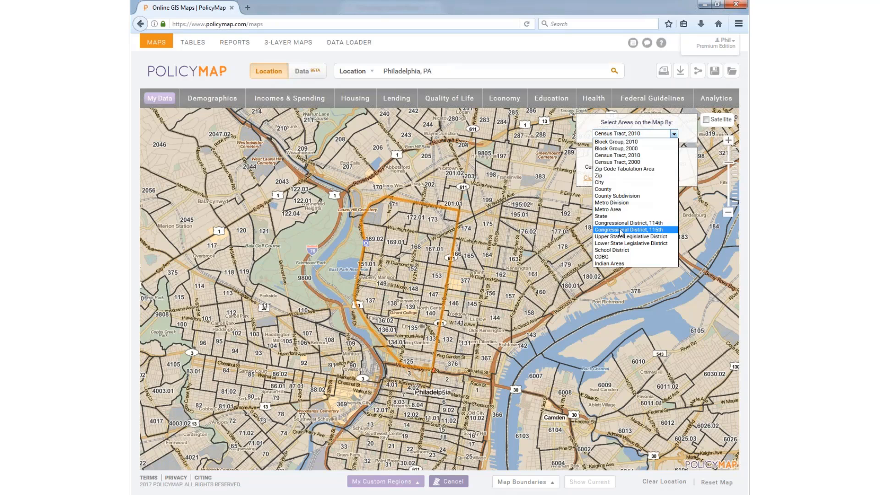
pyautogui.click(496, 273)
# Step: Add north Philadelphia tracts 162, 156, 157, 161, 163, 164 and 145, dropping 377 and 165
pyautogui.click(496, 274)
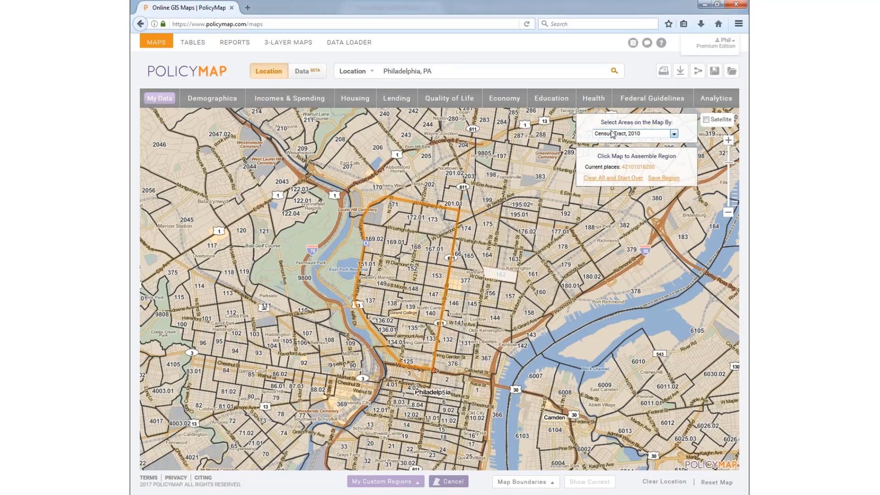
pyautogui.click(613, 134)
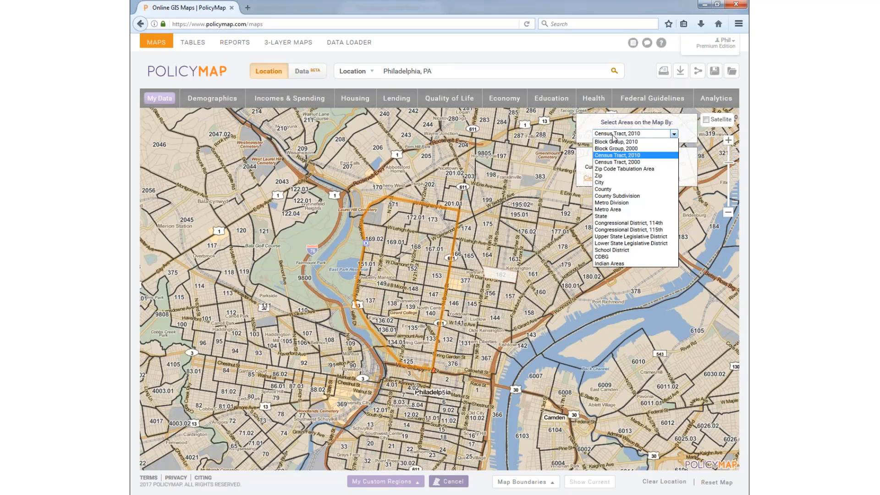
pyautogui.click(614, 134)
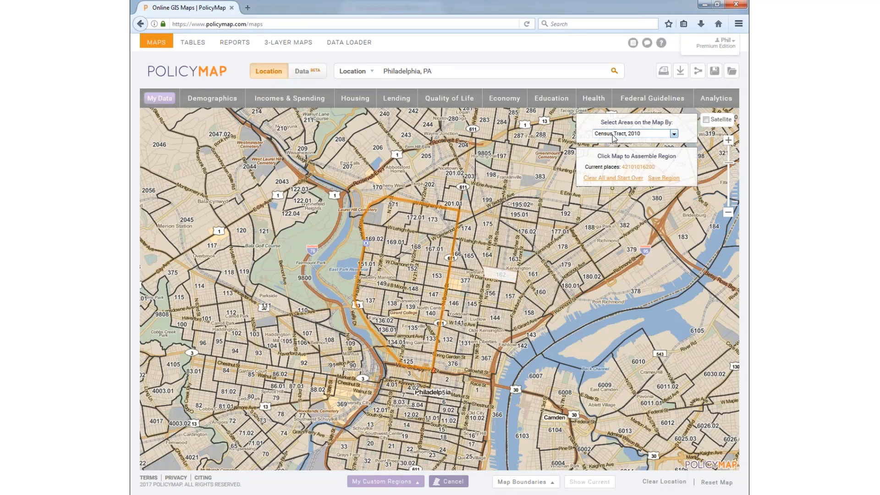
pyautogui.click(492, 284)
pyautogui.click(507, 288)
pyautogui.click(529, 278)
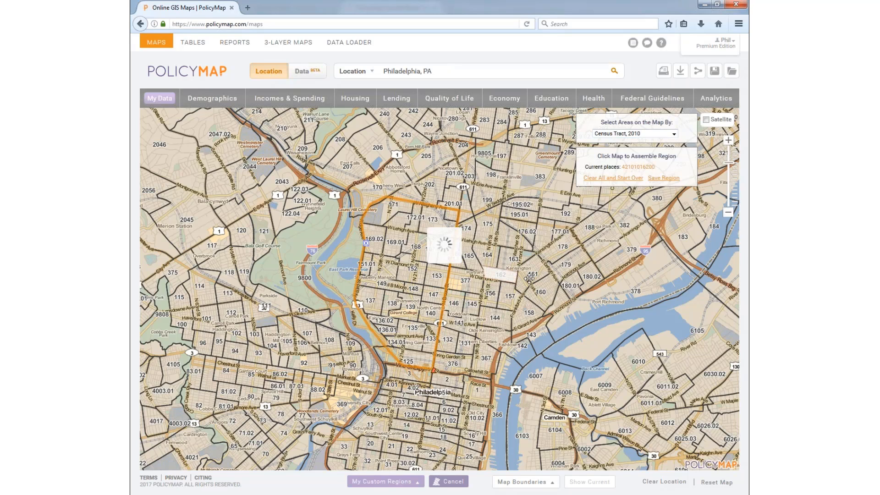
pyautogui.click(490, 256)
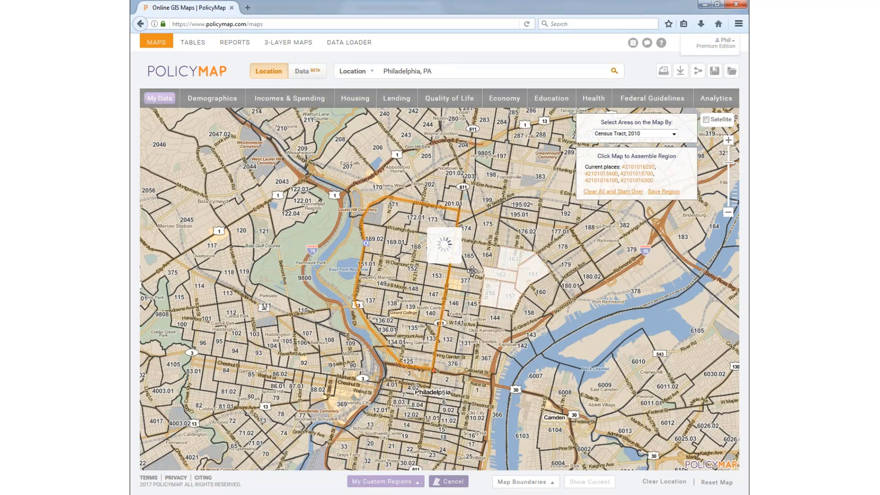
pyautogui.click(471, 261)
pyautogui.click(469, 279)
pyautogui.click(471, 311)
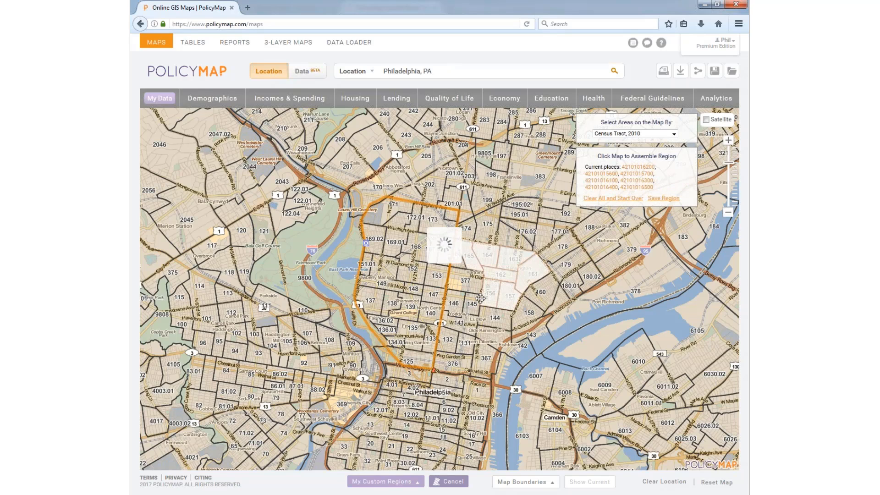
pyautogui.click(468, 263)
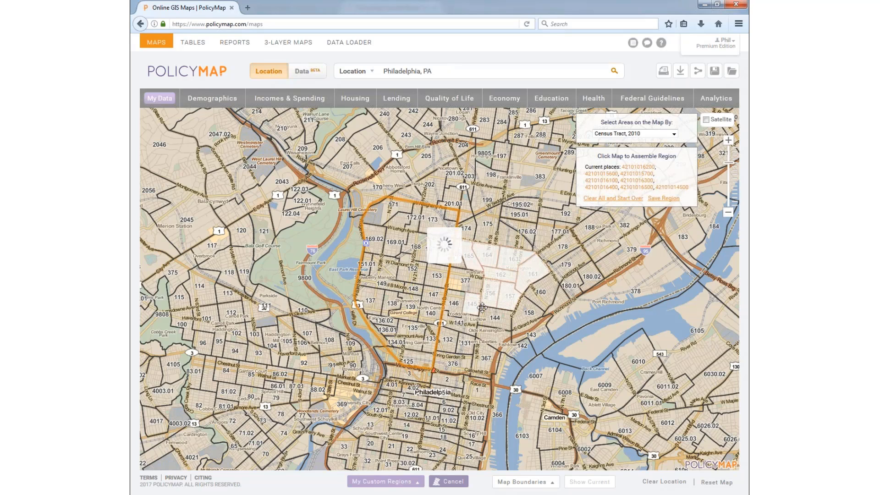
pyautogui.click(475, 300)
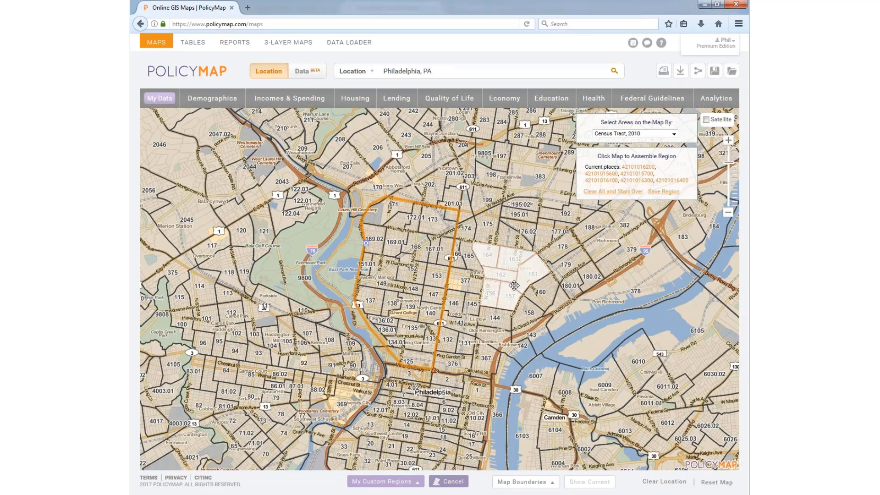
# Step: Add downtown tracts 4.01, 4.02, 5 and 6 to the region
pyautogui.click(391, 387)
pyautogui.click(441, 393)
pyautogui.click(439, 402)
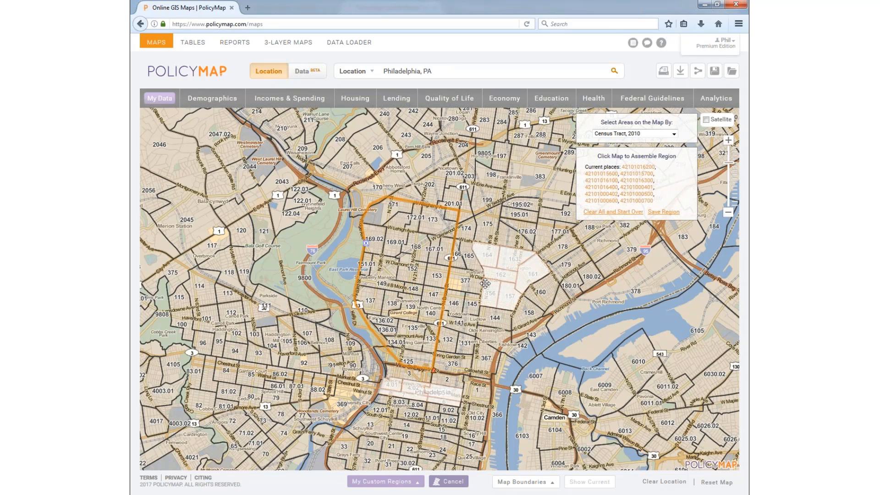
# Step: Name the assembled tract region 'Philly' and save it
pyautogui.click(663, 211)
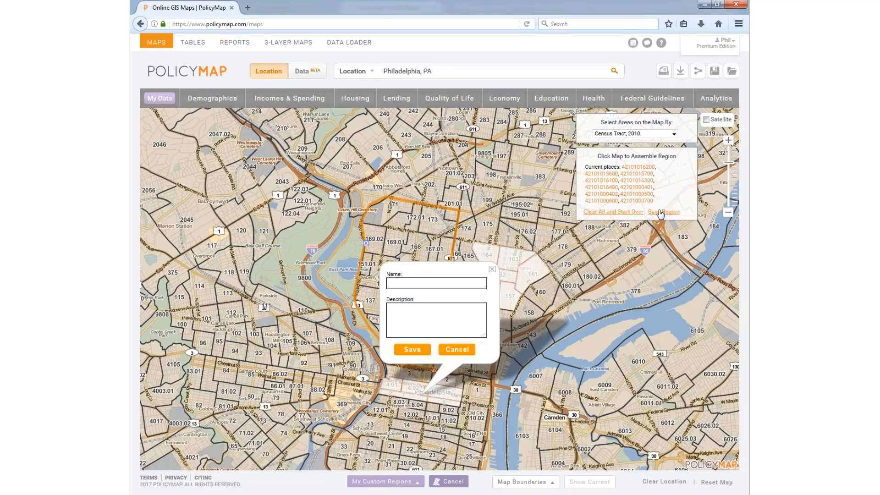
pyautogui.click(418, 282)
pyautogui.write('Philly')
pyautogui.click(406, 350)
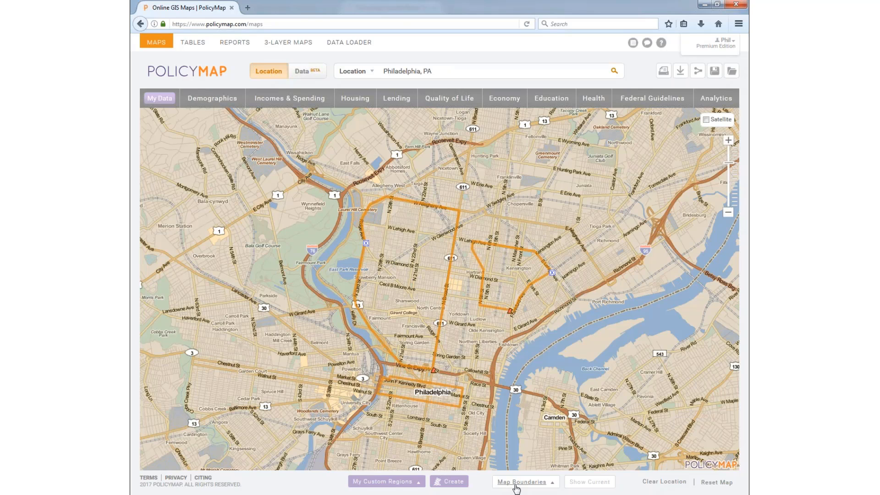
# Step: Replace the Parks, Water and Land Use Areas layer with Census Tracts (2010) boundaries
pyautogui.click(521, 482)
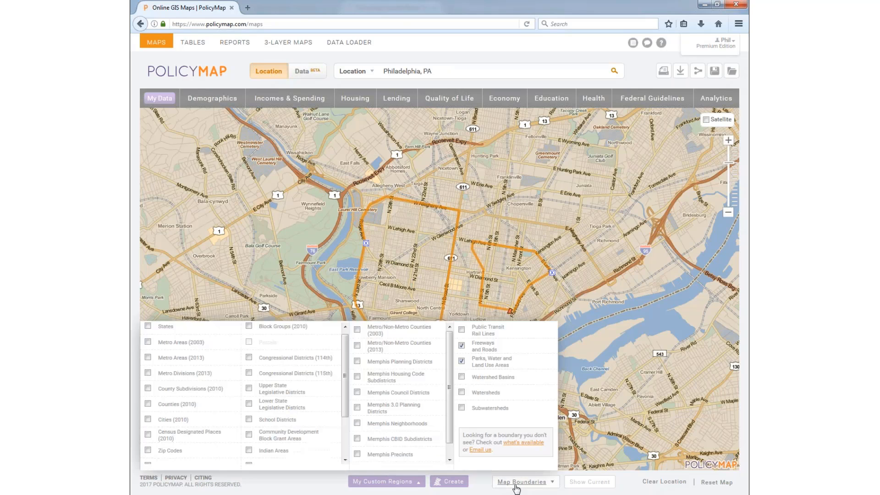
pyautogui.click(480, 365)
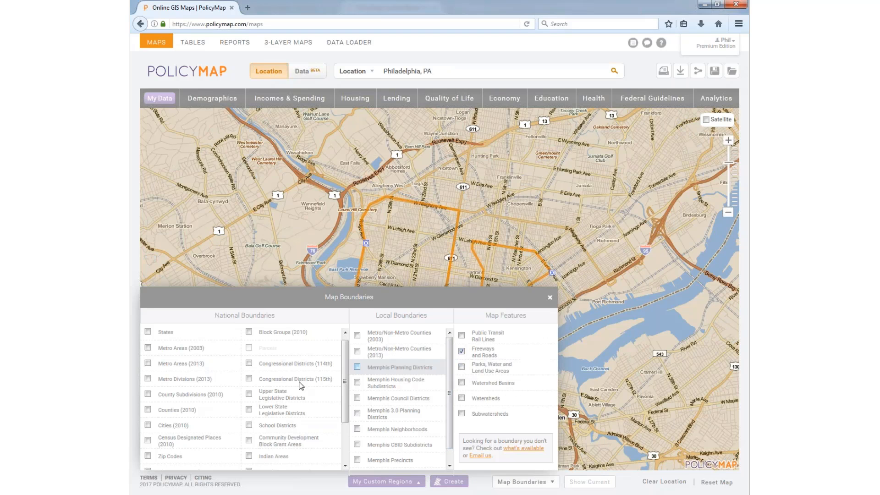
pyautogui.scroll(-2, 191, 438)
pyautogui.click(188, 446)
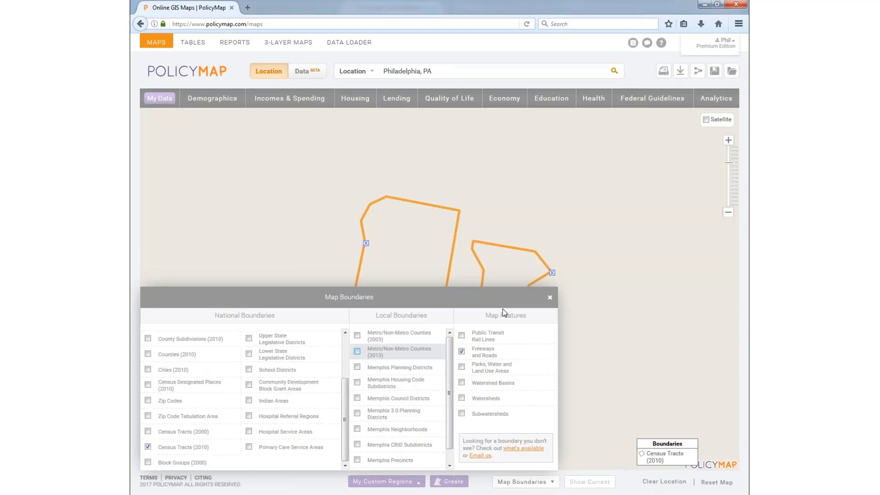
pyautogui.click(550, 298)
pyautogui.scroll(1, 389, 224)
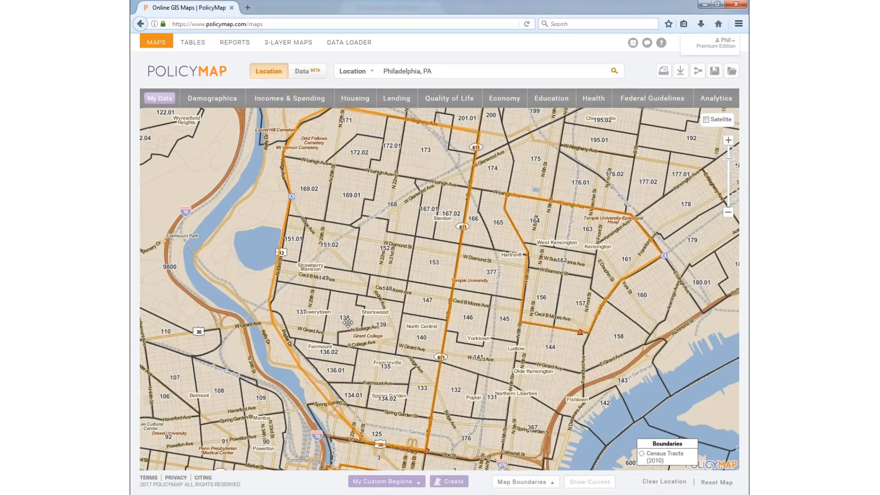
pyautogui.moveTo(344, 259); pyautogui.dragTo(342, 311)
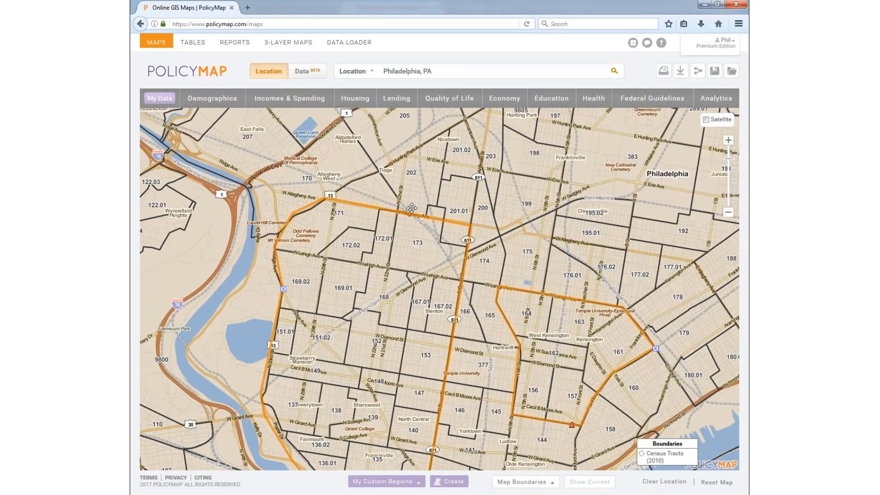
# Step: Inspect geography details for tracts in the region, including tract 201.01
pyautogui.click(361, 190)
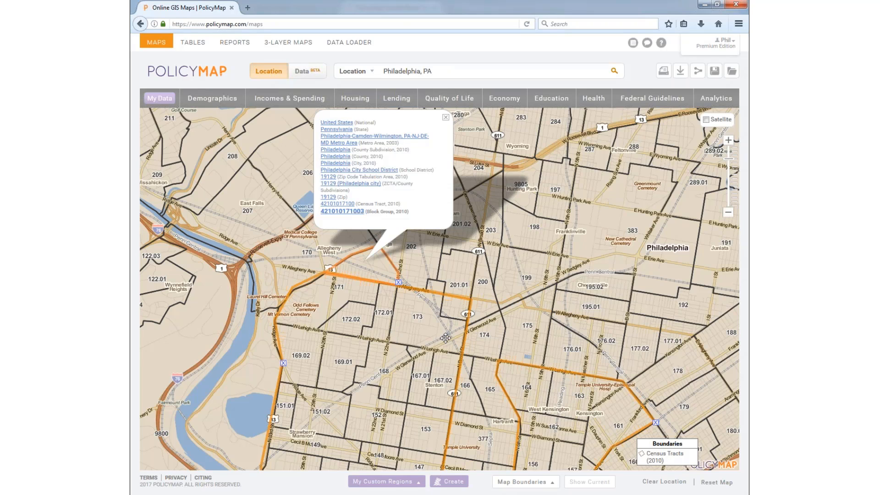
pyautogui.click(450, 278)
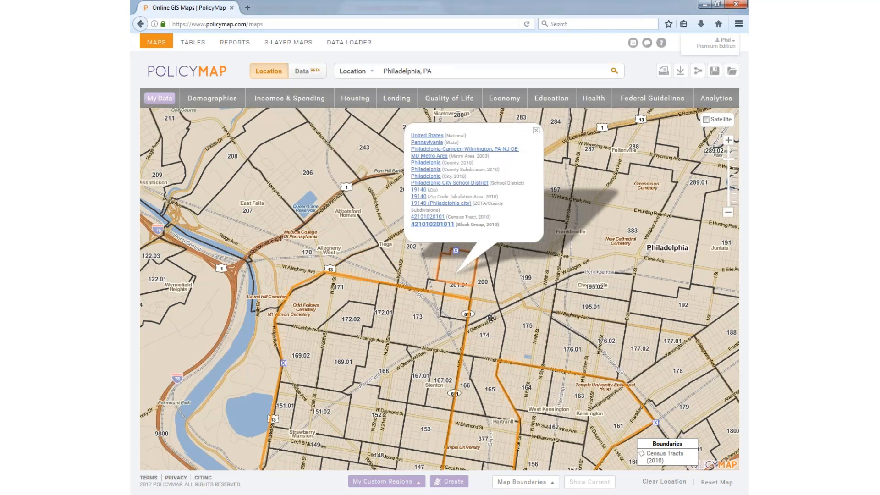
pyautogui.click(459, 313)
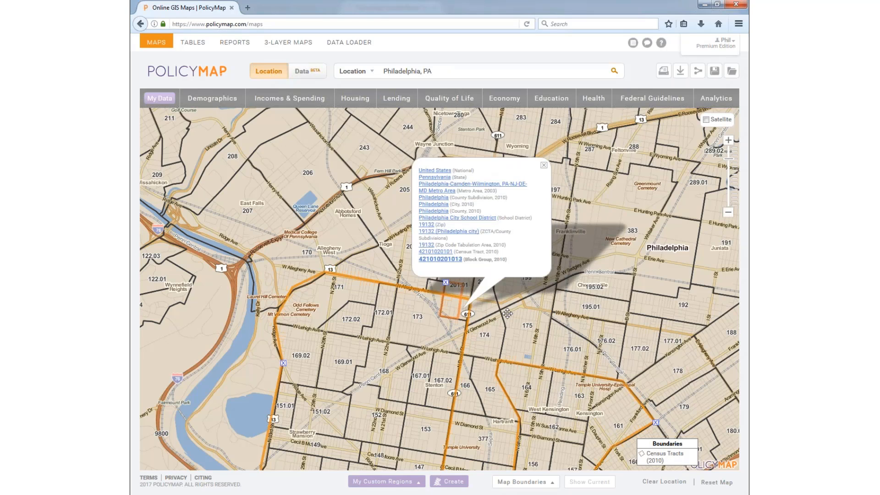
pyautogui.click(544, 166)
pyautogui.moveTo(494, 243); pyautogui.dragTo(485, 201)
pyautogui.moveTo(486, 264); pyautogui.dragTo(501, 208)
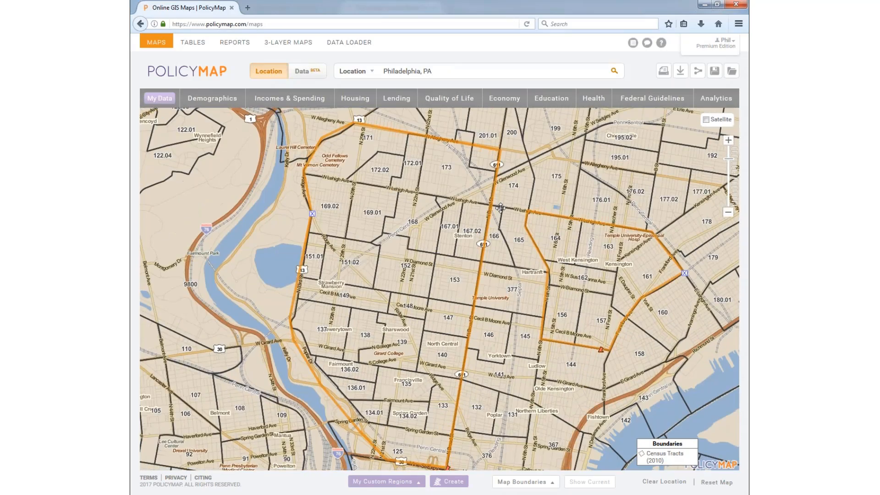
pyautogui.scroll(-1, 494, 289)
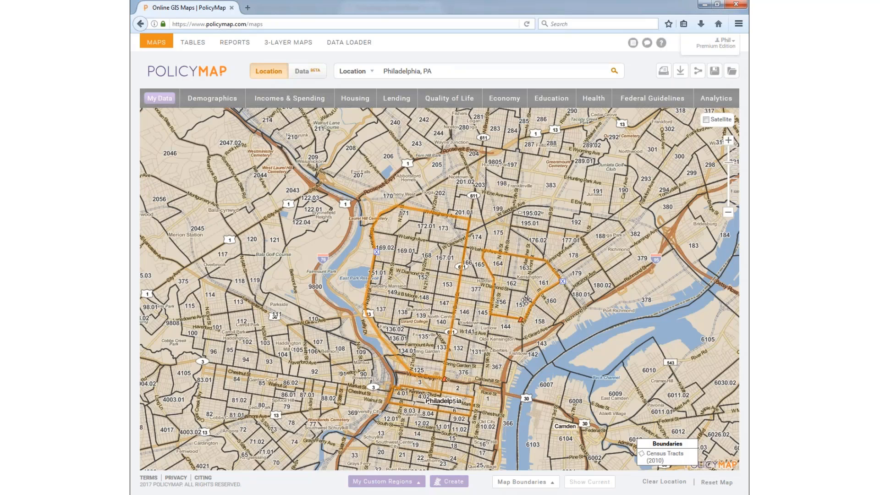
pyautogui.click(693, 444)
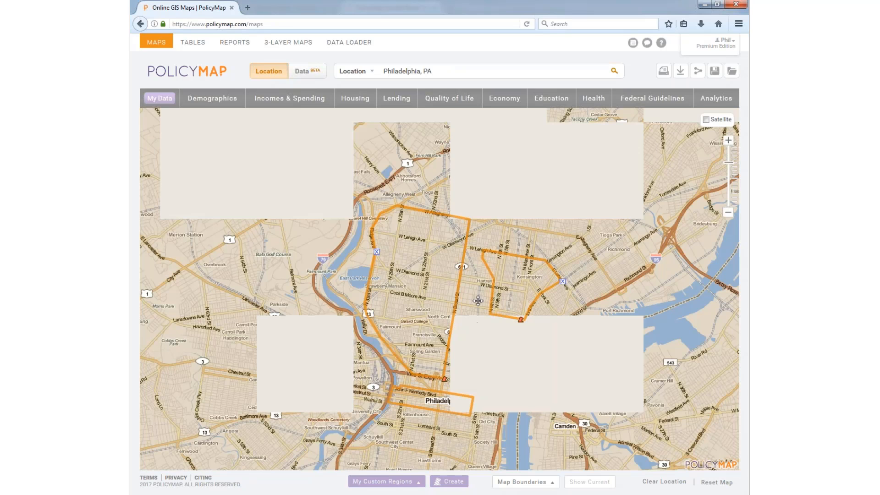
pyautogui.moveTo(422, 261); pyautogui.dragTo(390, 260)
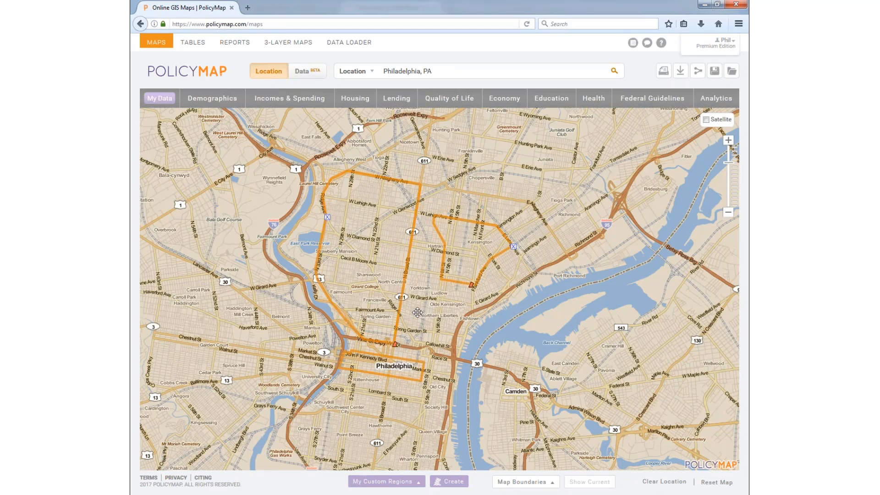
pyautogui.click(449, 482)
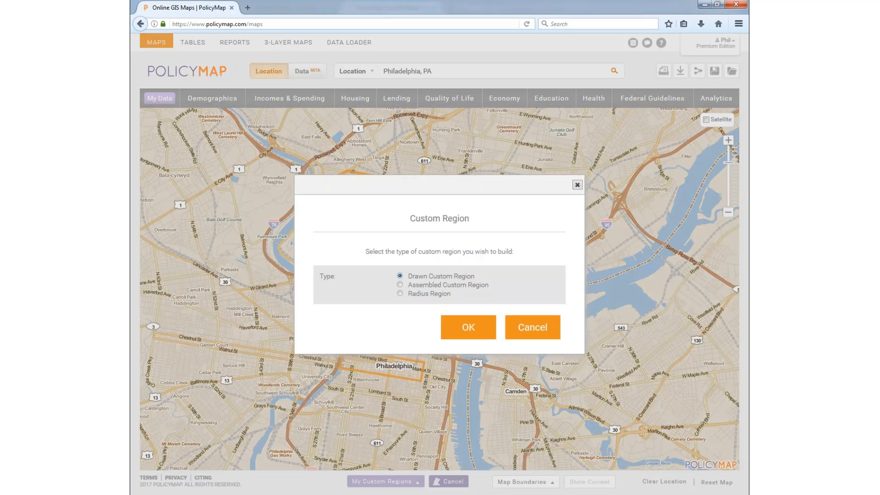
pyautogui.click(524, 330)
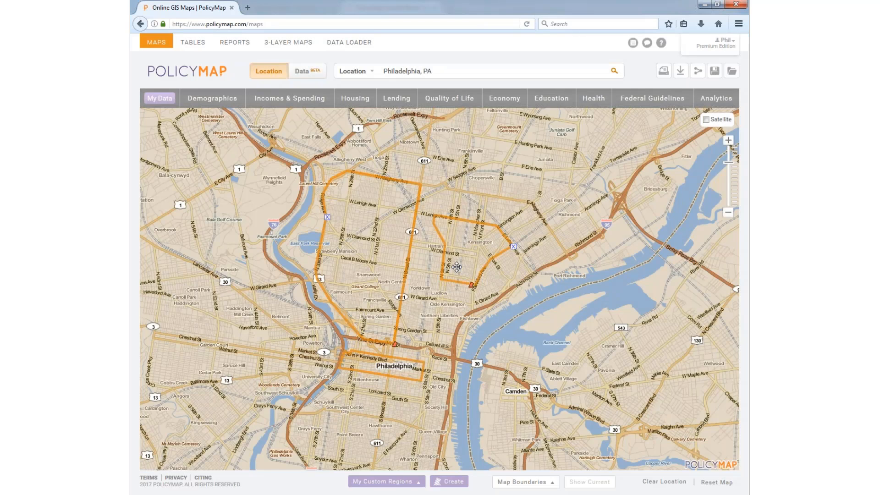
# Step: Zoom the map to the Fairmount region from My Custom Regions and start sharing Philly
pyautogui.click(383, 483)
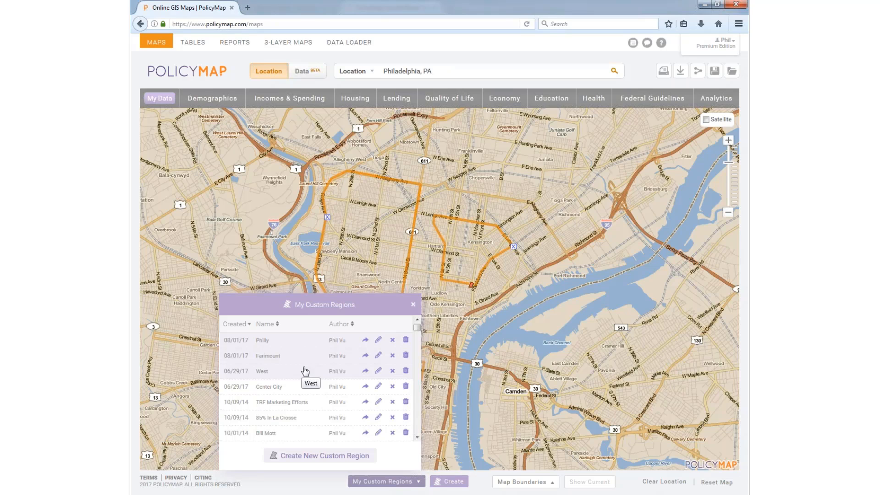
pyautogui.click(412, 305)
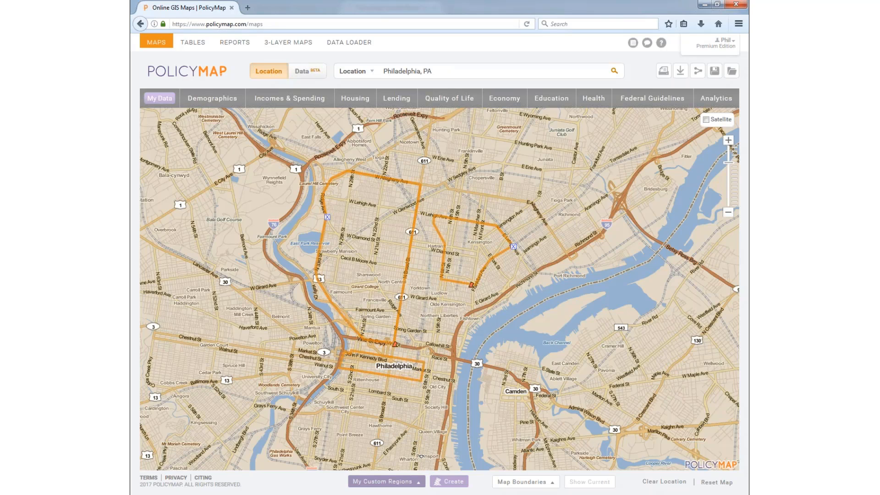
pyautogui.click(383, 482)
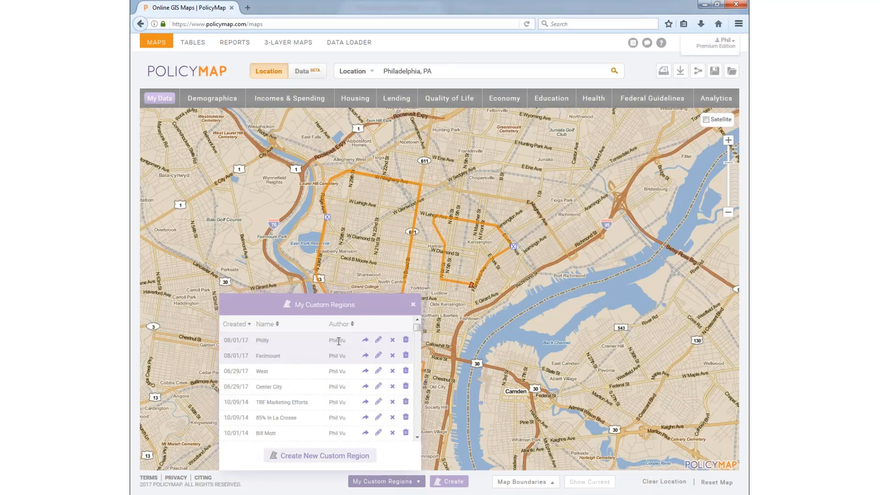
pyautogui.click(268, 355)
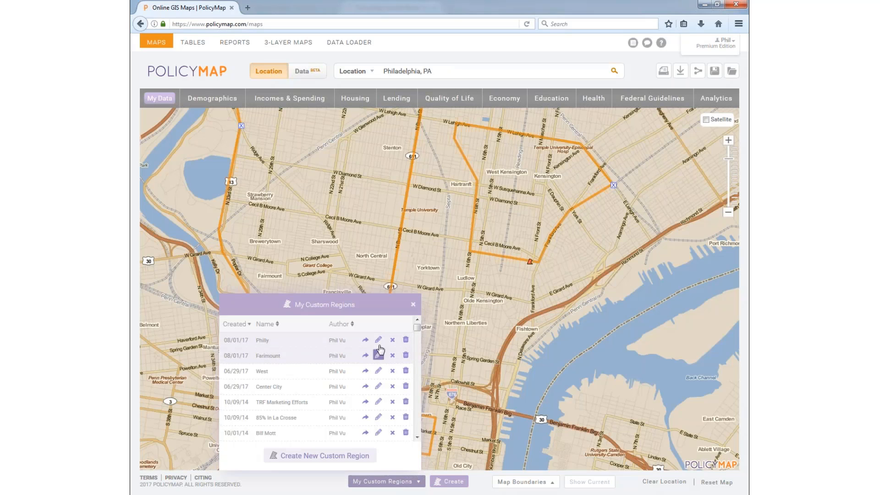
pyautogui.click(365, 340)
# Step: Cancel sharing Philly, close My Custom Regions, and zoom out over Philadelphia
pyautogui.click(411, 278)
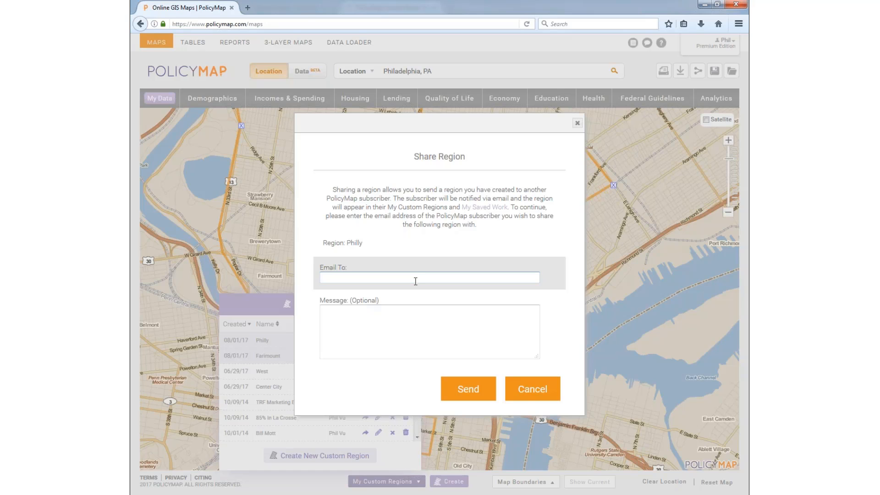
pyautogui.click(527, 389)
pyautogui.scroll(-10, 292, 400)
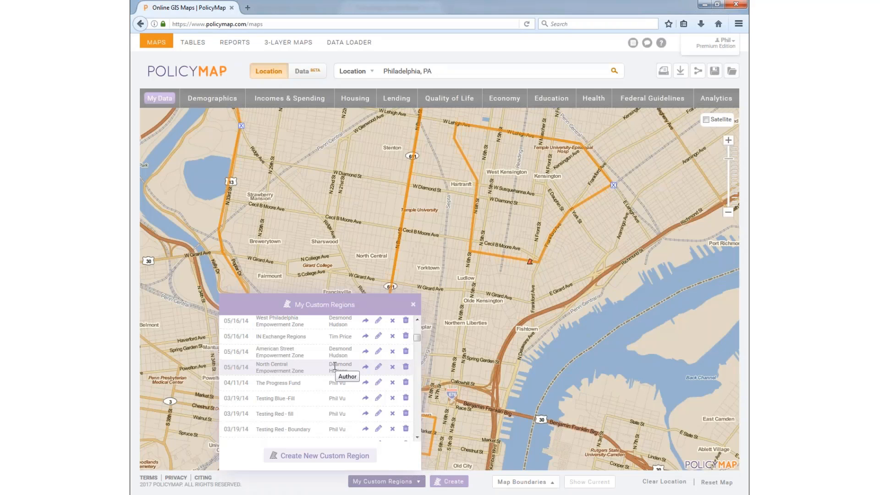
pyautogui.scroll(3, 336, 360)
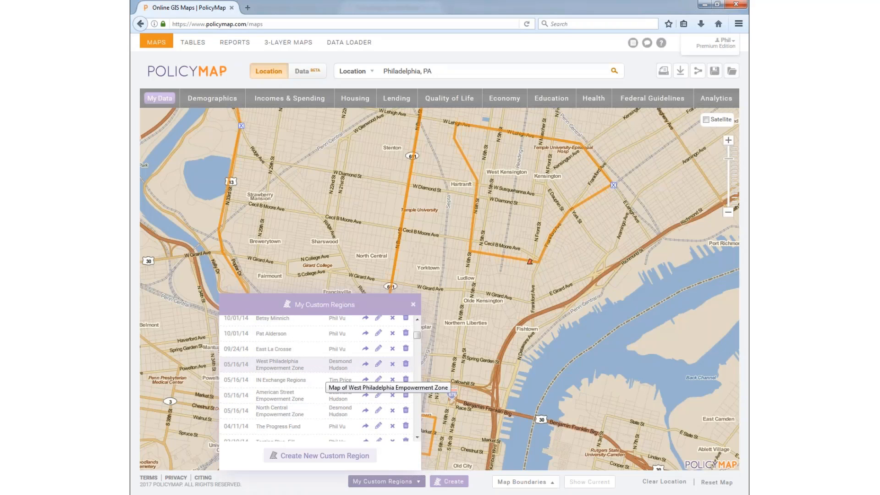
pyautogui.scroll(3, 336, 365)
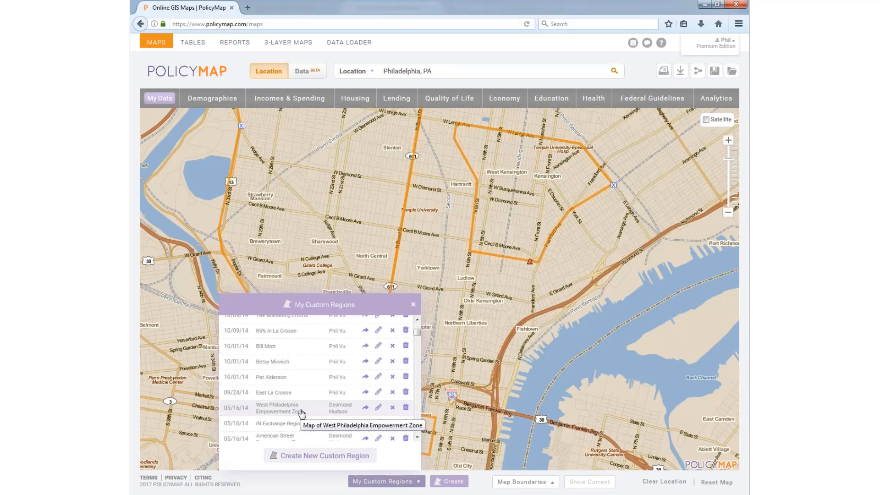
pyautogui.scroll(-2, 300, 408)
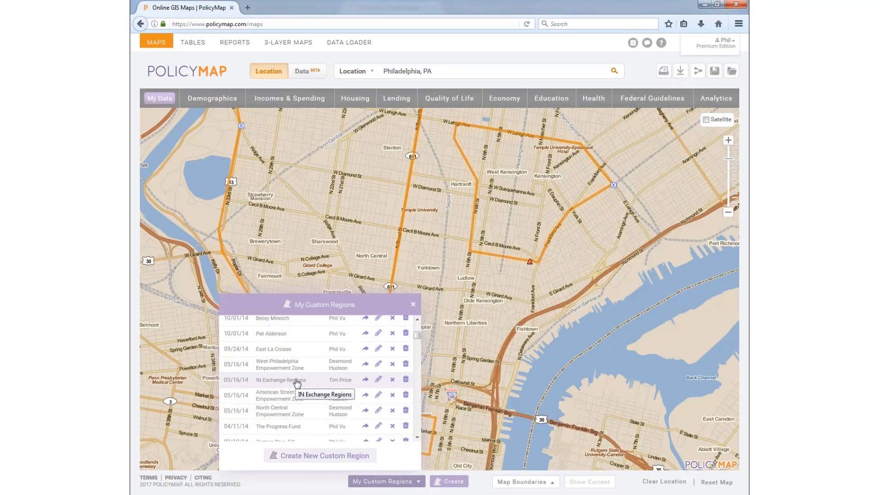
pyautogui.click(415, 308)
pyautogui.scroll(-1, 421, 339)
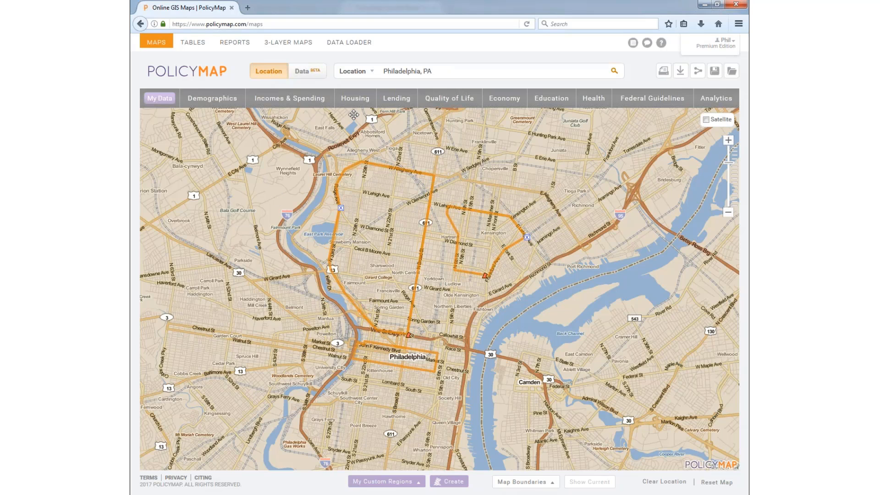
# Step: Map median piggyback purchase loan amounts from the lending data
pyautogui.click(397, 99)
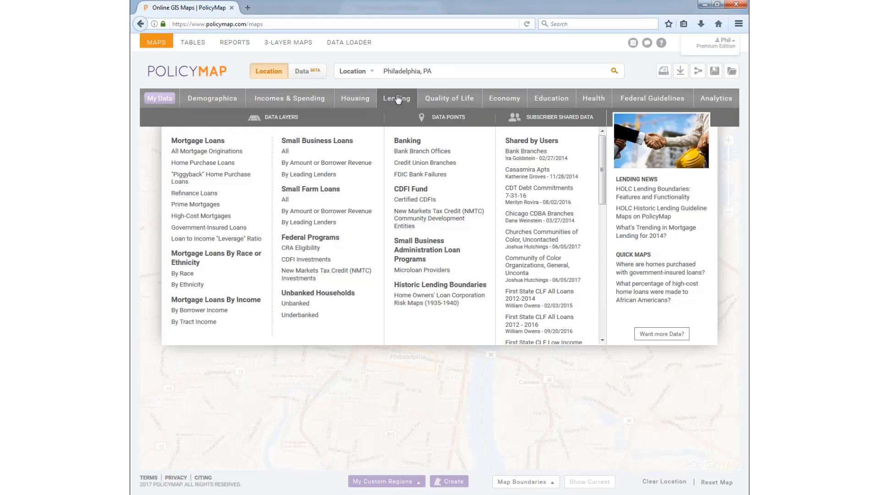
pyautogui.moveTo(220, 152)
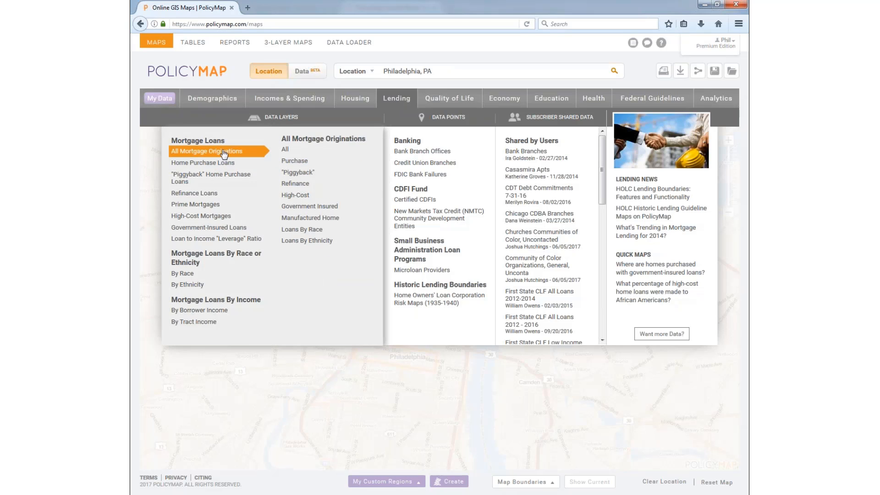
pyautogui.click(296, 177)
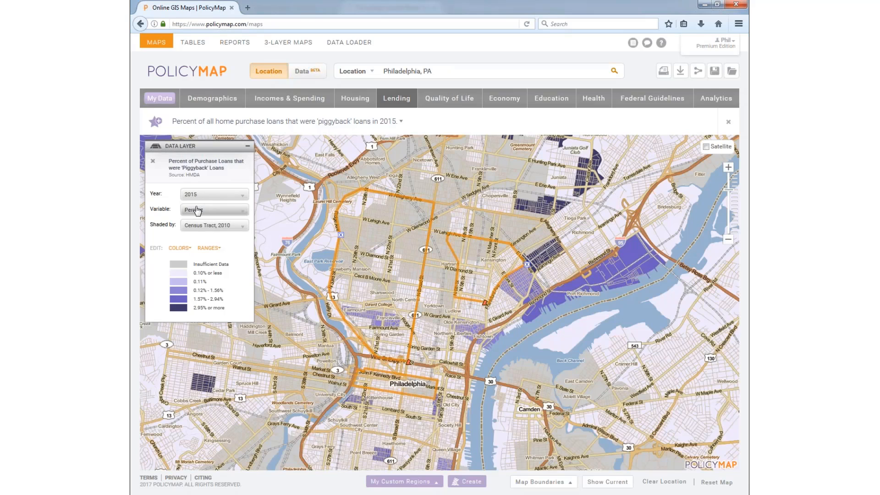
pyautogui.click(197, 210)
pyautogui.click(208, 236)
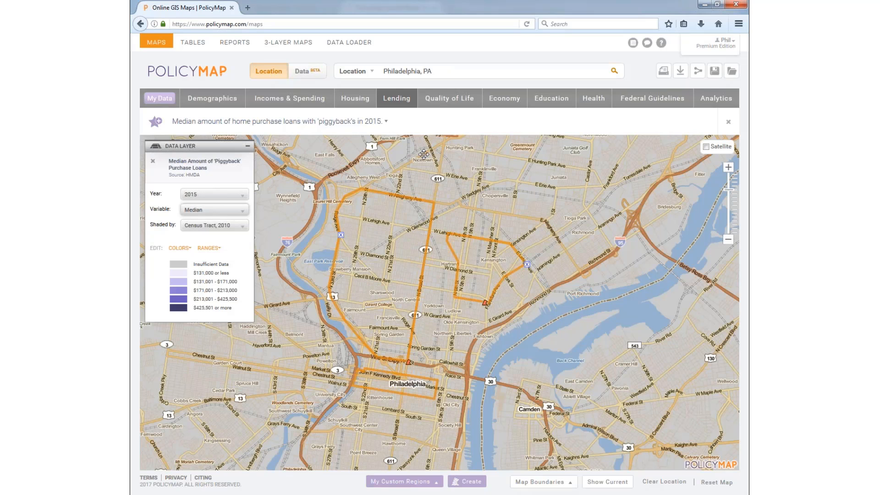
# Step: Map adult asthma, settling on estimated number of adults after trying percent of adults
pyautogui.click(591, 98)
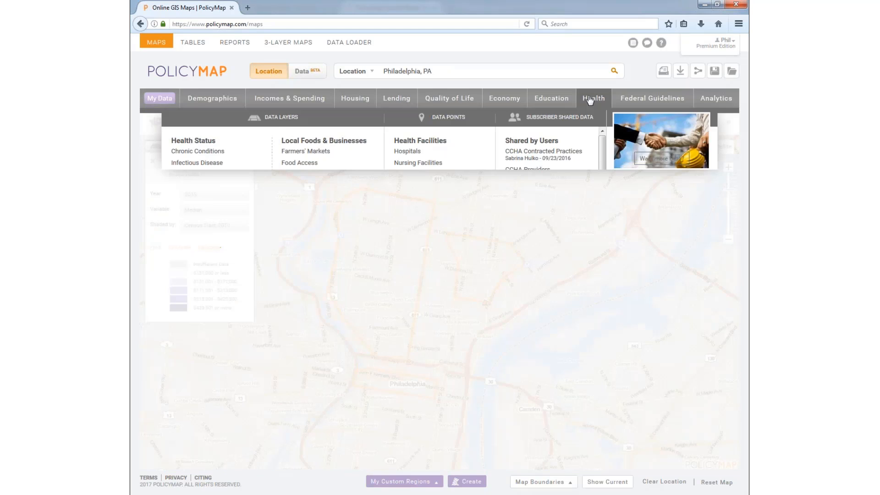
pyautogui.moveTo(214, 156)
pyautogui.click(294, 219)
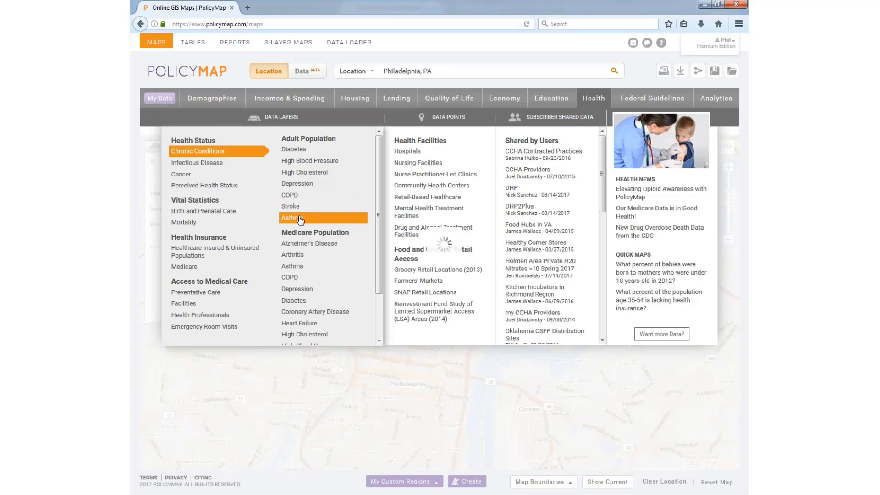
pyautogui.click(211, 209)
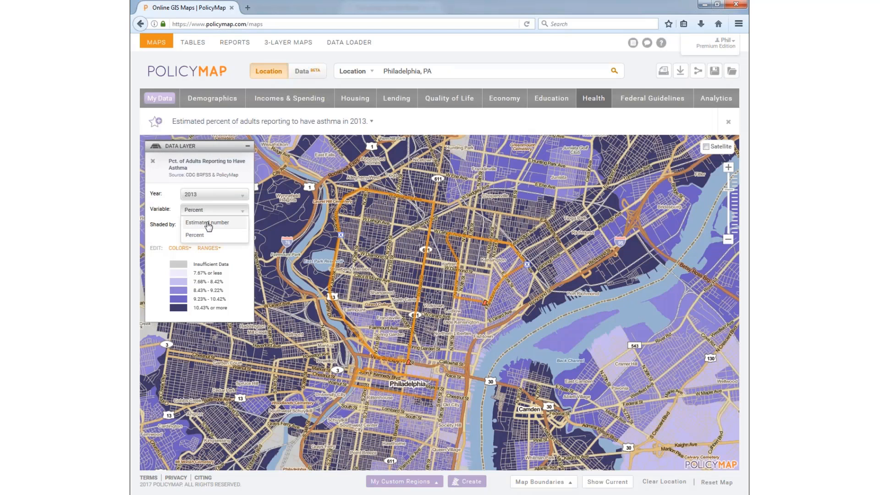
pyautogui.click(207, 227)
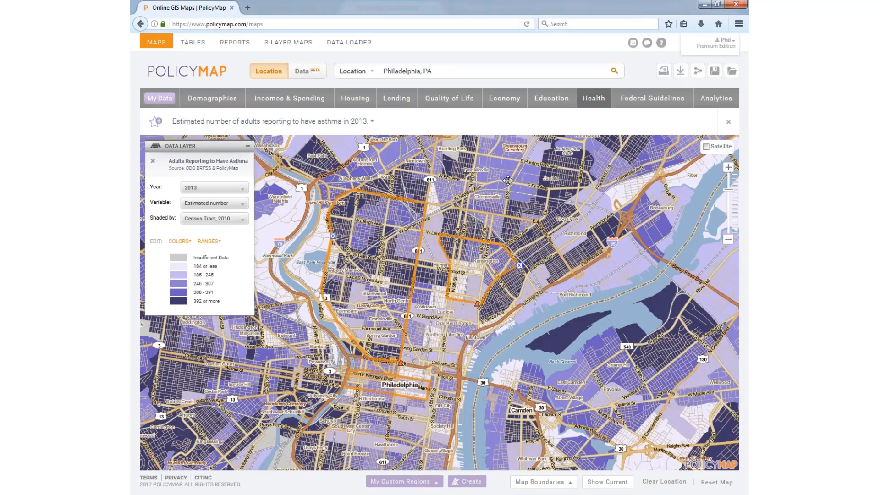
pyautogui.click(218, 208)
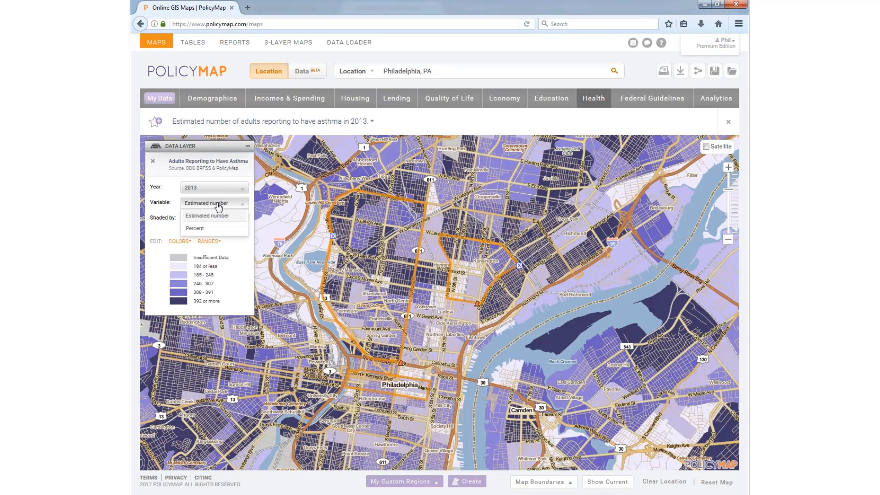
pyautogui.click(206, 218)
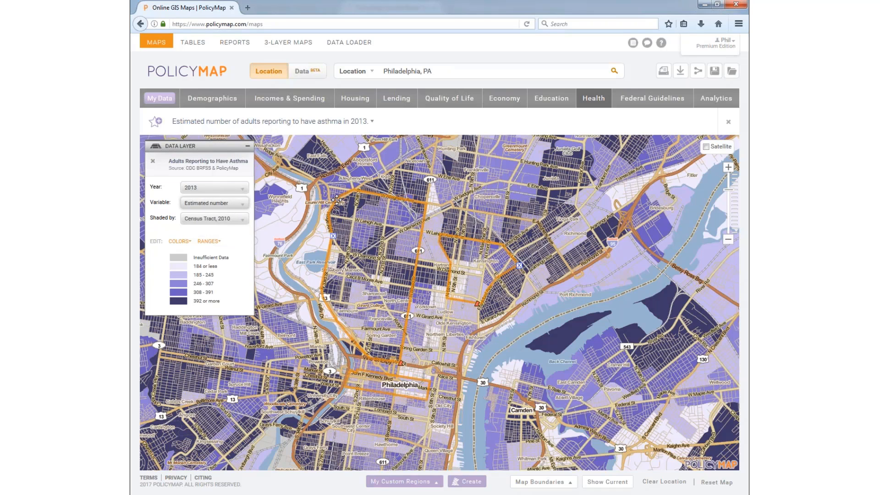
pyautogui.click(222, 204)
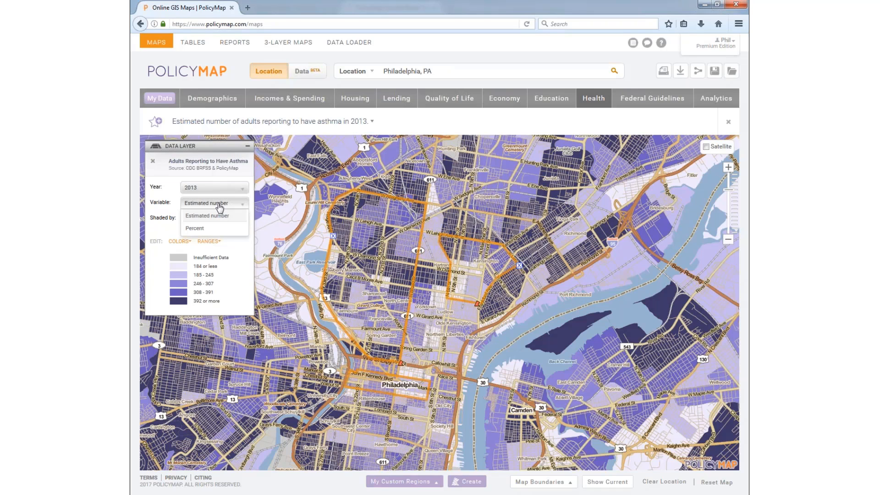
pyautogui.click(216, 228)
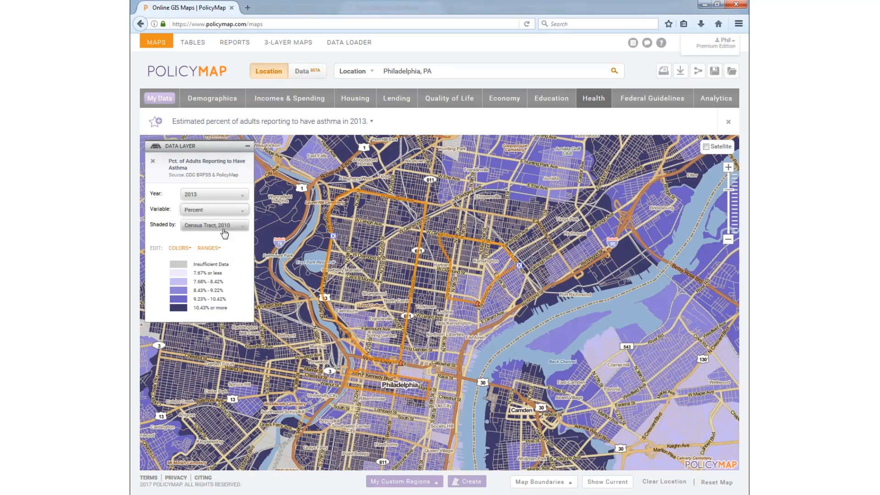
pyautogui.click(212, 211)
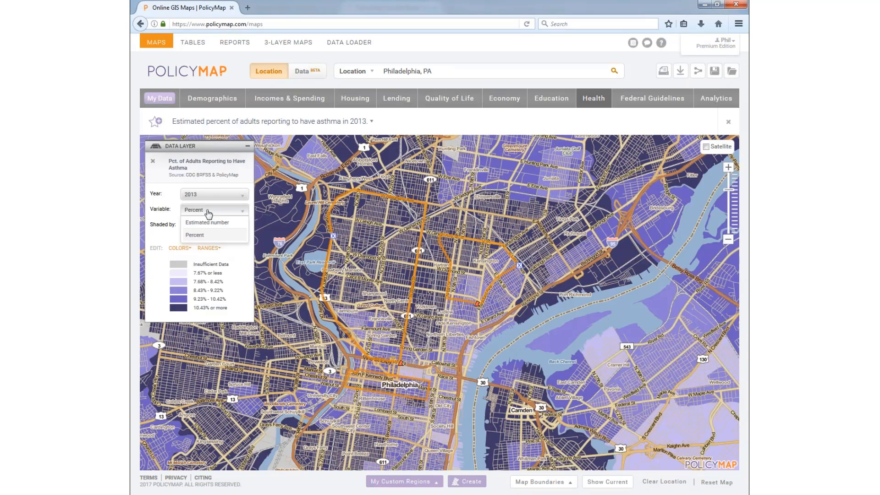
pyautogui.click(208, 223)
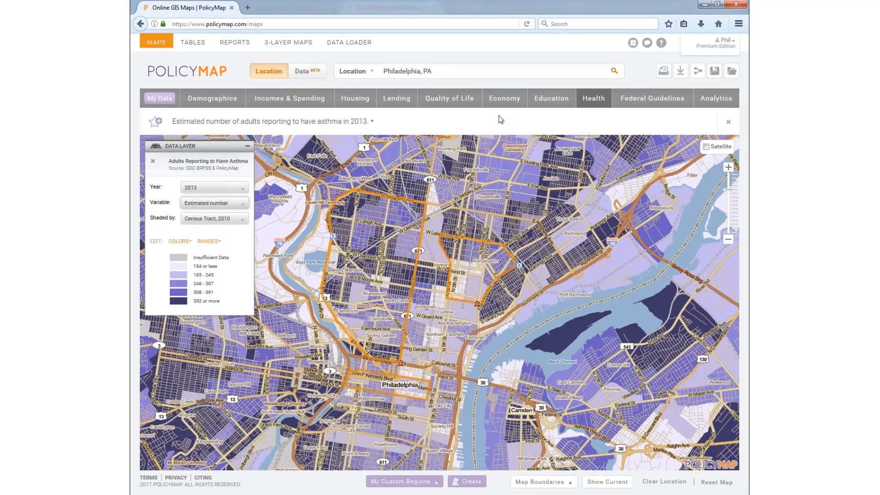
pyautogui.click(595, 104)
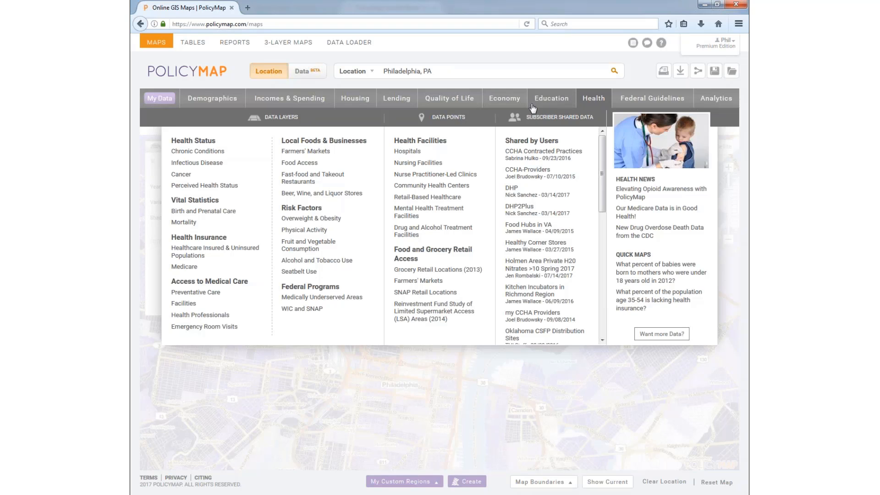
# Step: Add NCES public school enrollment points to the map after briefly trying Hospitals
pyautogui.click(407, 151)
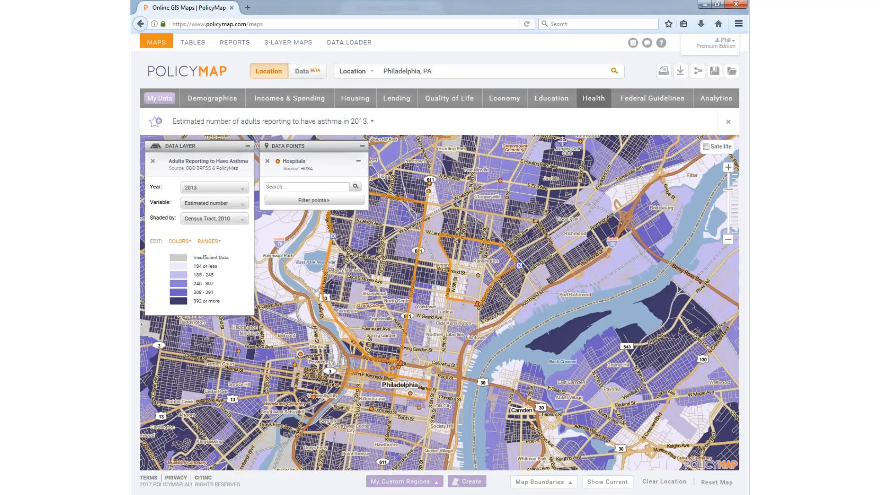
pyautogui.click(267, 161)
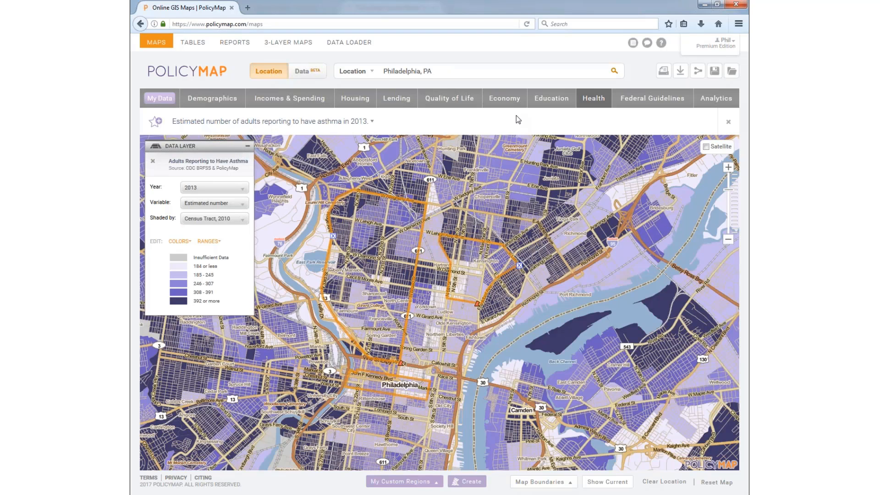
pyautogui.click(547, 105)
pyautogui.moveTo(437, 164)
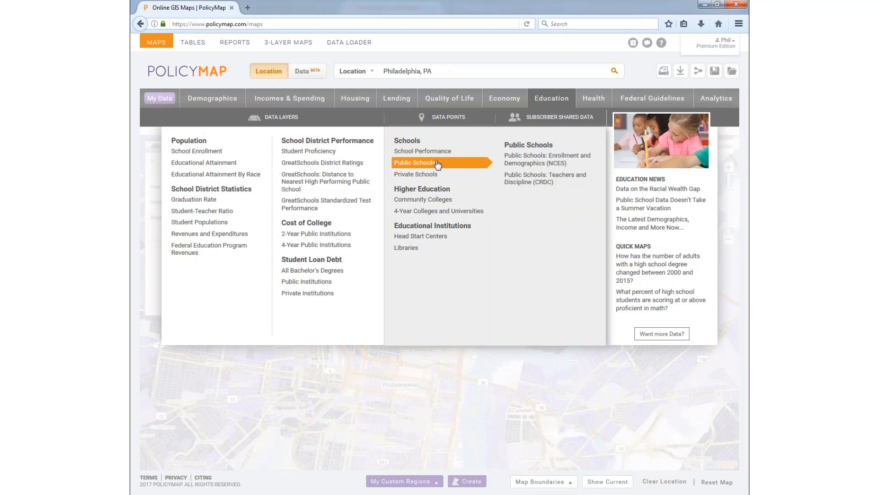
pyautogui.click(547, 158)
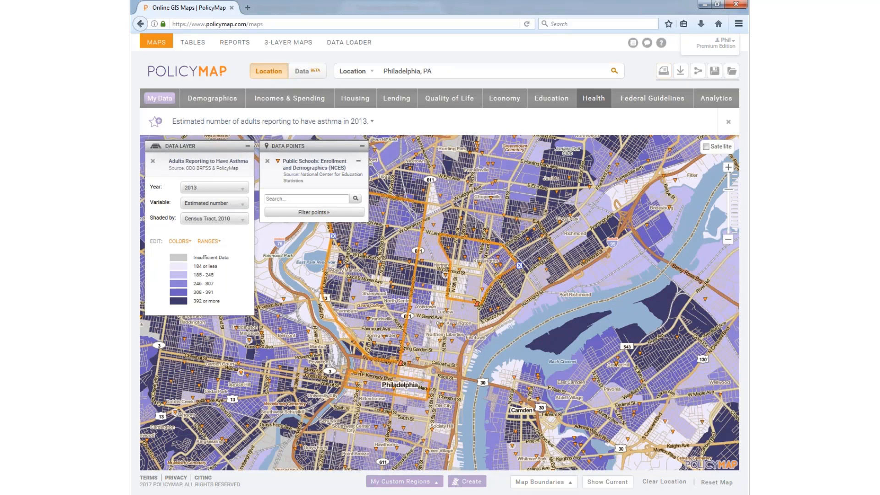
pyautogui.click(682, 71)
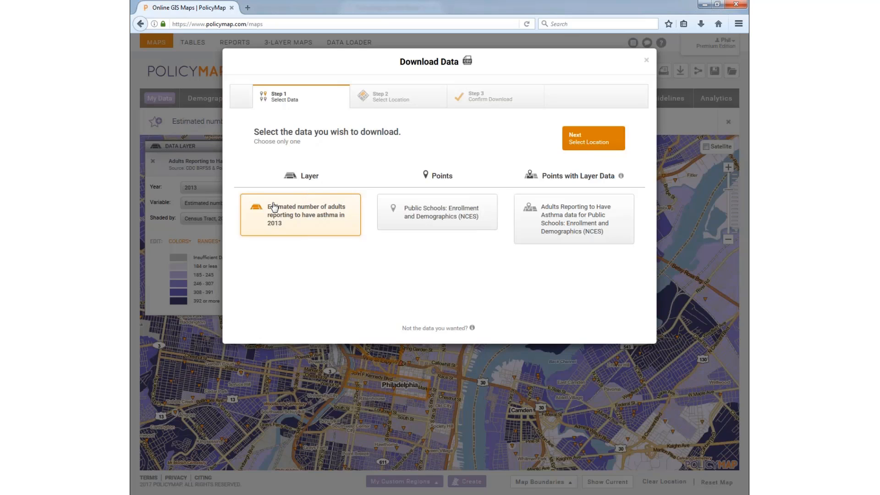
# Step: Download 2013 adult asthma estimates for Philadelphia, PA county by census tract as CSV
pyautogui.click(613, 141)
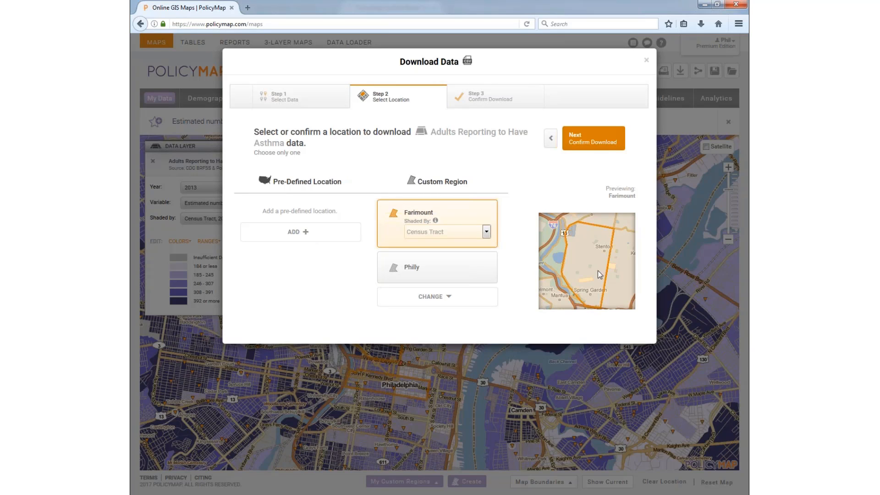
pyautogui.click(303, 232)
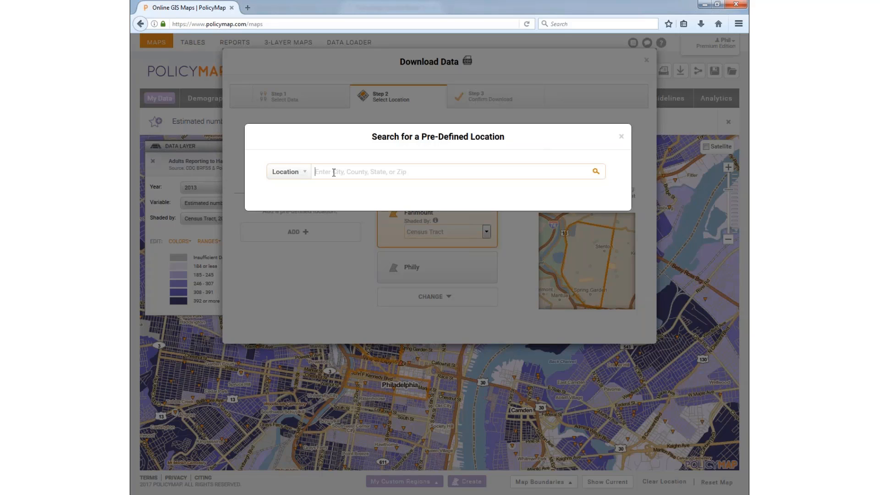
pyautogui.write('phila')
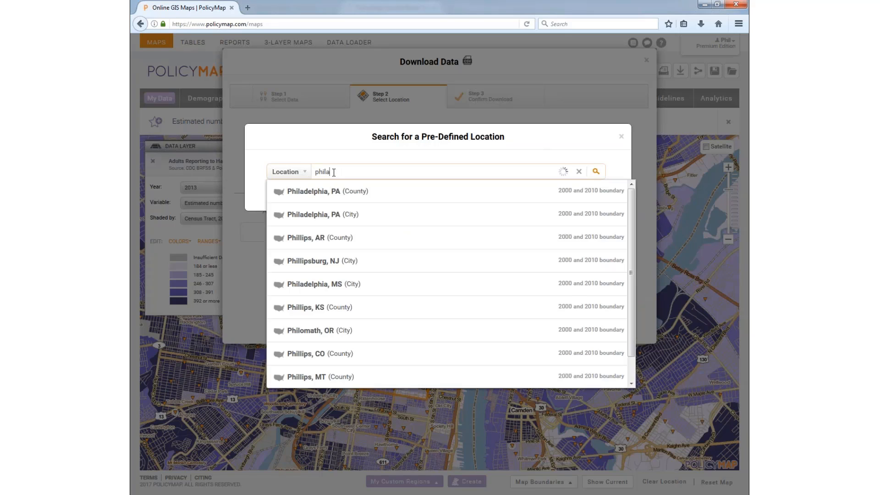
pyautogui.click(348, 194)
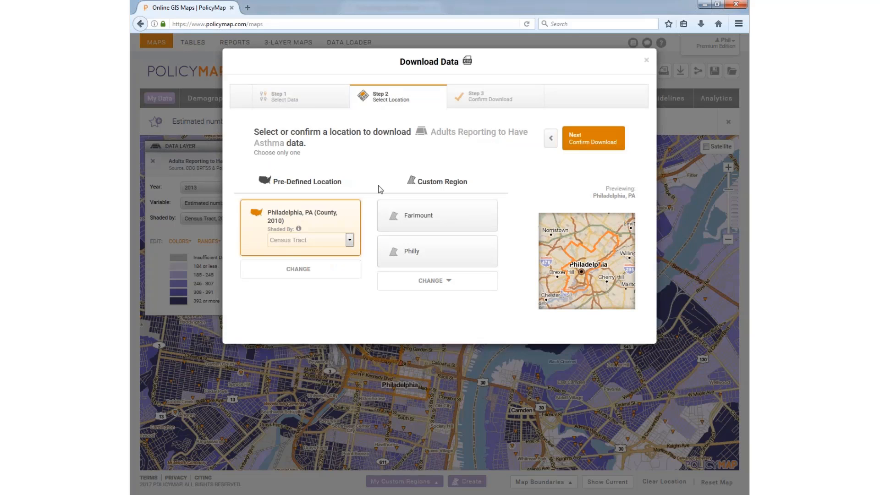
pyautogui.click(351, 243)
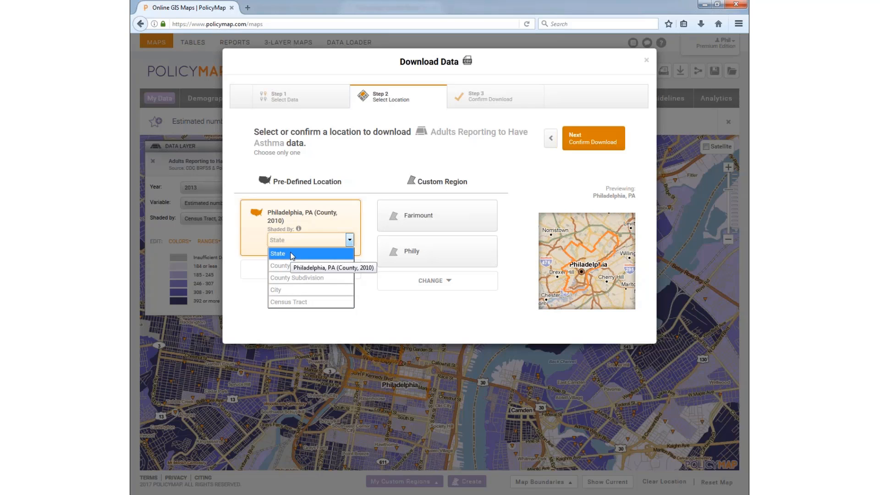
pyautogui.click(293, 302)
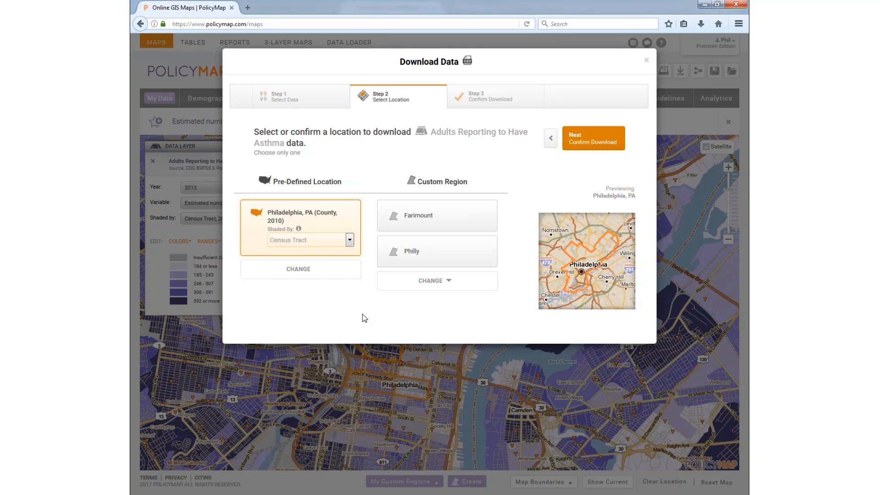
pyautogui.click(589, 140)
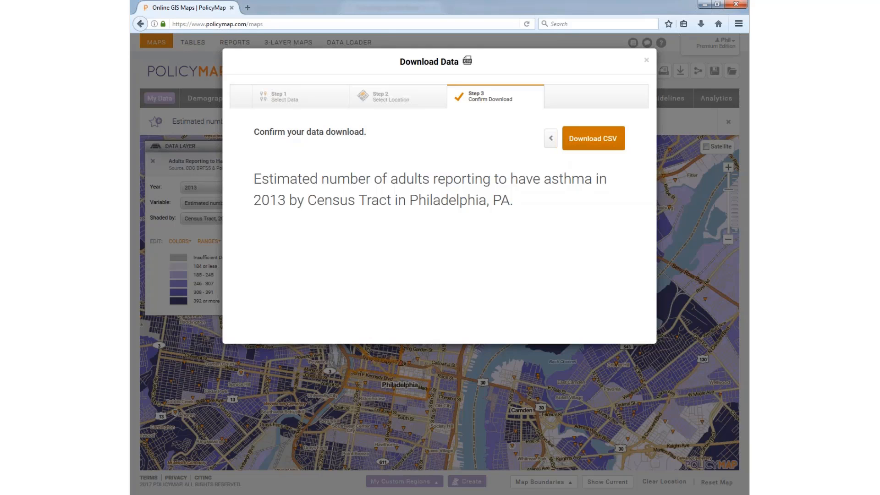
pyautogui.click(592, 140)
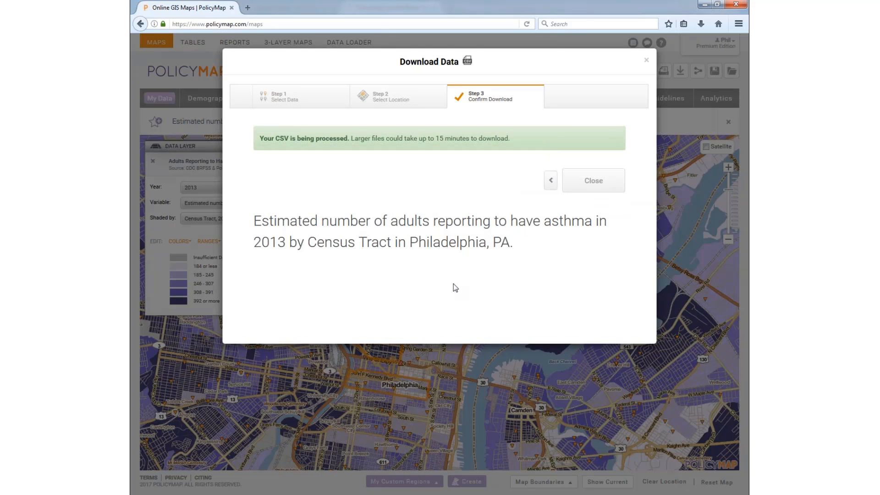
pyautogui.click(588, 186)
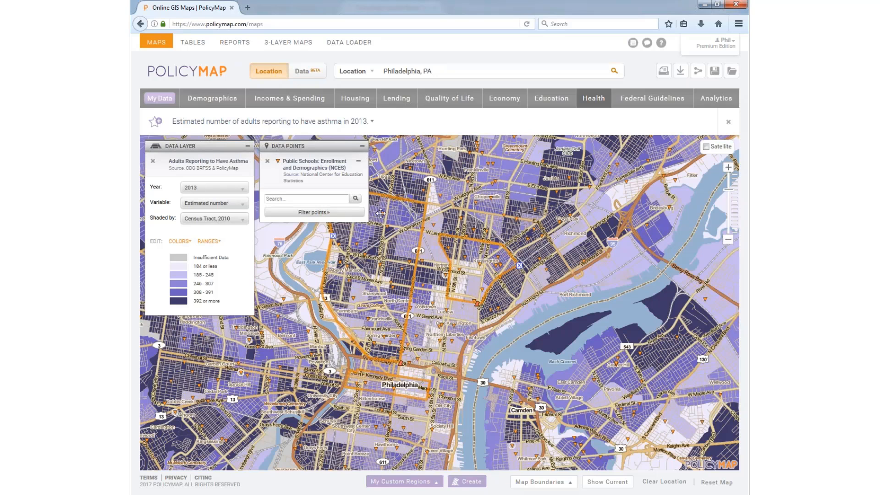
# Step: Download public school points for the Farimount region as CSV and open it in Excel
pyautogui.click(679, 73)
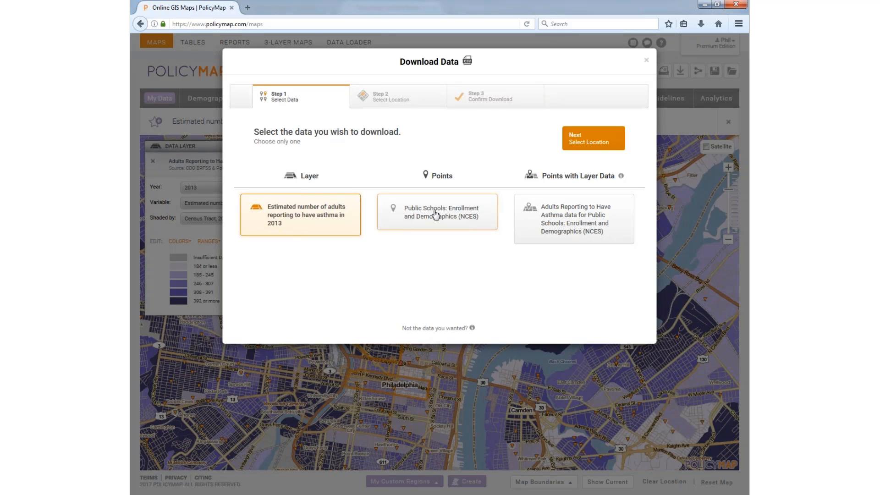
pyautogui.click(436, 215)
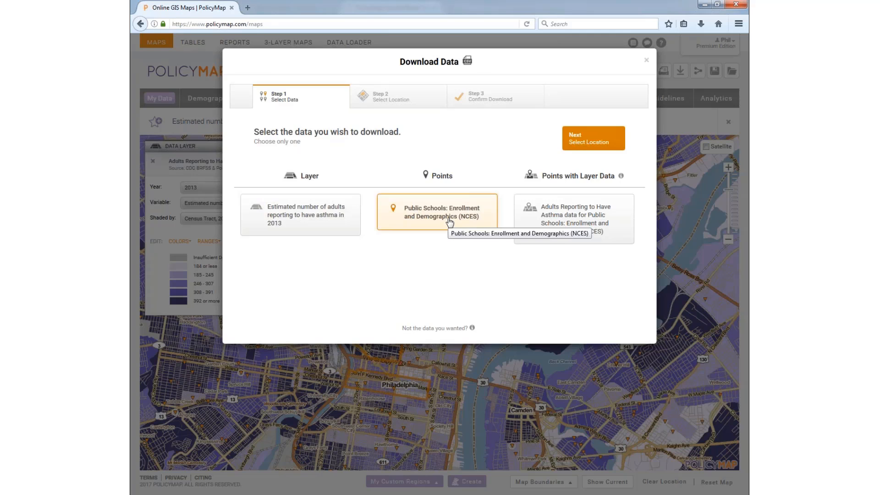
pyautogui.click(591, 139)
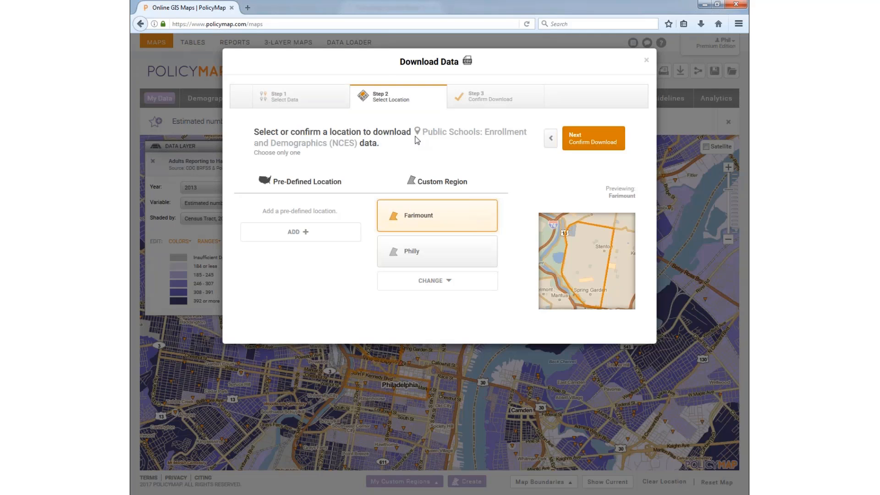
pyautogui.click(325, 234)
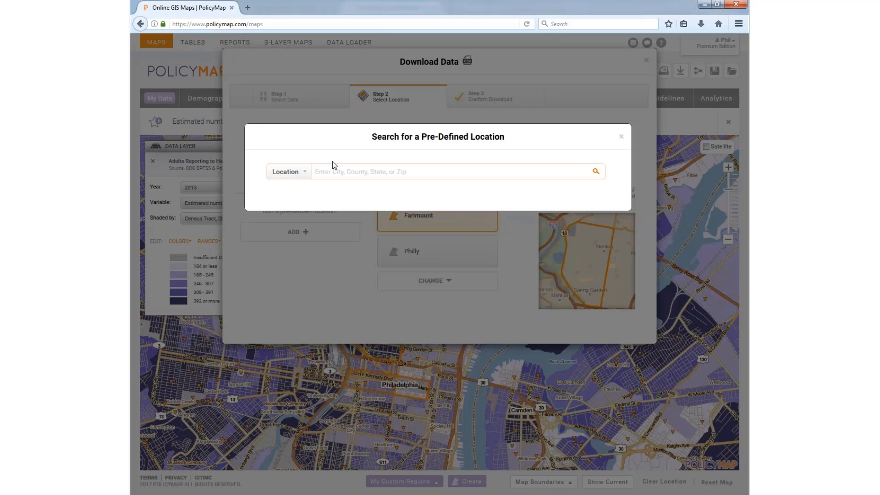
pyautogui.click(622, 136)
pyautogui.click(425, 253)
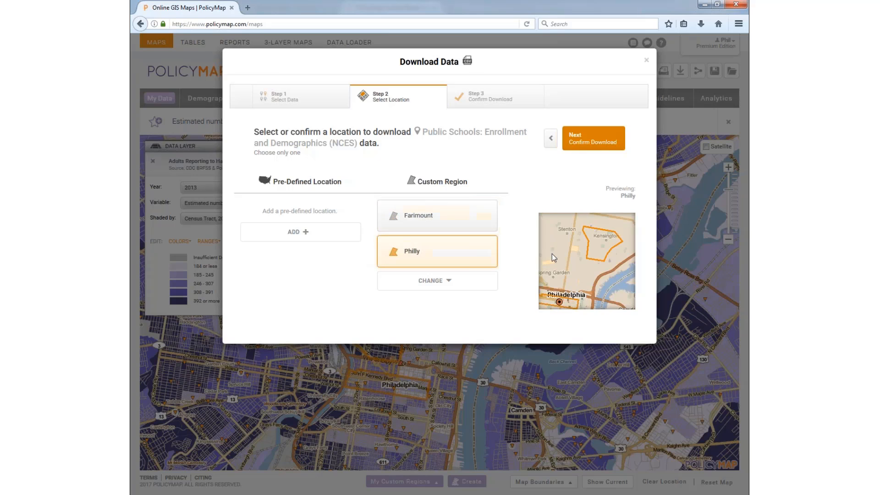
pyautogui.click(427, 225)
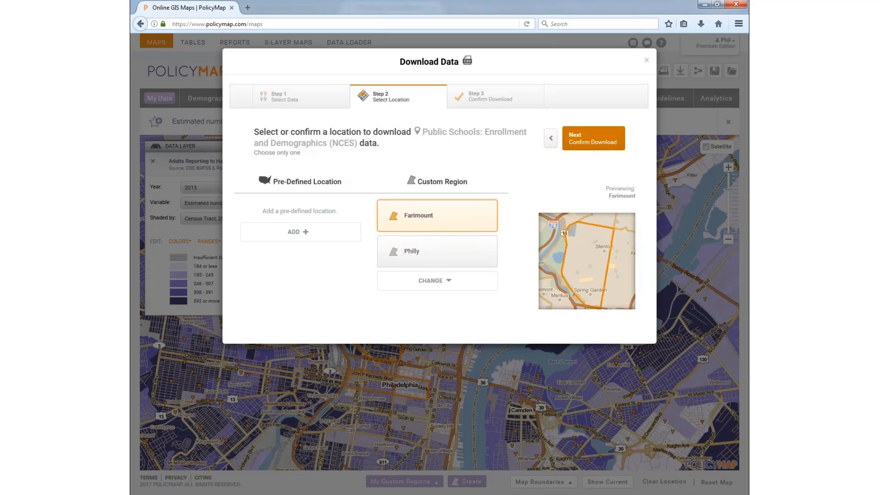
pyautogui.click(578, 140)
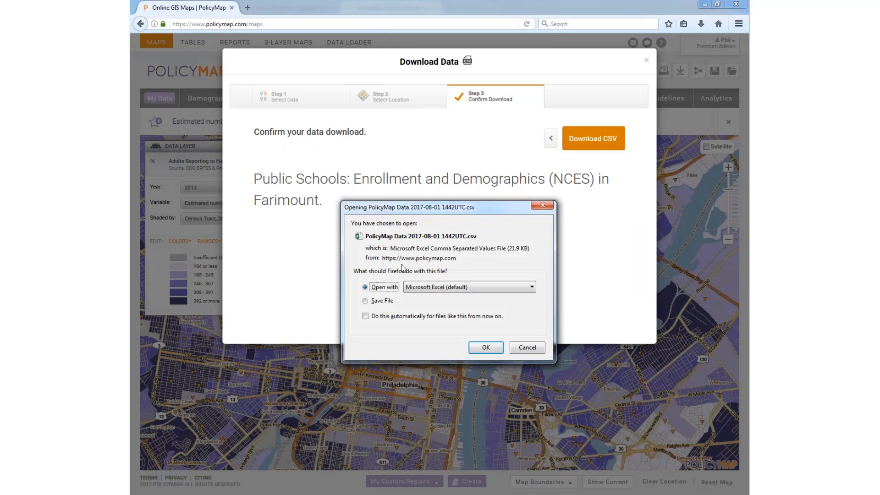
pyautogui.click(484, 347)
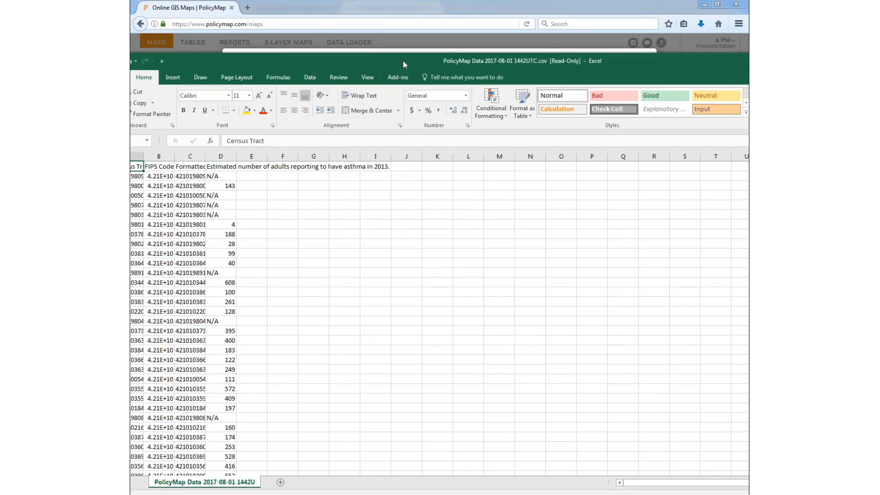
# Step: Maximize the spreadsheet and autofit columns A through C to show full values
pyautogui.doubleClick(403, 60)
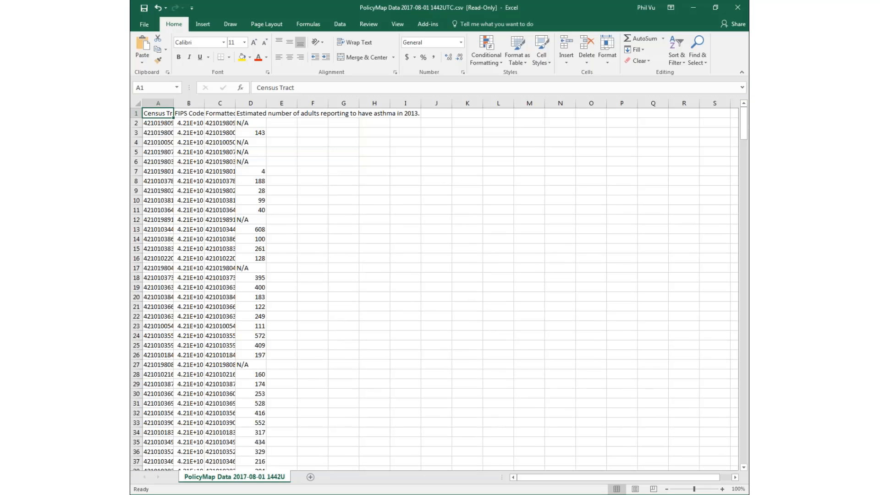
pyautogui.doubleClick(205, 102)
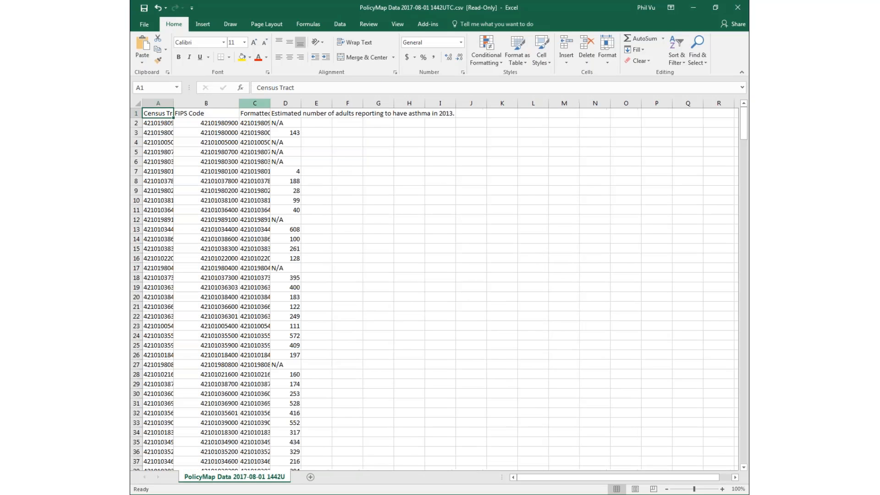
pyautogui.doubleClick(270, 102)
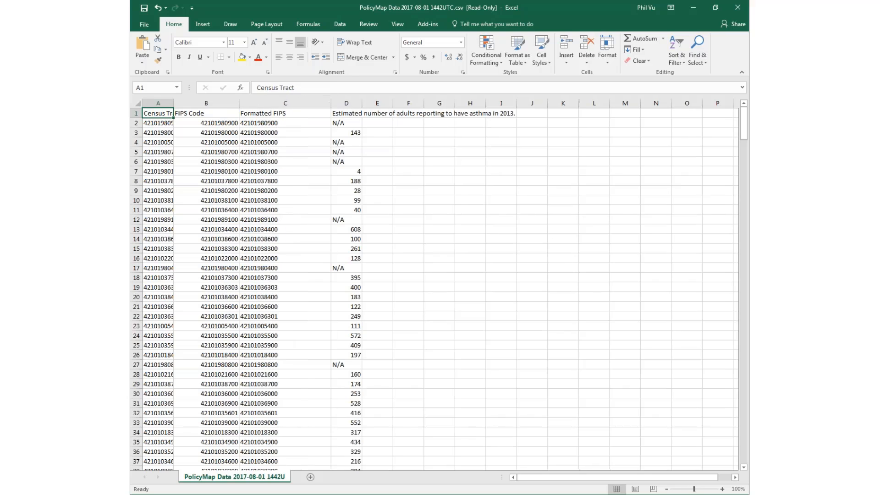
pyautogui.doubleClick(173, 102)
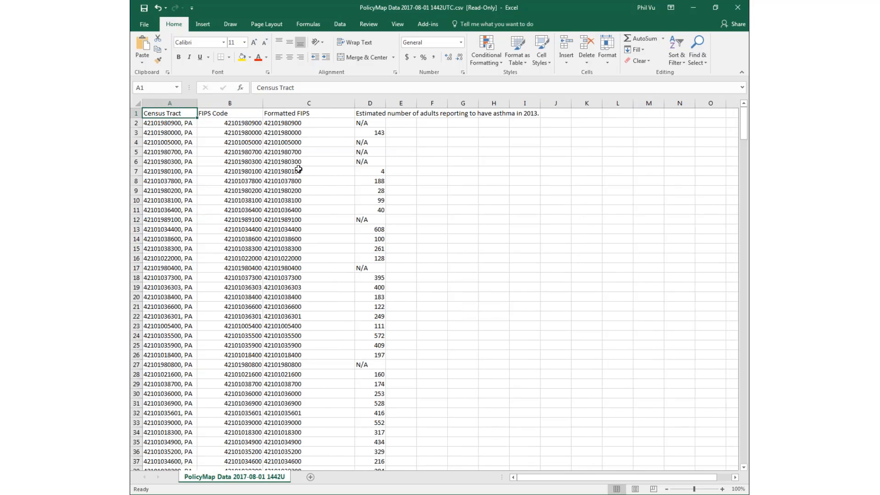
# Step: Delete the FIPS Code and Formatted FIPS columns and review the tract asthma values
pyautogui.moveTo(257, 103); pyautogui.dragTo(293, 101)
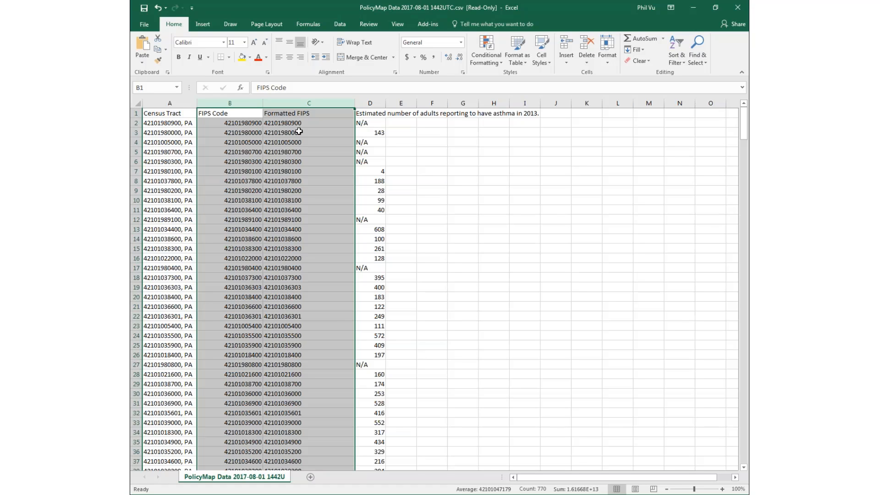
pyautogui.rightClick(252, 106)
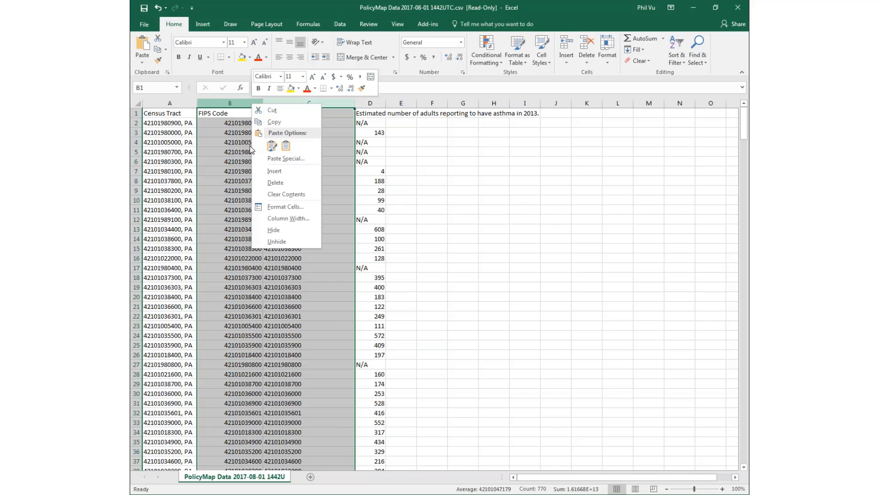
pyautogui.click(275, 183)
pyautogui.moveTo(228, 108); pyautogui.dragTo(252, 108)
pyautogui.click(164, 123)
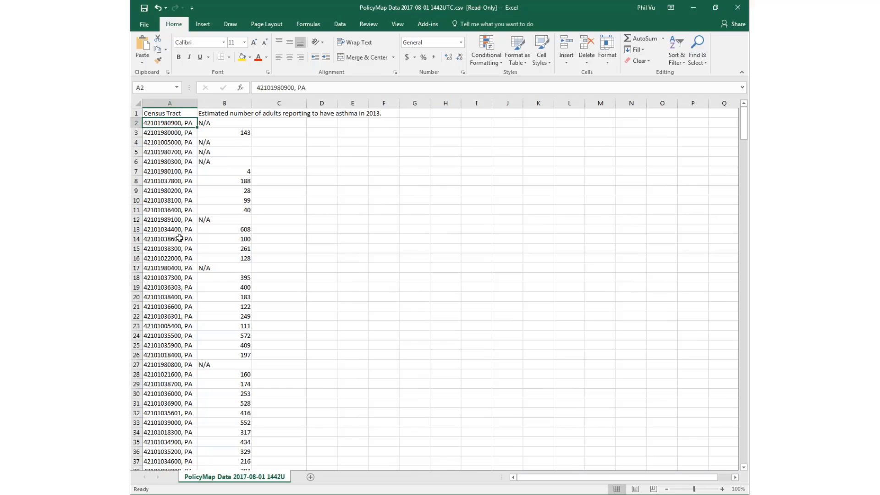
pyautogui.click(236, 122)
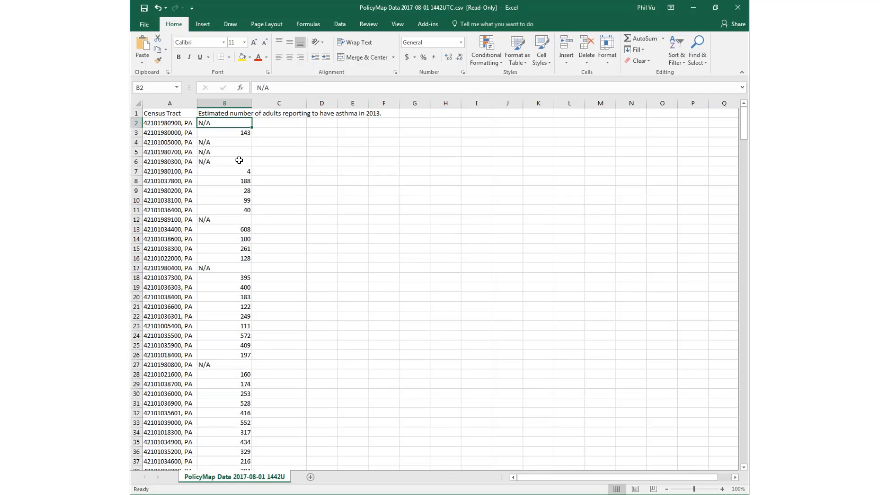
pyautogui.scroll(-13, 229, 225)
pyautogui.scroll(-20, 229, 225)
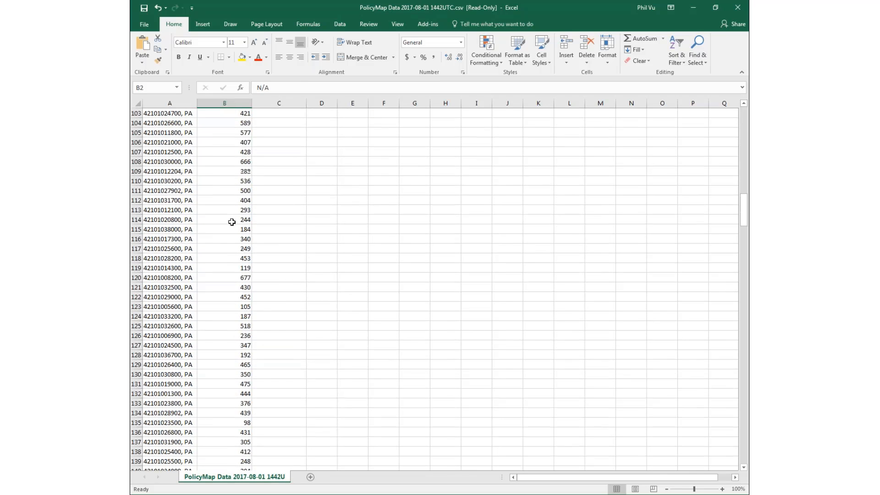
# Step: Close the asthma spreadsheet and the Download Data dialog, then open the downloaded Farimount schools CSV
pyautogui.click(737, 7)
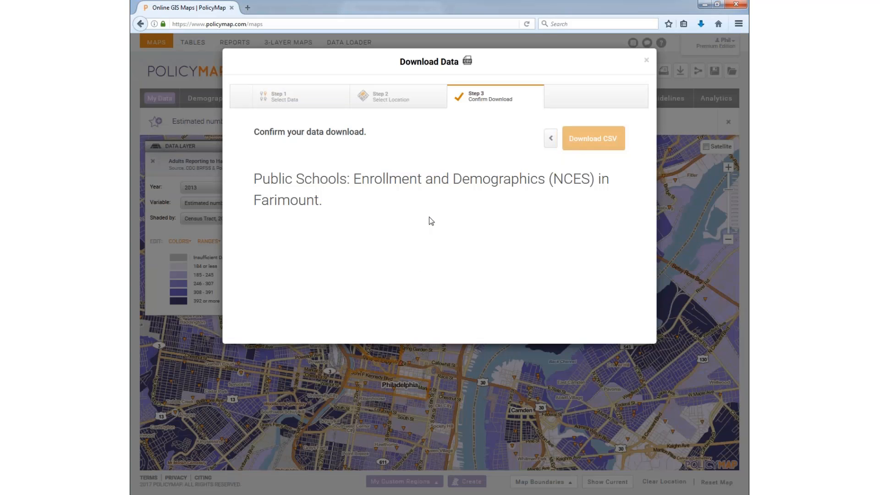
pyautogui.click(598, 181)
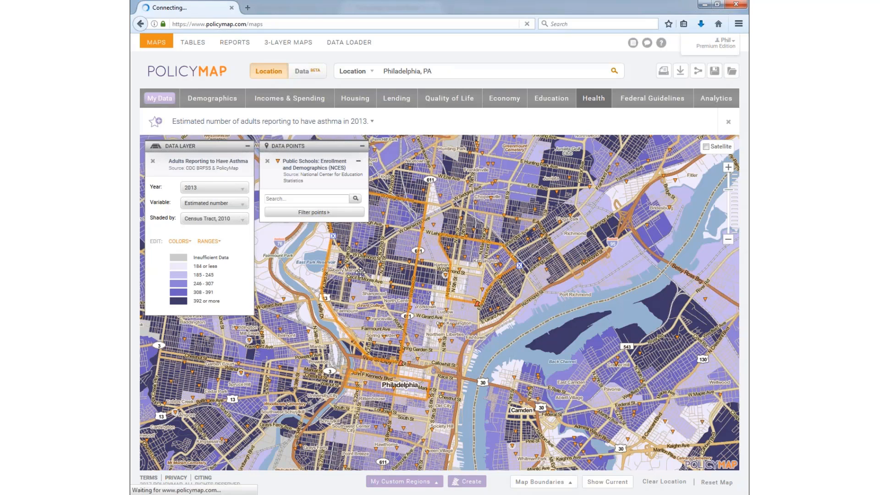
pyautogui.click(485, 348)
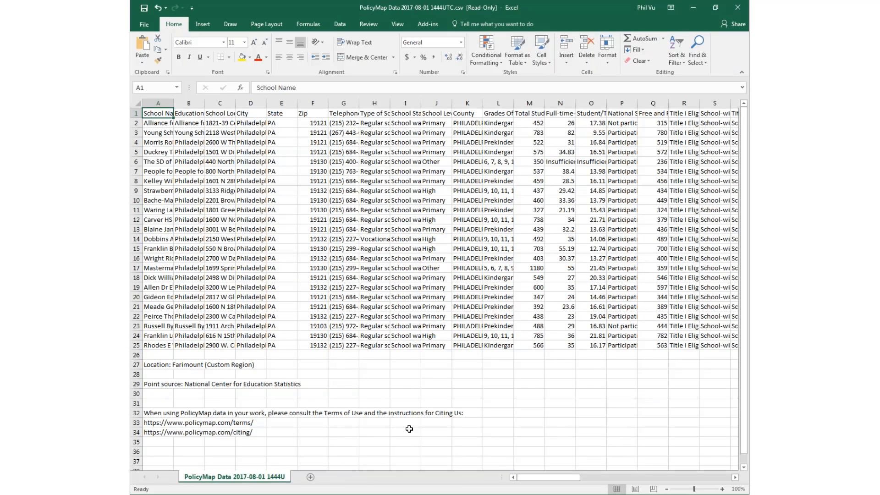
# Step: Scroll across the 24-school Farimount table's columns in Excel, then close the spreadsheet
pyautogui.moveTo(546, 481); pyautogui.dragTo(515, 479)
pyautogui.click(735, 8)
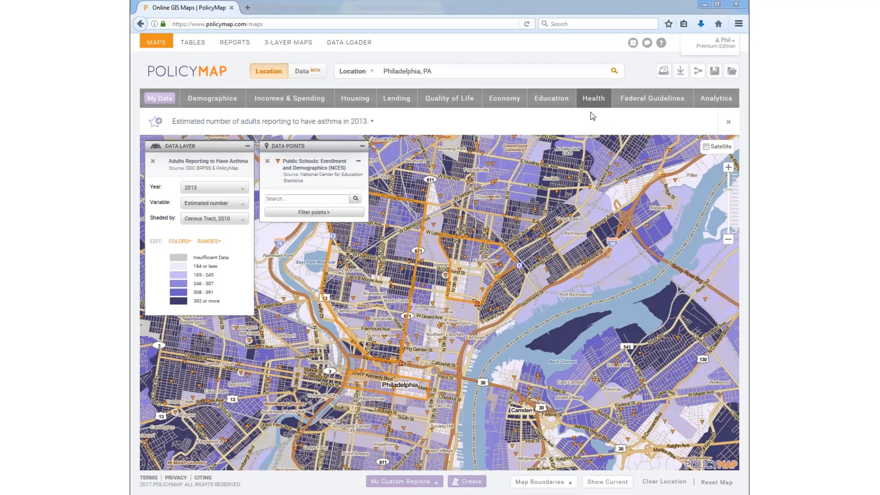
pyautogui.click(682, 72)
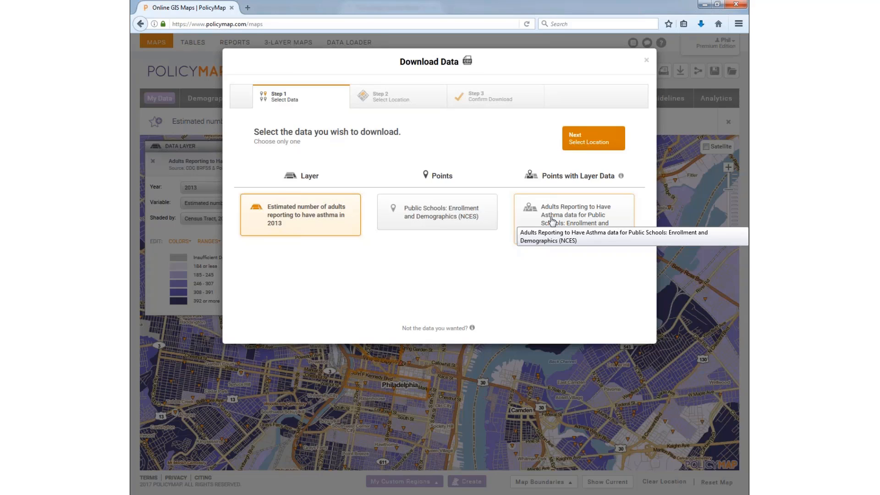
pyautogui.click(552, 221)
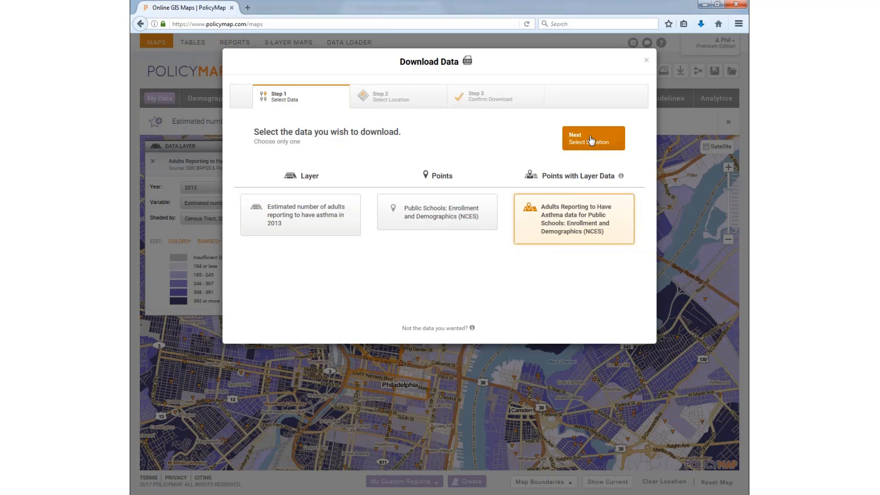
# Step: Remove the school points and asthma layer, and add the 20170628 TRF points from My Data
pyautogui.click(646, 60)
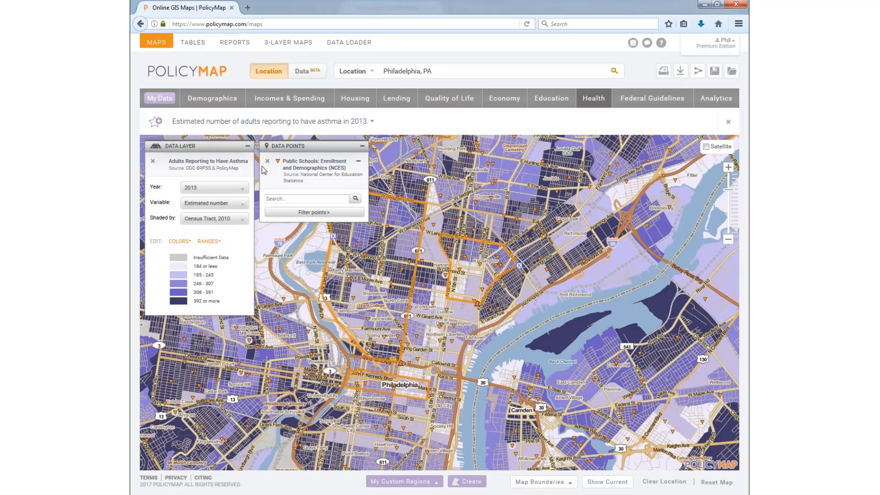
pyautogui.click(266, 161)
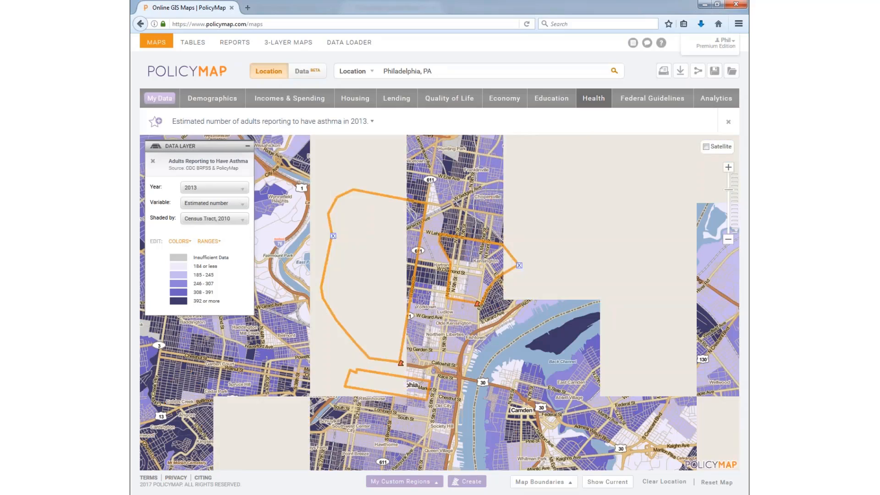
pyautogui.click(152, 161)
pyautogui.click(159, 98)
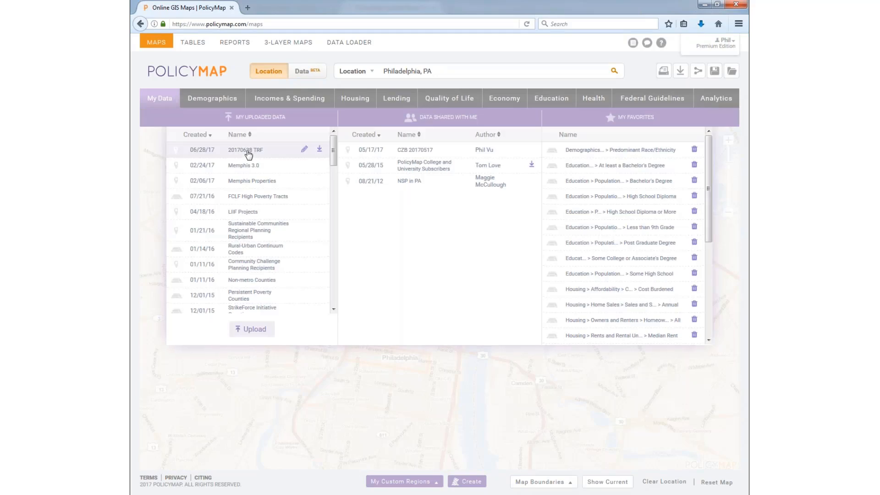
pyautogui.click(245, 149)
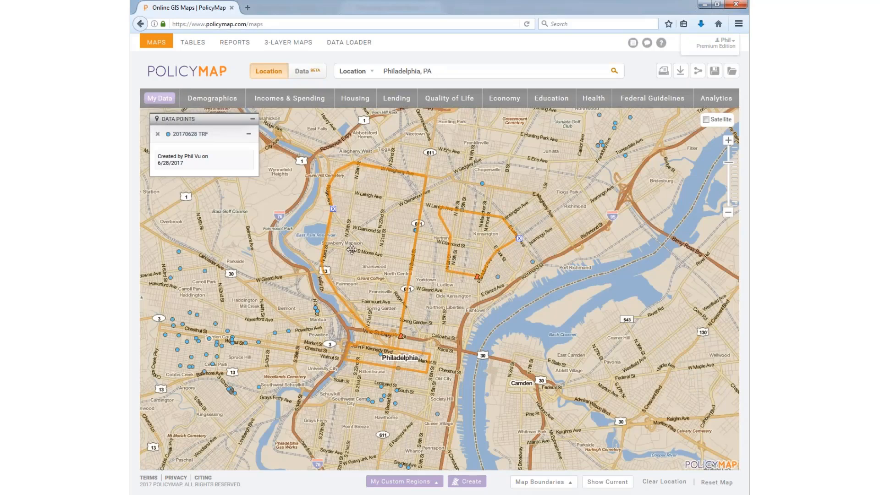
# Step: Delete the custom region outlines and check the details of the TRF point near Stenton
pyautogui.click(333, 209)
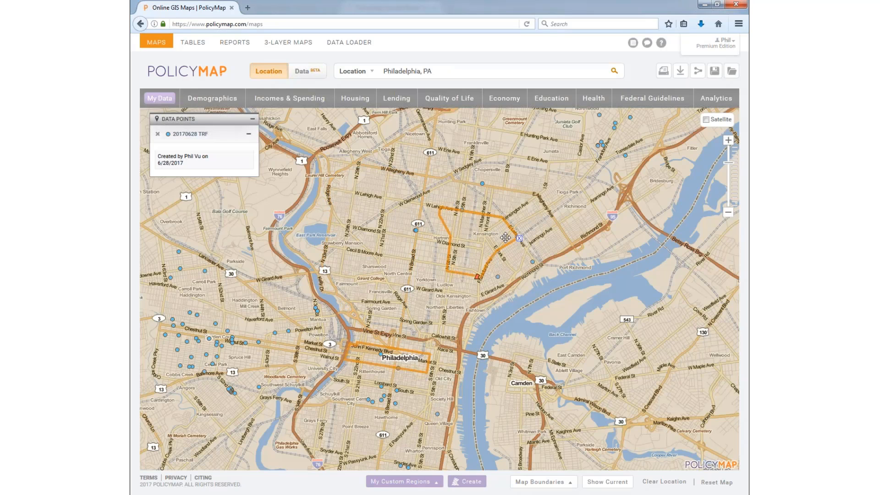
pyautogui.click(519, 239)
pyautogui.scroll(-1, 472, 245)
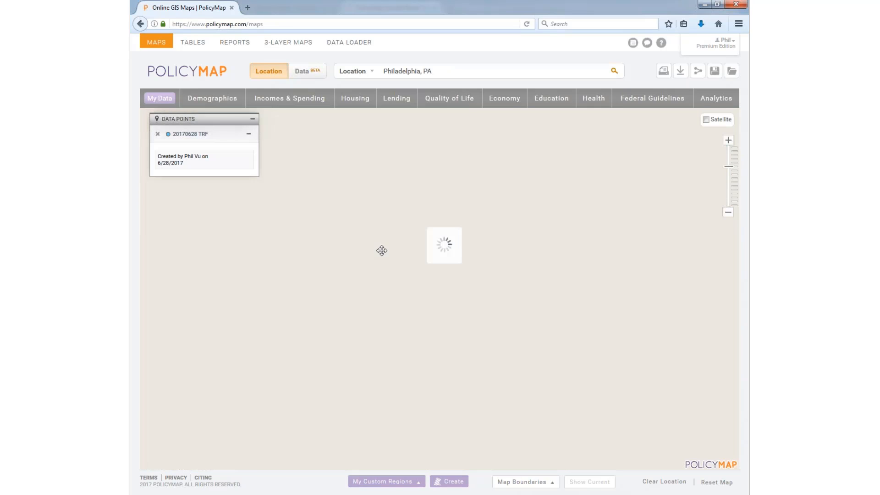
pyautogui.click(428, 259)
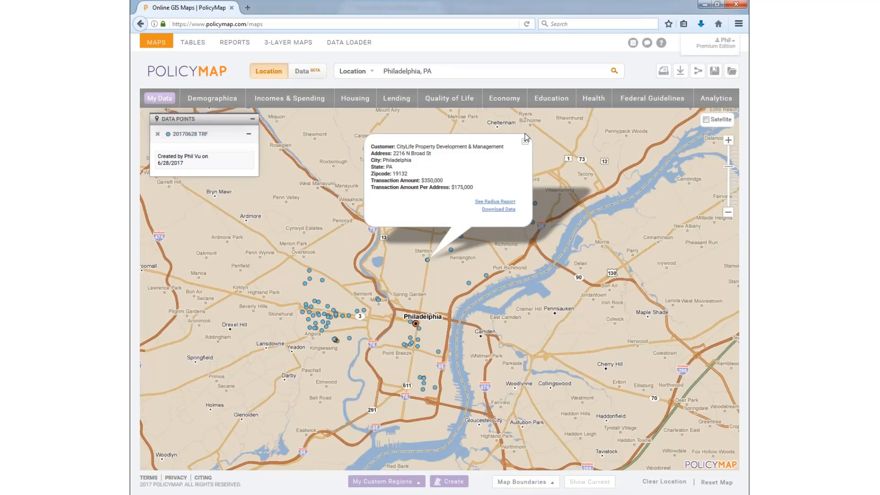
pyautogui.click(525, 141)
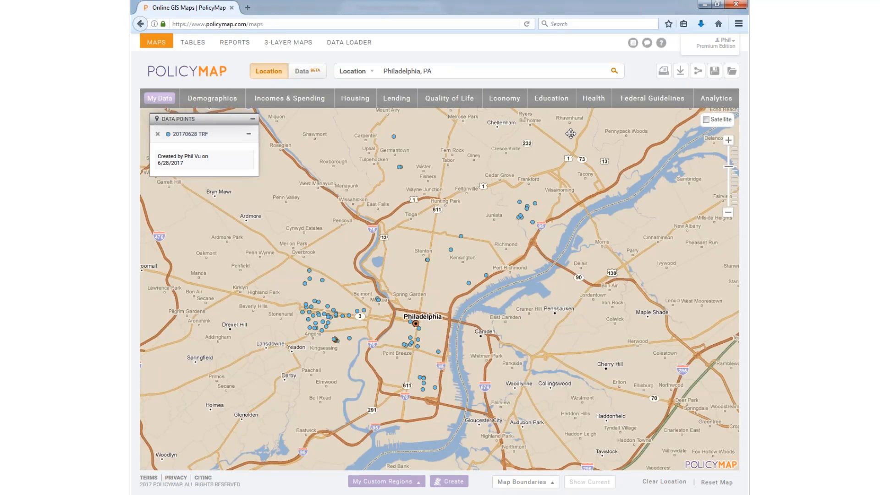
# Step: Shade the map by Federal Guidelines NMTC Eligible Tracts
pyautogui.click(625, 100)
pyautogui.moveTo(229, 160)
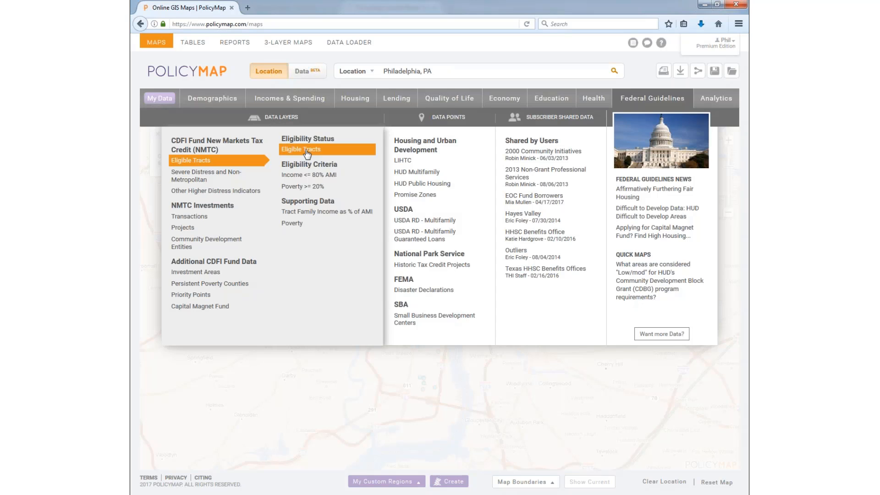
pyautogui.click(307, 152)
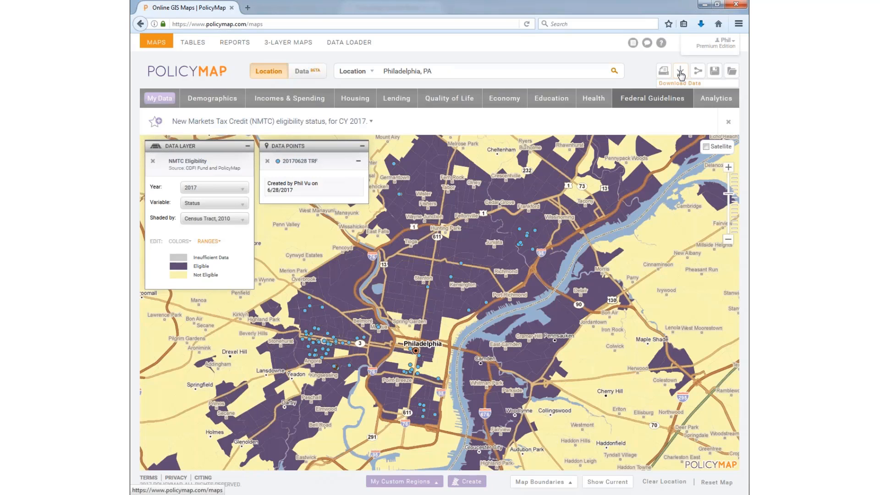
# Step: Request a CSV of NMTC eligibility for the 20170628 TRF points, limited to Philadelphia, PA County
pyautogui.click(680, 72)
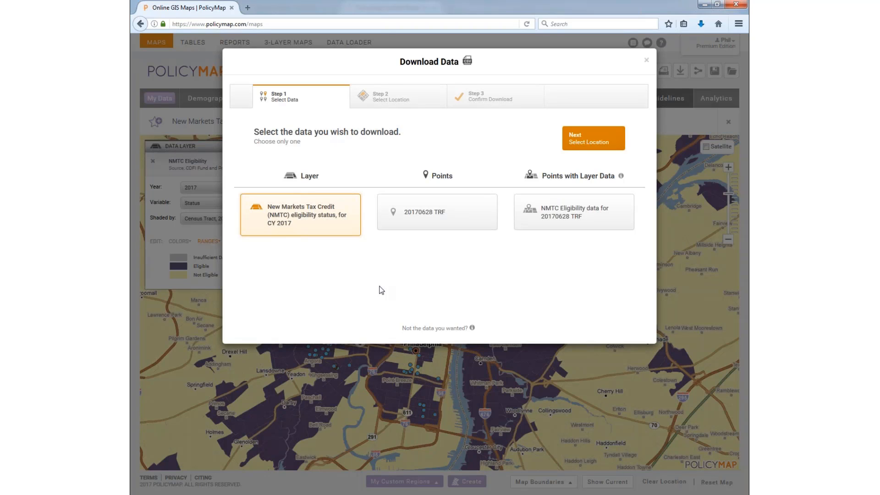
pyautogui.click(562, 210)
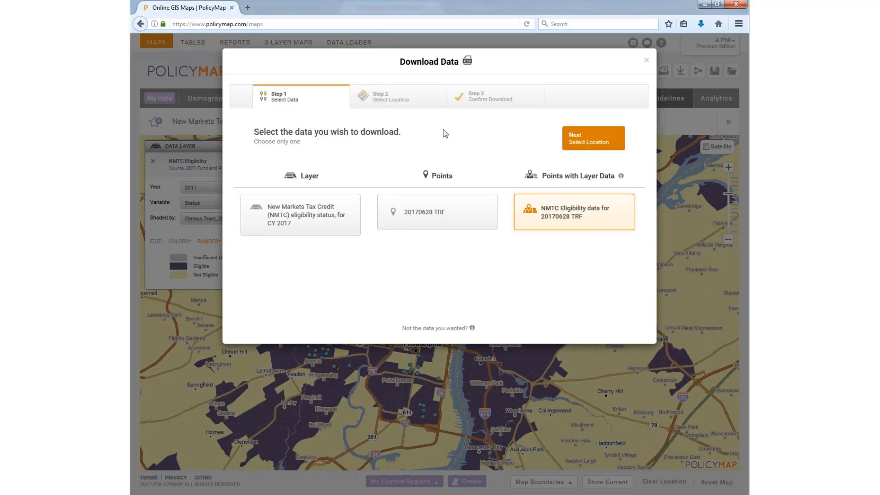
pyautogui.click(595, 139)
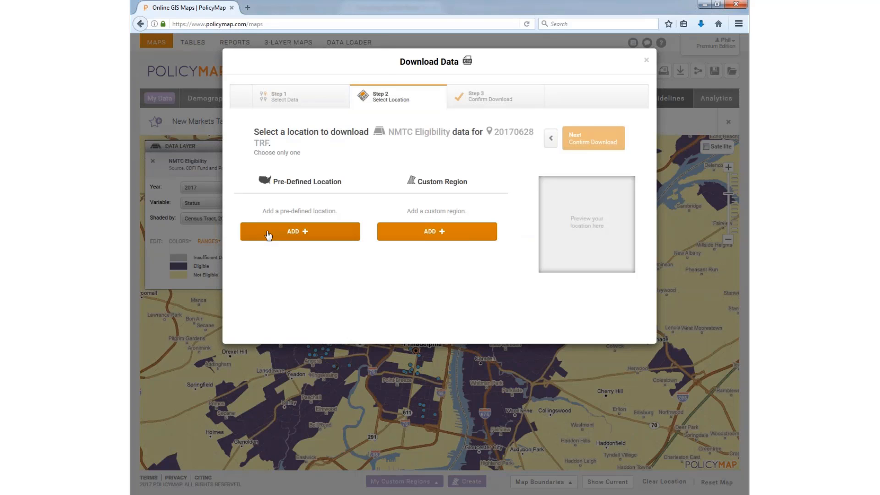
pyautogui.click(303, 233)
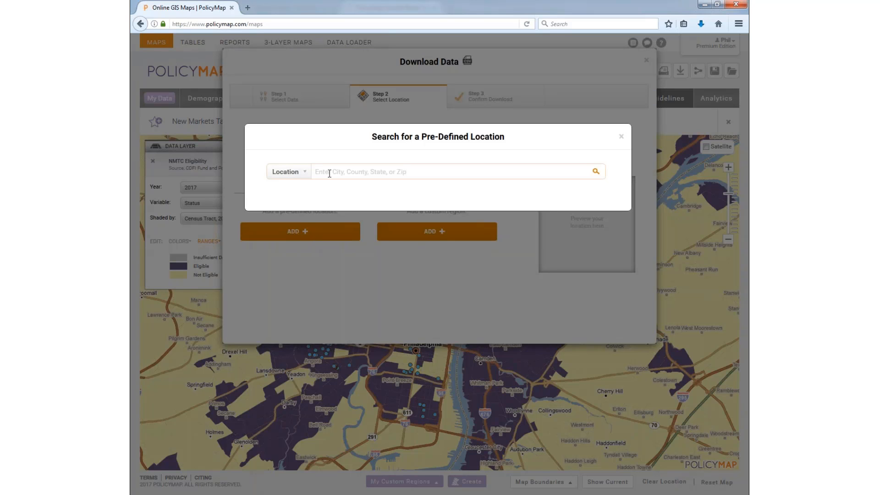
pyautogui.write('phila')
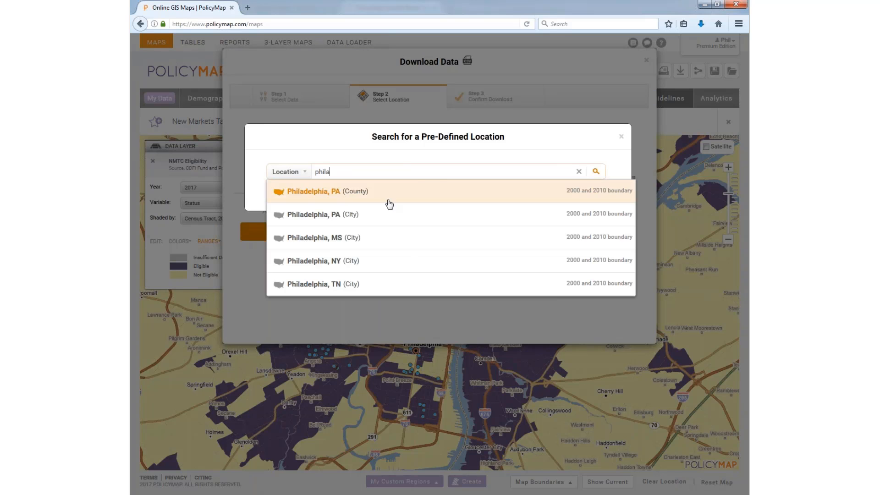
pyautogui.click(389, 204)
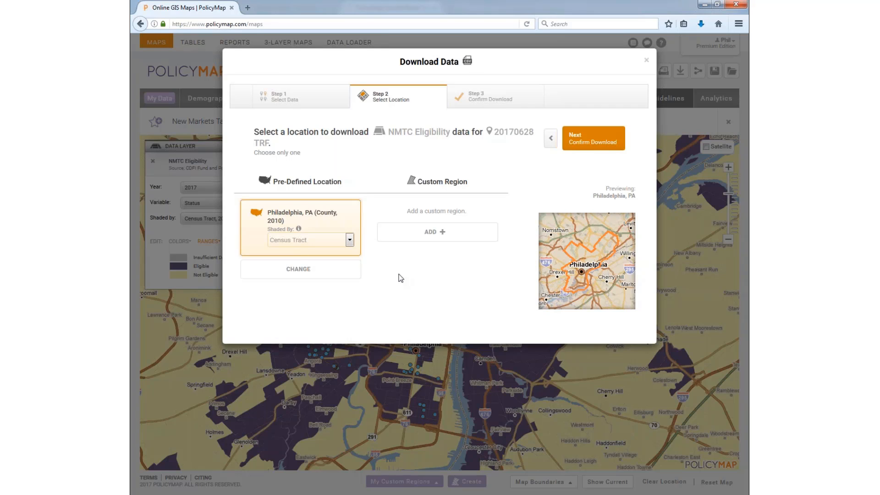
pyautogui.click(587, 141)
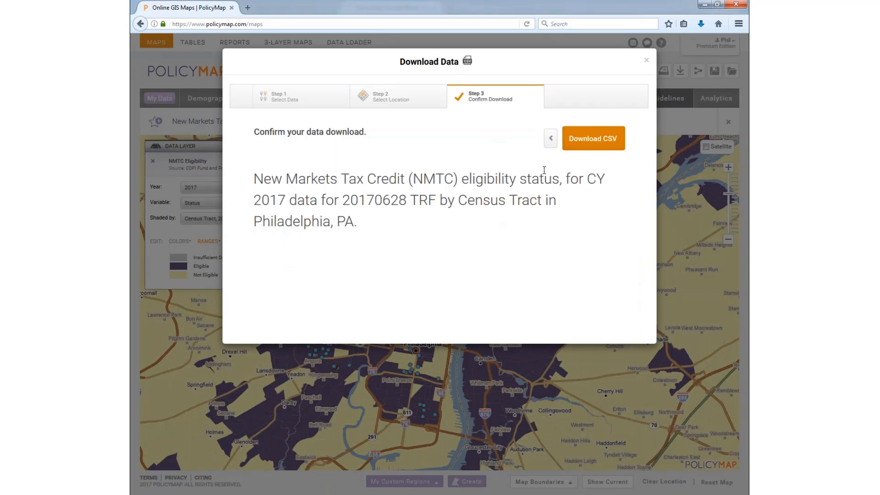
pyautogui.click(593, 139)
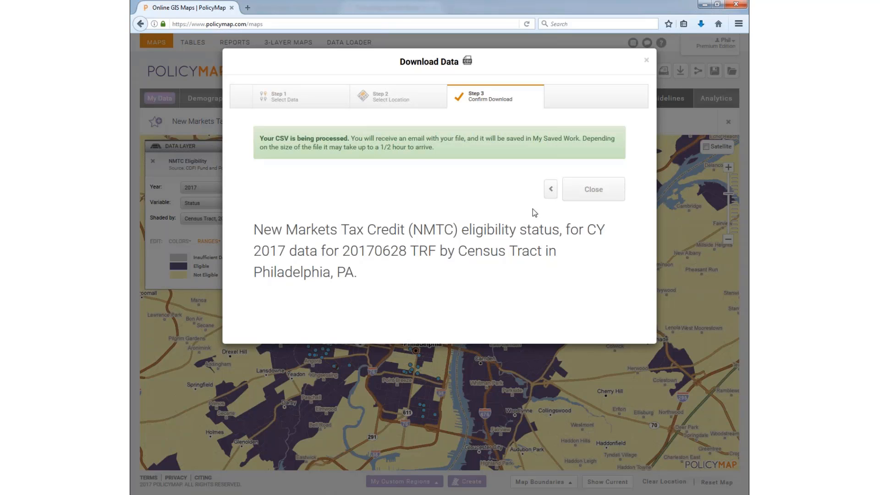
pyautogui.click(593, 190)
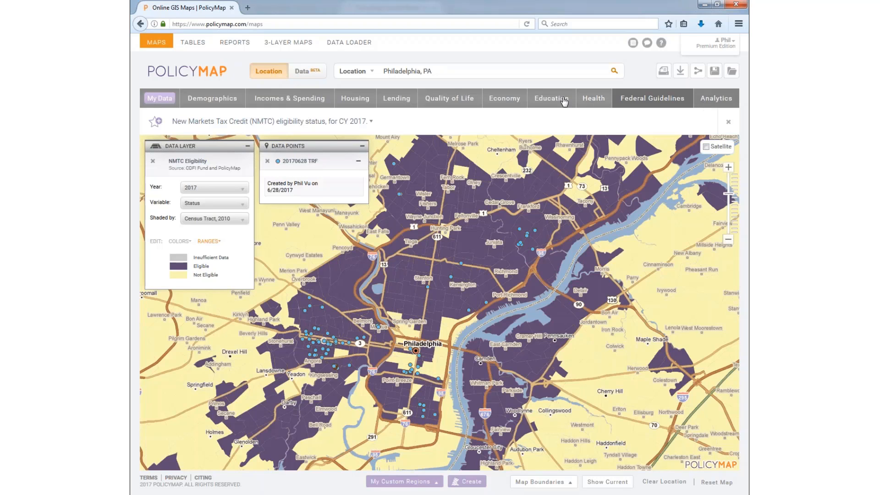
# Step: Switch the layer to GreatSchools Distance to Nearest High Performing Public School, All Public Schools
pyautogui.click(535, 107)
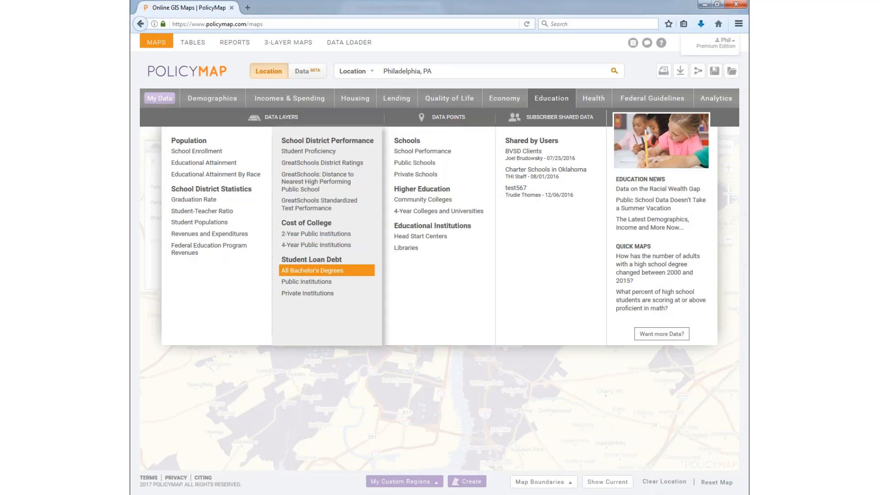
pyautogui.moveTo(326, 209)
pyautogui.moveTo(325, 186)
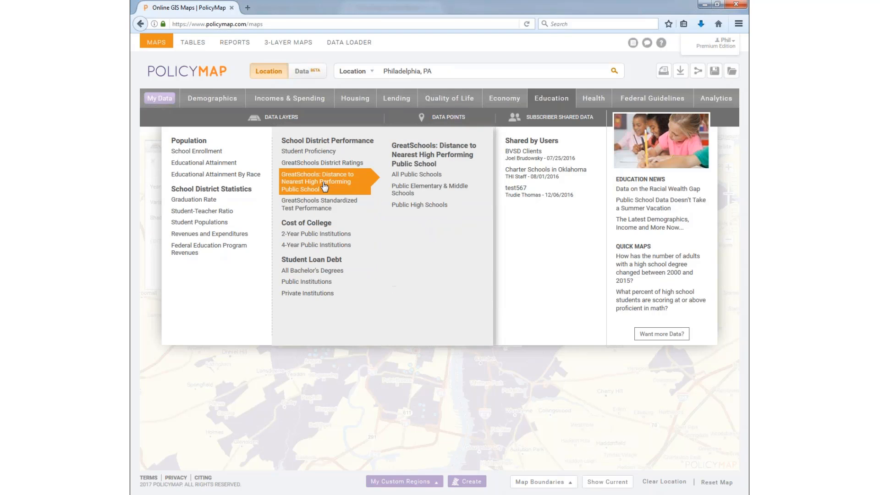
pyautogui.click(414, 176)
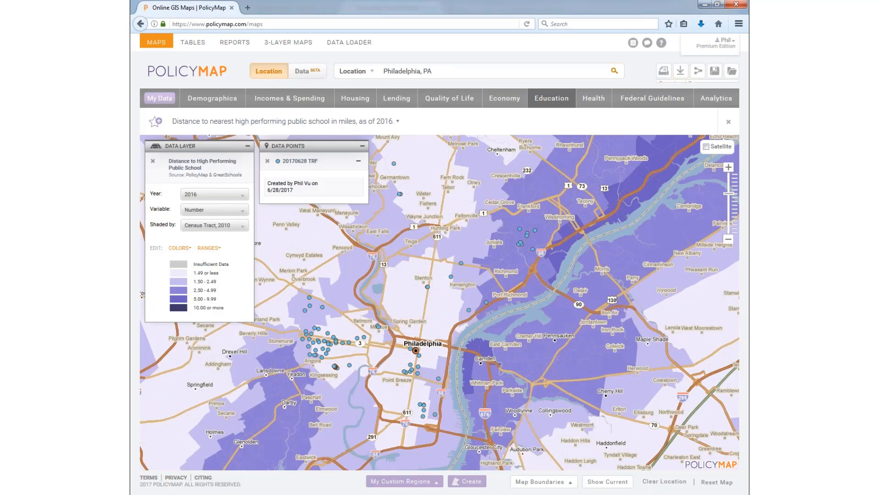
pyautogui.click(680, 71)
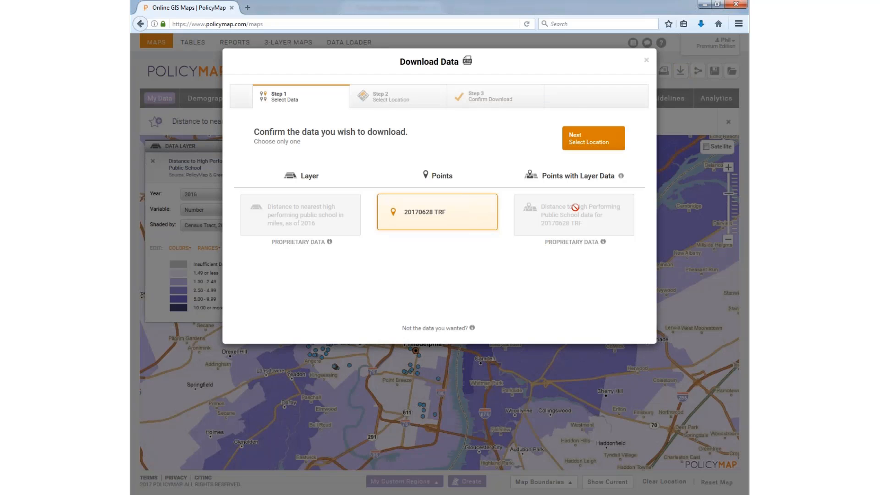
pyautogui.click(646, 60)
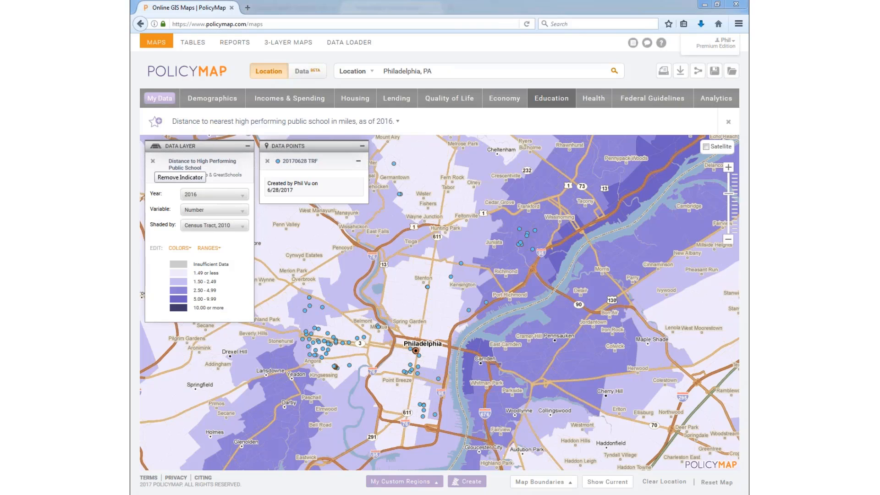
# Step: Clear the school-distance and TRF layers, go to Data Loader, and maximize the Reinvestment Fund CSV
pyautogui.click(153, 160)
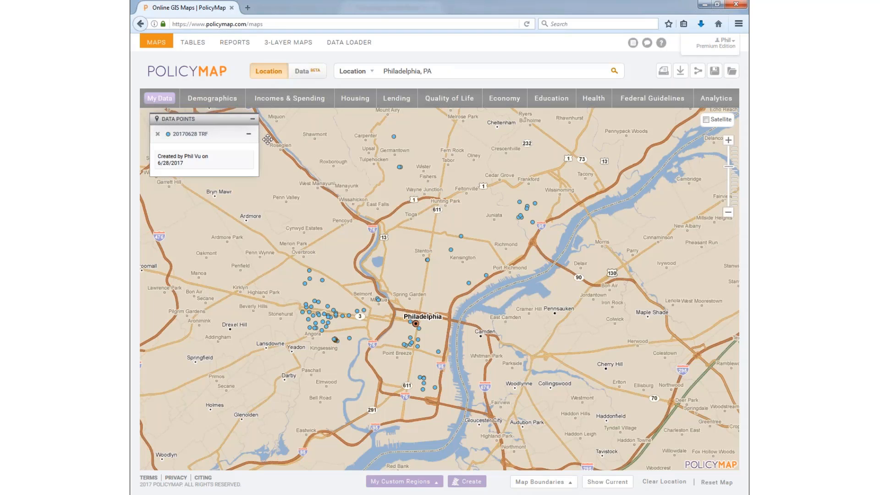
pyautogui.click(158, 134)
pyautogui.click(347, 42)
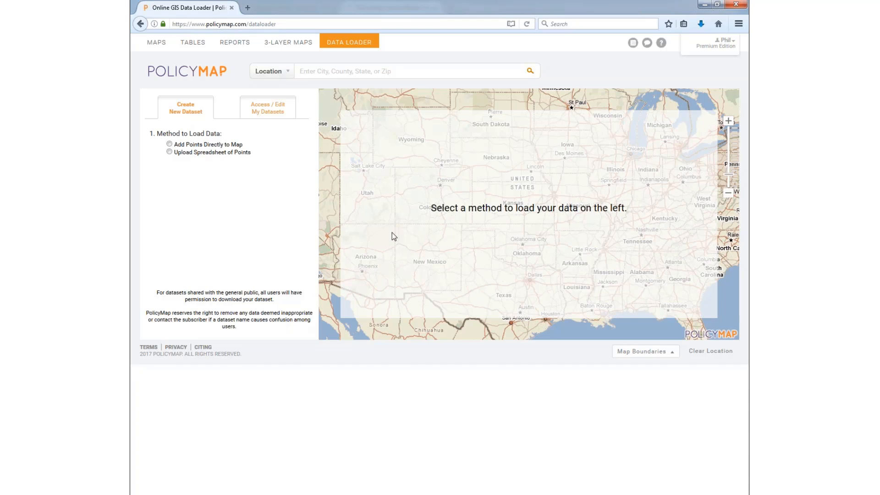
pyautogui.moveTo(133, 70); pyautogui.dragTo(497, 56)
pyautogui.doubleClick(496, 55)
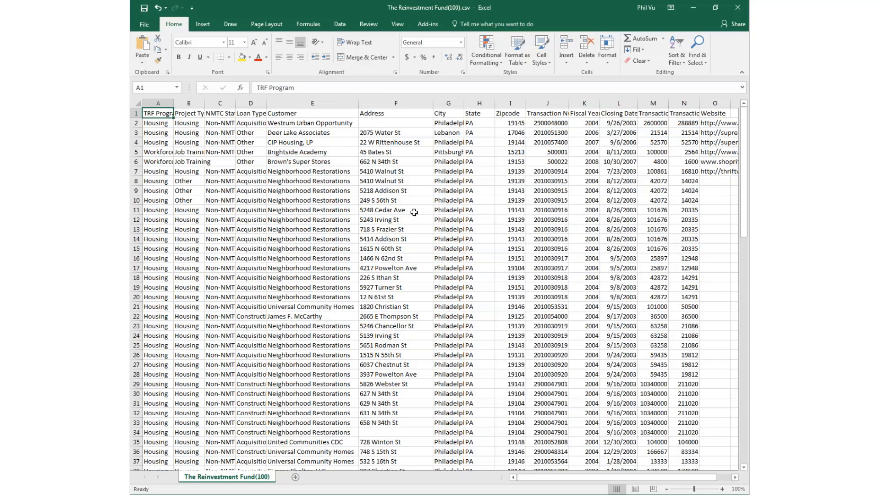
# Step: Select header cells F1:I1 — Address, City, State and Zipcode
pyautogui.moveTo(397, 114); pyautogui.dragTo(522, 115)
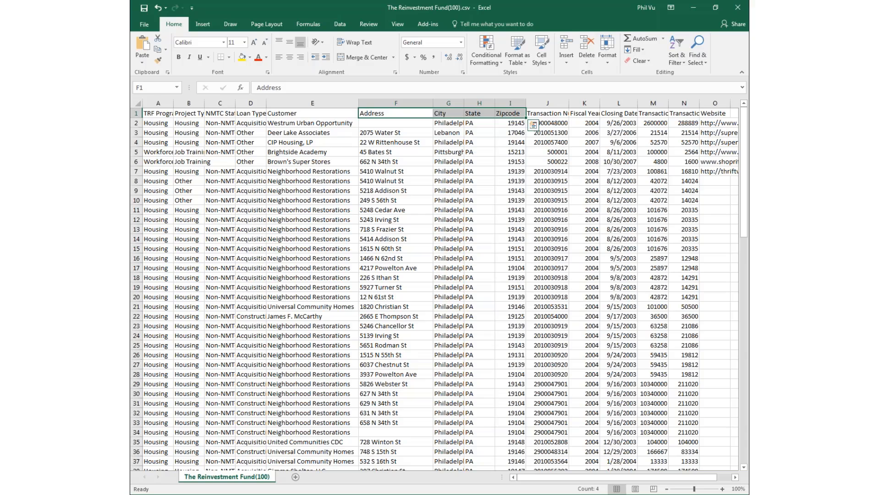
# Step: Select header cells A1:E1, from column A through Customer
pyautogui.moveTo(318, 115); pyautogui.dragTo(147, 114)
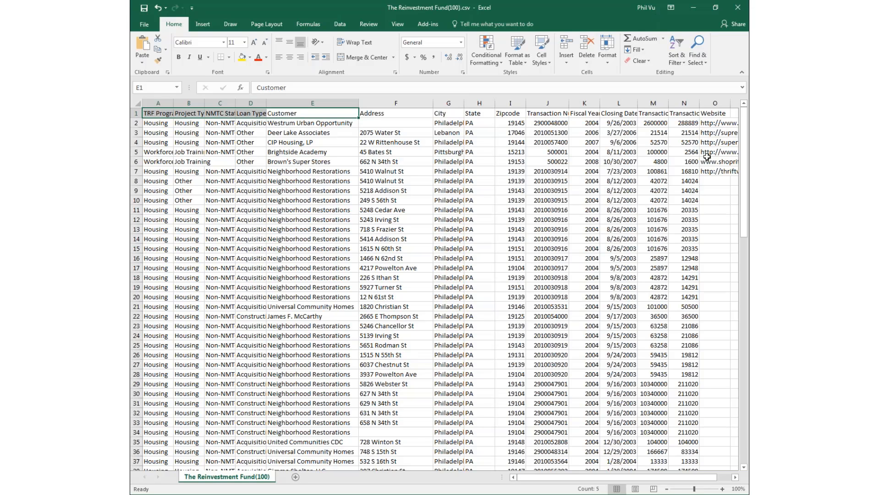
# Step: Start a new spreadsheet-of-points dataset in Data Loader named 20170801
pyautogui.click(698, 7)
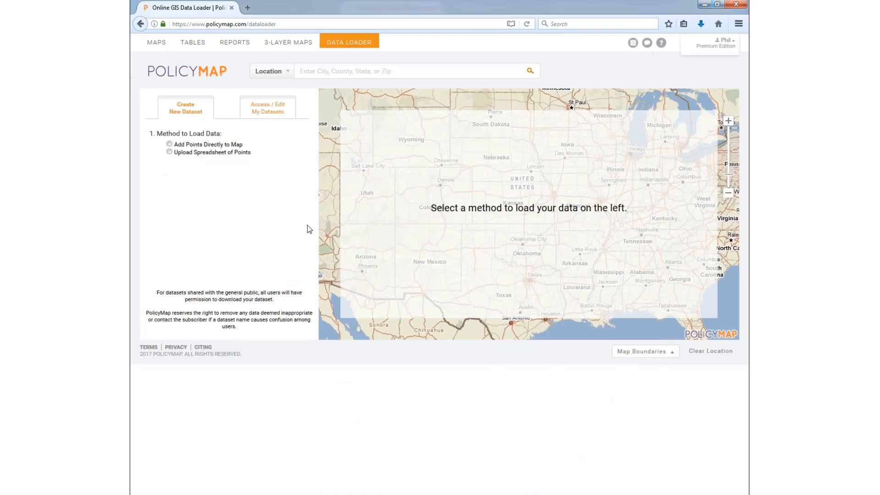
pyautogui.click(197, 154)
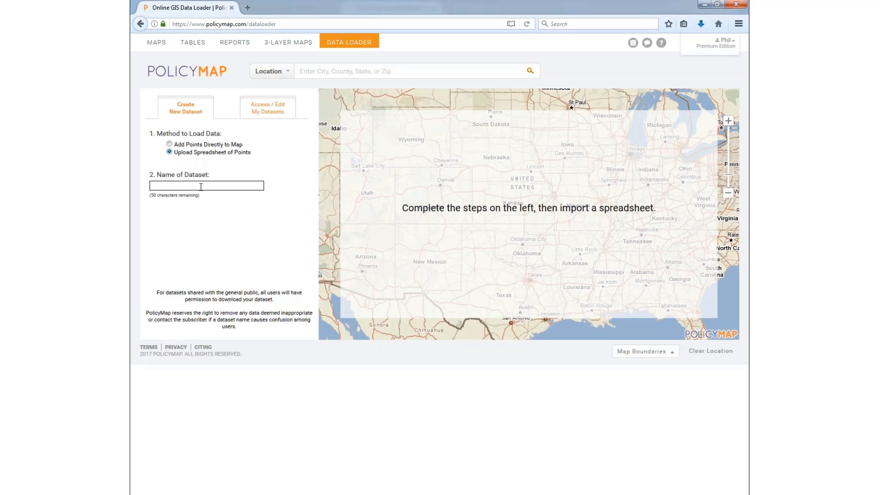
pyautogui.click(202, 187)
pyautogui.write('2017')
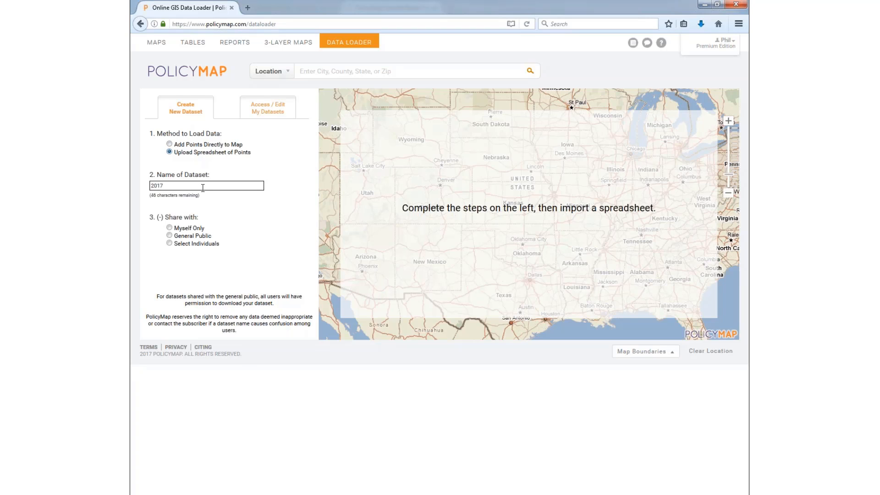
pyautogui.write('0801')
# Step: Set the dataset's sharing to Myself Only
pyautogui.click(169, 228)
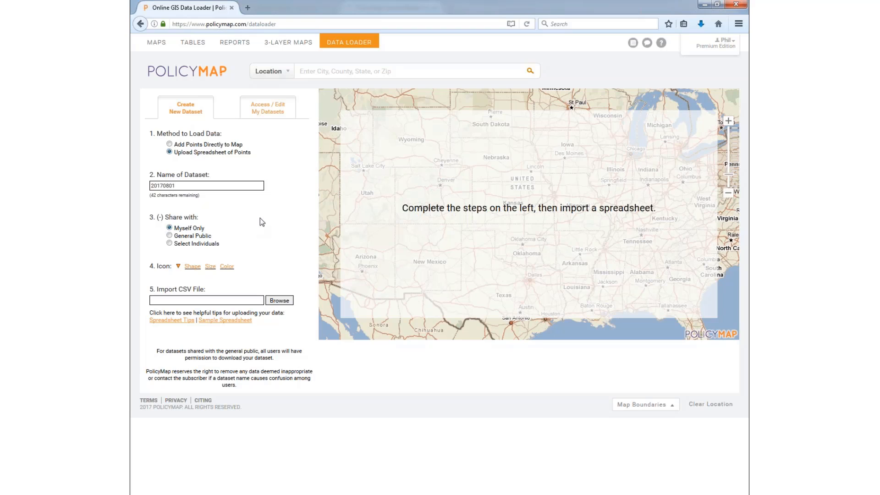
pyautogui.click(193, 236)
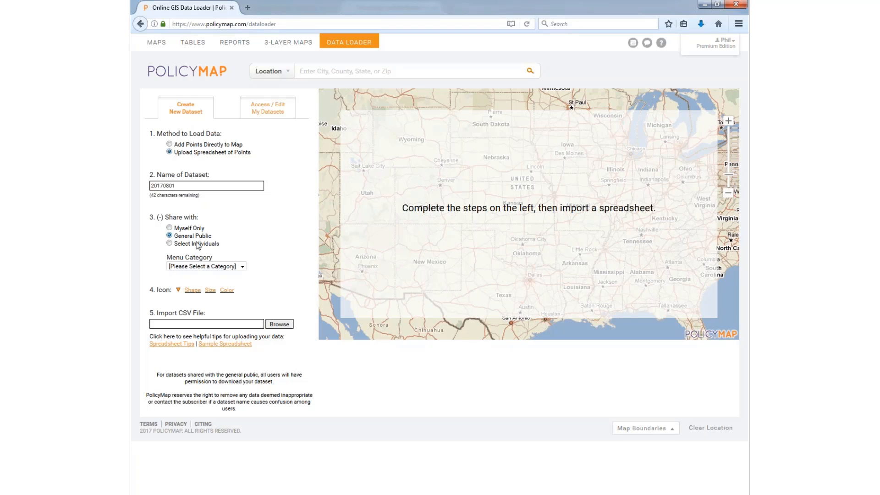
pyautogui.click(195, 244)
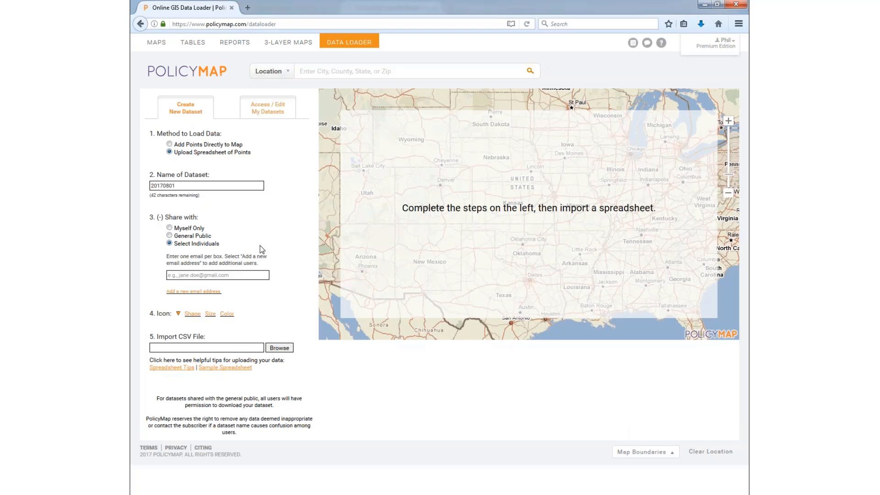
pyautogui.click(180, 228)
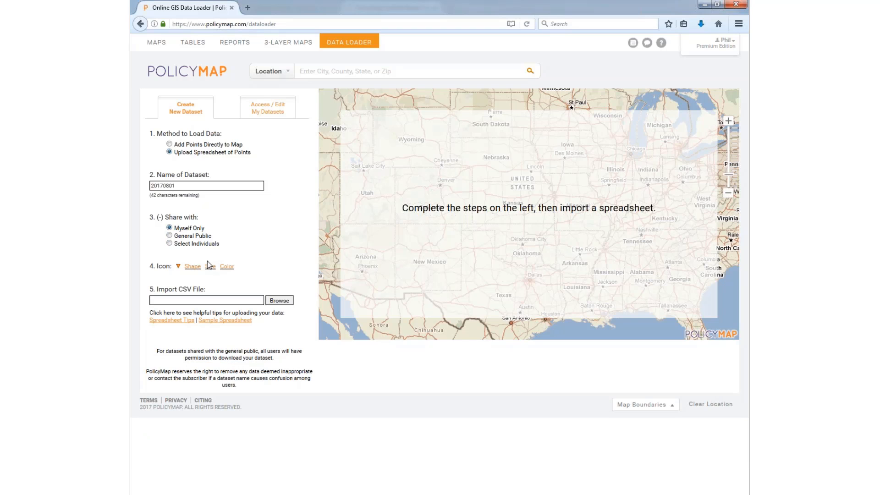
# Step: Make the point icon a red-orange circle
pyautogui.click(192, 266)
pyautogui.click(201, 280)
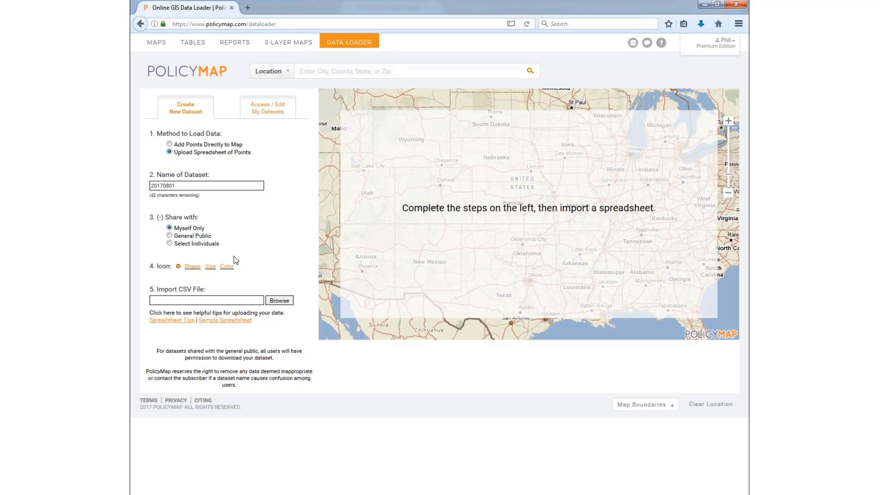
pyautogui.click(193, 267)
pyautogui.click(210, 267)
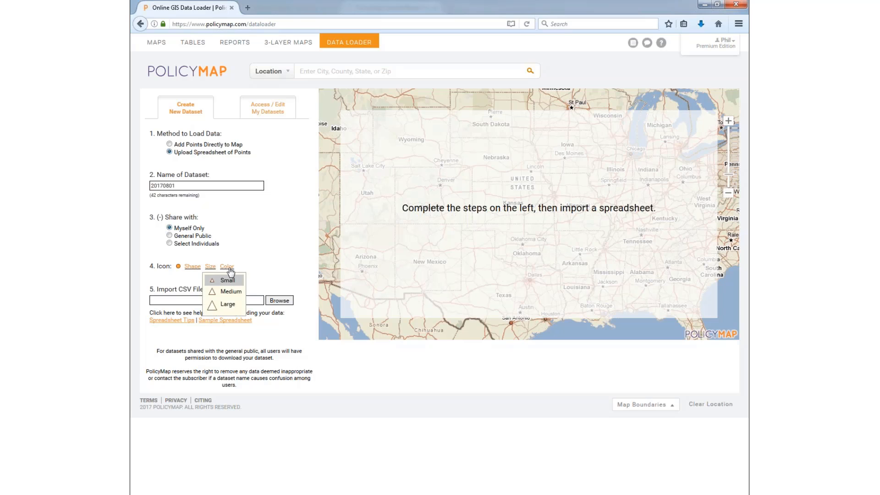
pyautogui.click(227, 266)
pyautogui.click(265, 281)
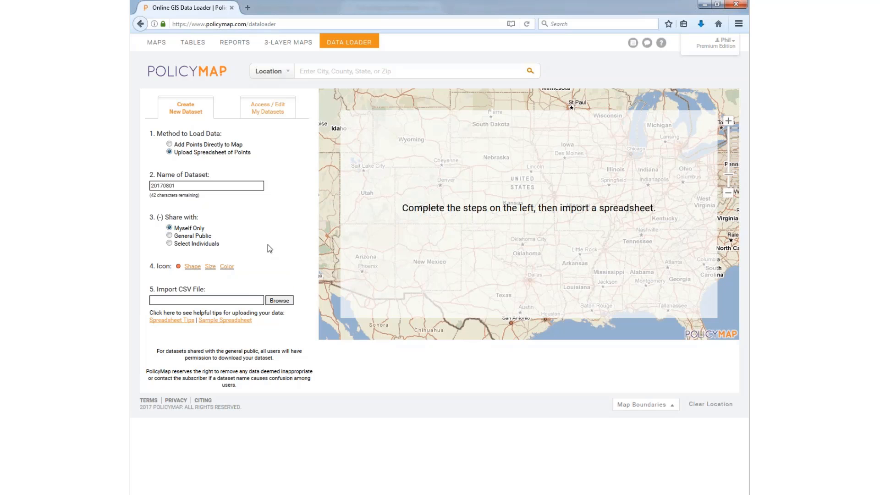
# Step: Upload The Reinvestment Fund(100).csv into the 20170801 dataset and import the spreadsheet
pyautogui.click(280, 301)
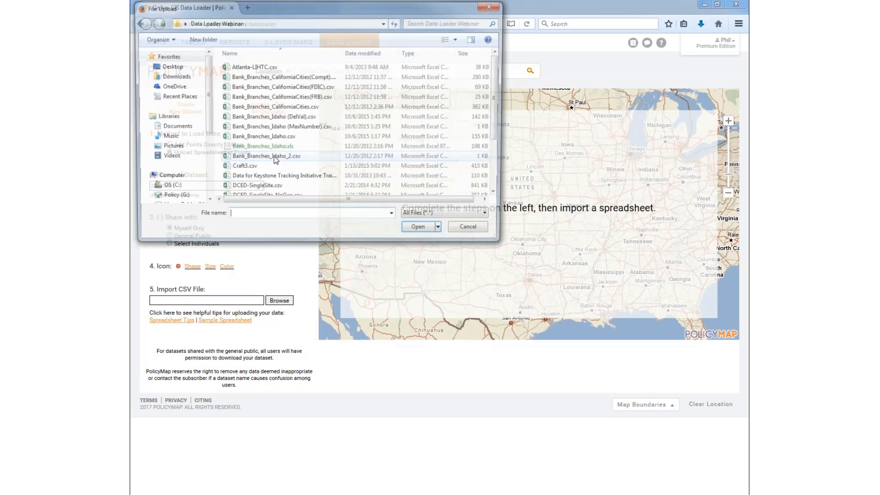
pyautogui.click(303, 158)
pyautogui.scroll(-3, 293, 161)
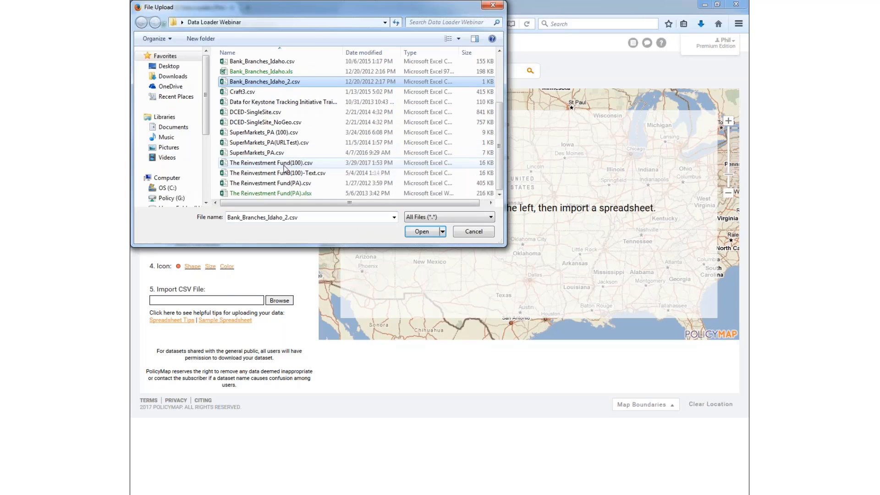
pyautogui.doubleClick(284, 164)
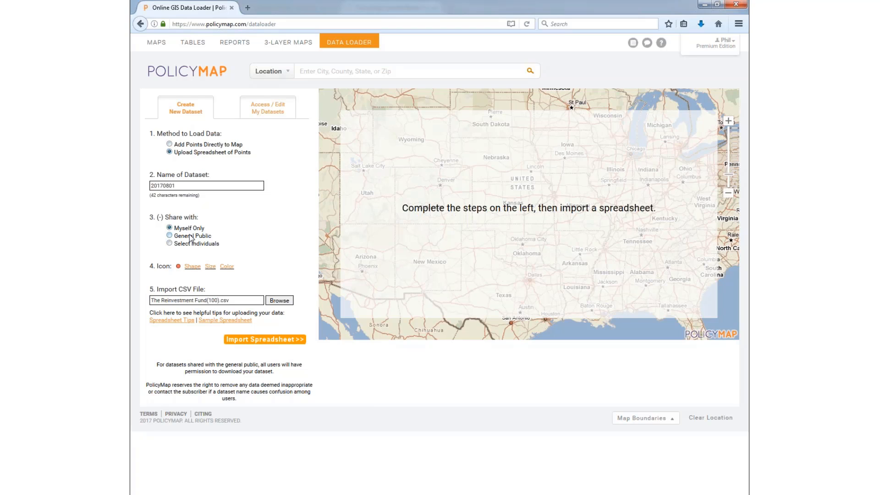
pyautogui.click(254, 340)
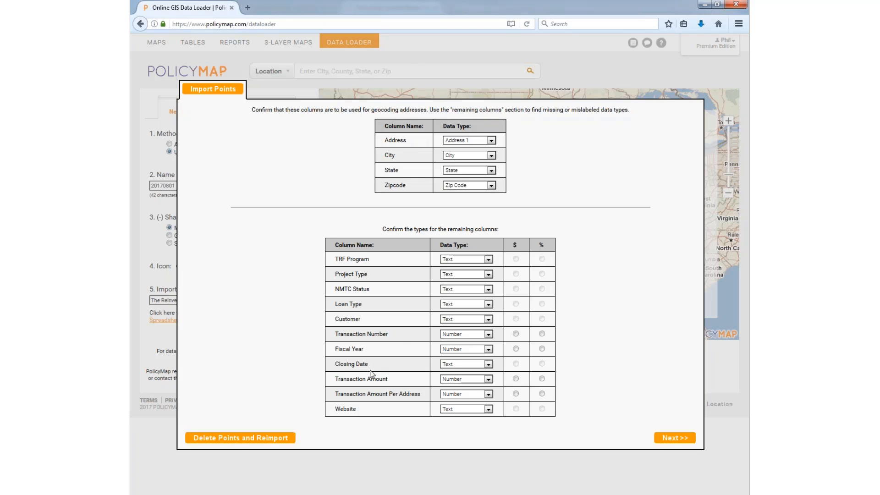
# Step: Keep Customer as Text, mark Transaction Amount and Transaction Amount Per Address as $, and geocode
pyautogui.click(451, 320)
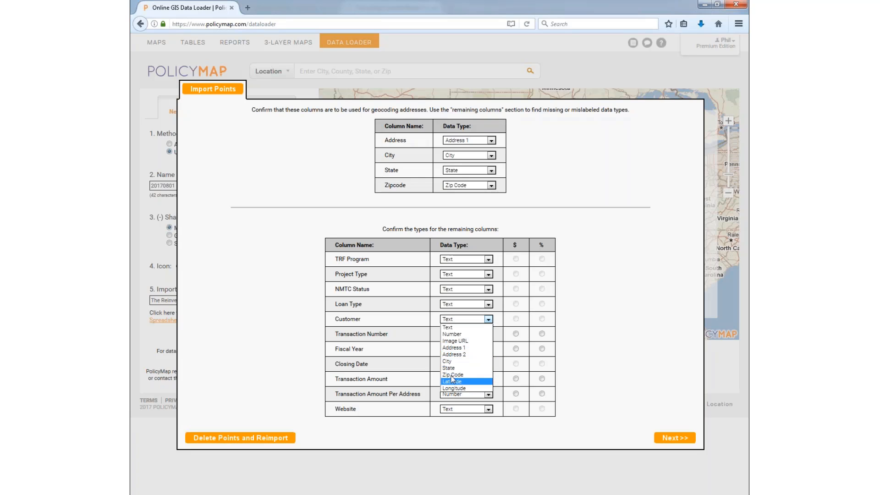
pyautogui.click(336, 320)
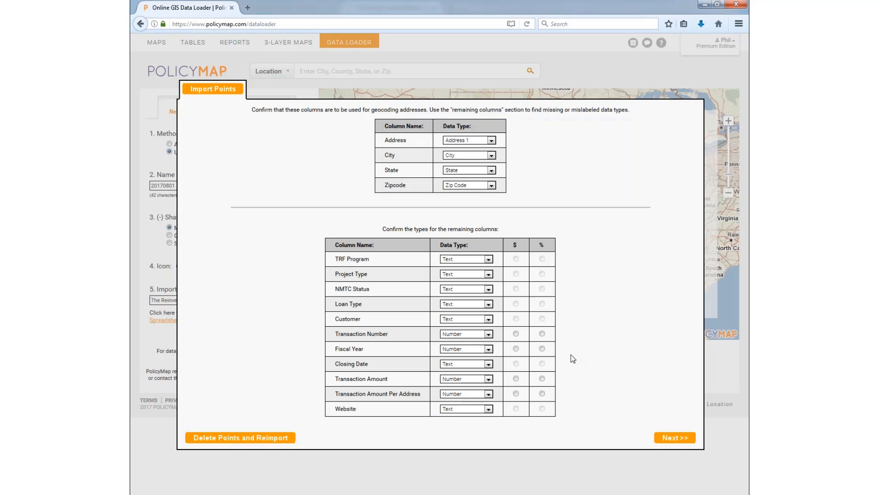
pyautogui.click(515, 378)
pyautogui.click(516, 393)
pyautogui.click(667, 438)
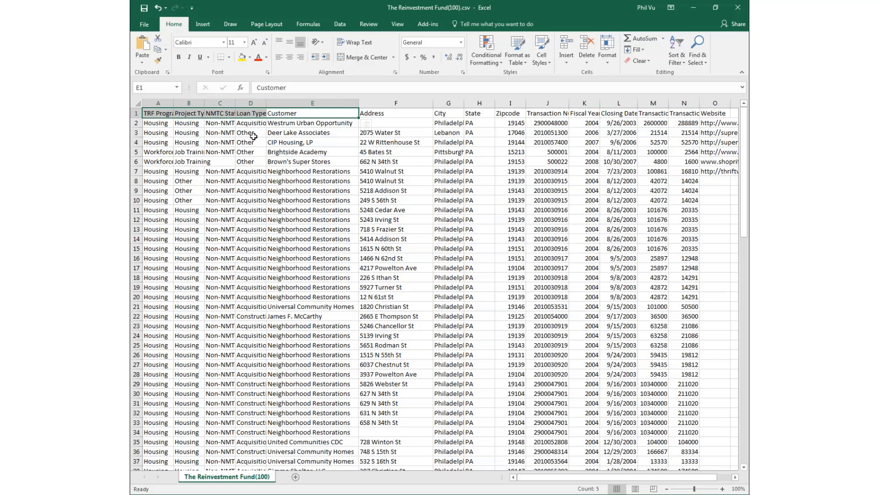
pyautogui.moveTo(158, 103); pyautogui.dragTo(715, 103)
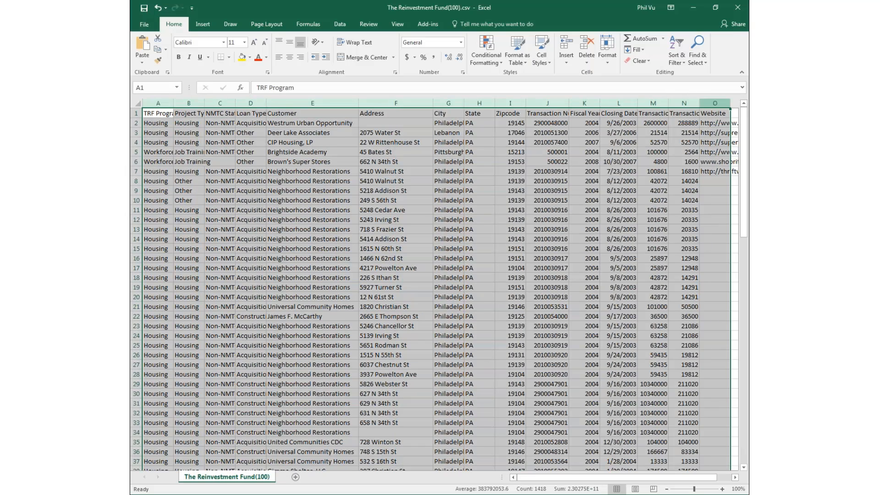
pyautogui.click(253, 189)
pyautogui.click(418, 210)
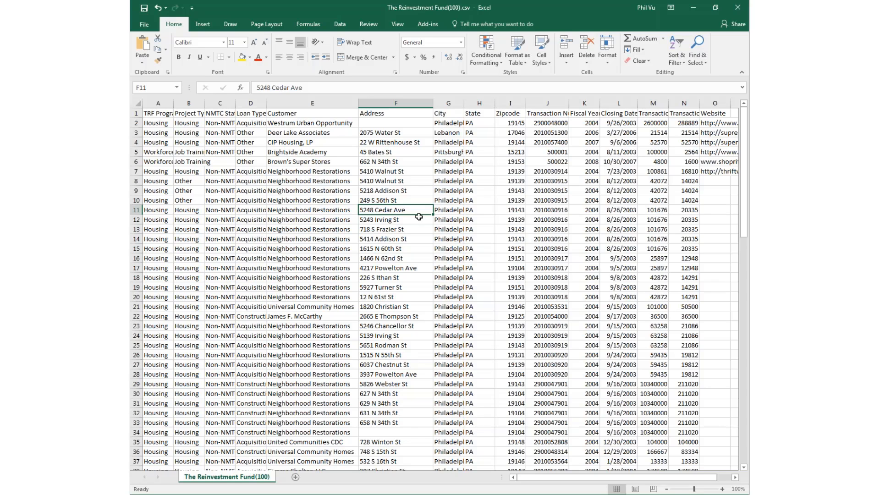
pyautogui.click(692, 8)
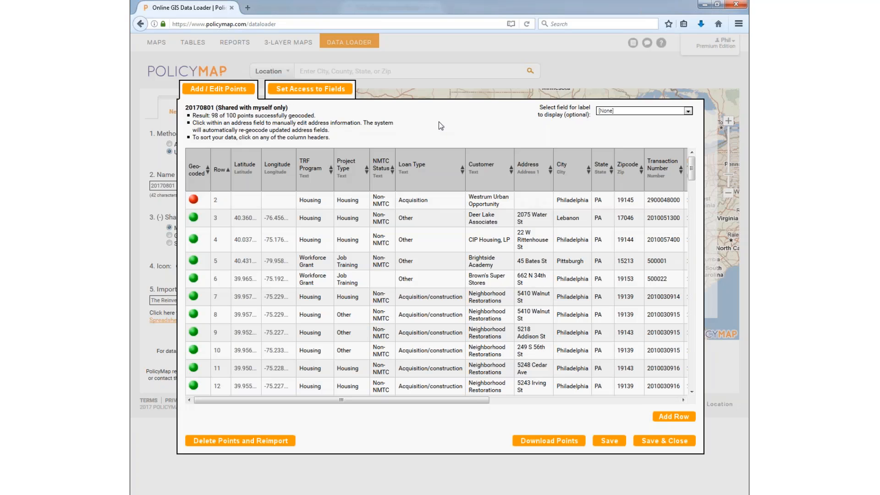
# Step: Try editing Project Type, Customer, City and address cells in the points table without changes
pyautogui.moveTo(417, 399)
pyautogui.mouseDown()
pyautogui.moveTo(606, 400)
pyautogui.moveTo(403, 400)
pyautogui.mouseUp()
pyautogui.click(354, 283)
pyautogui.click(487, 248)
pyautogui.click(570, 284)
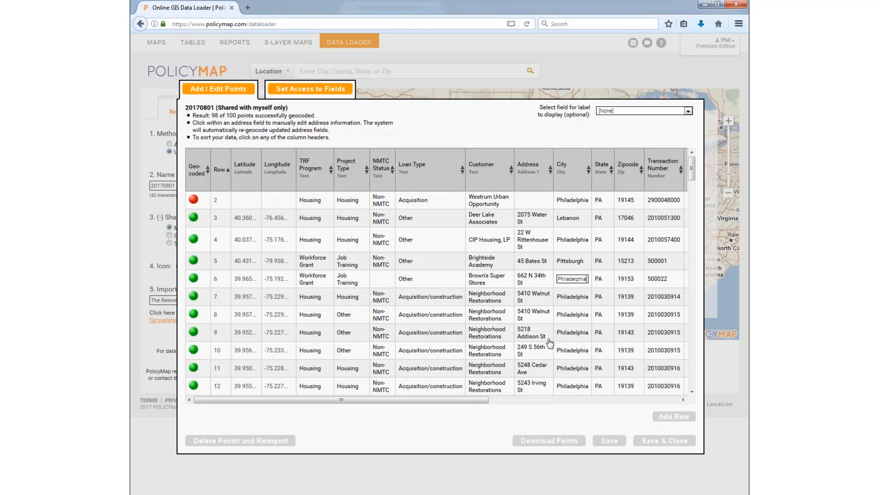
pyautogui.click(523, 339)
pyautogui.click(453, 123)
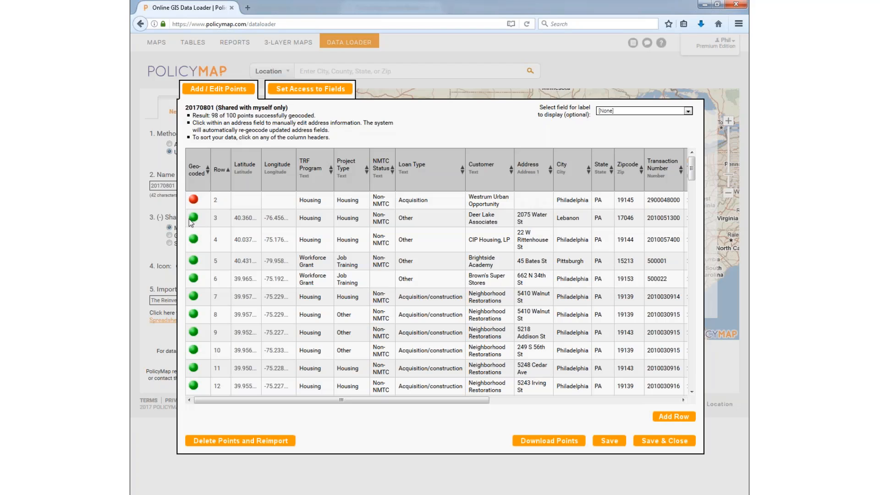
# Step: Sort by the Geo-coded column so failed rows 2 and 34 top the table, checking row 2's missing address
pyautogui.moveTo(195, 224)
pyautogui.moveTo(197, 201)
pyautogui.click(196, 171)
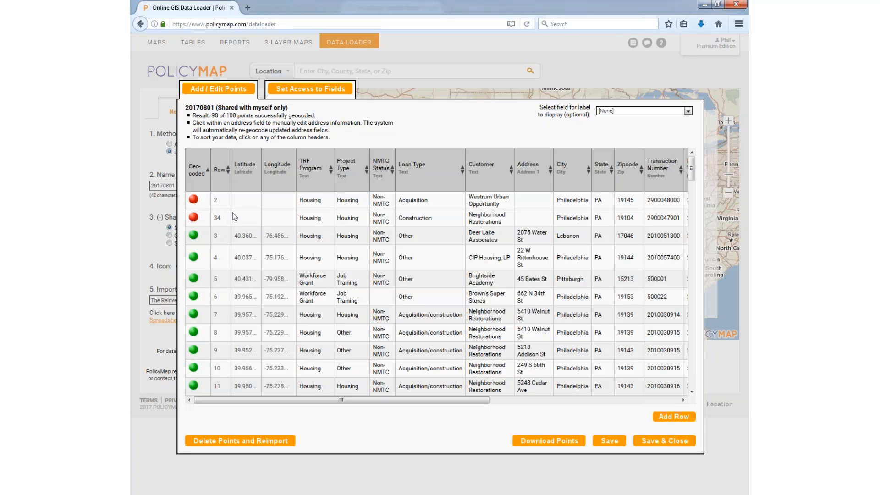
pyautogui.click(529, 200)
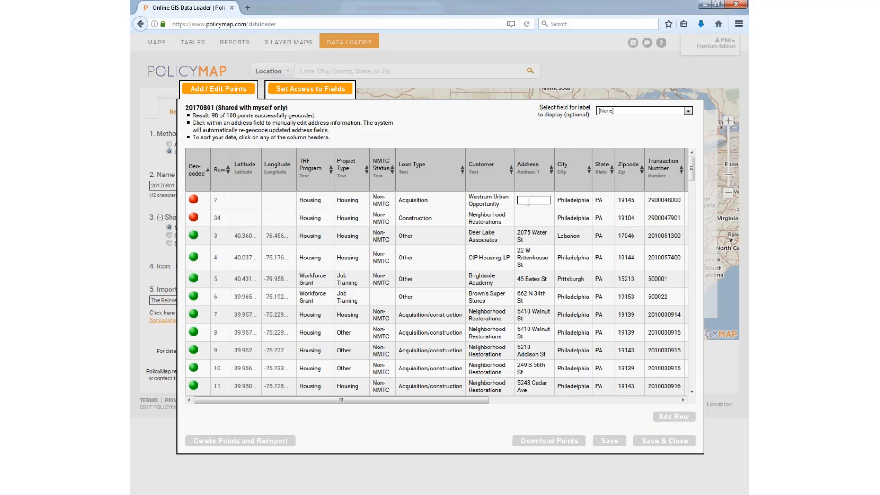
pyautogui.click(489, 126)
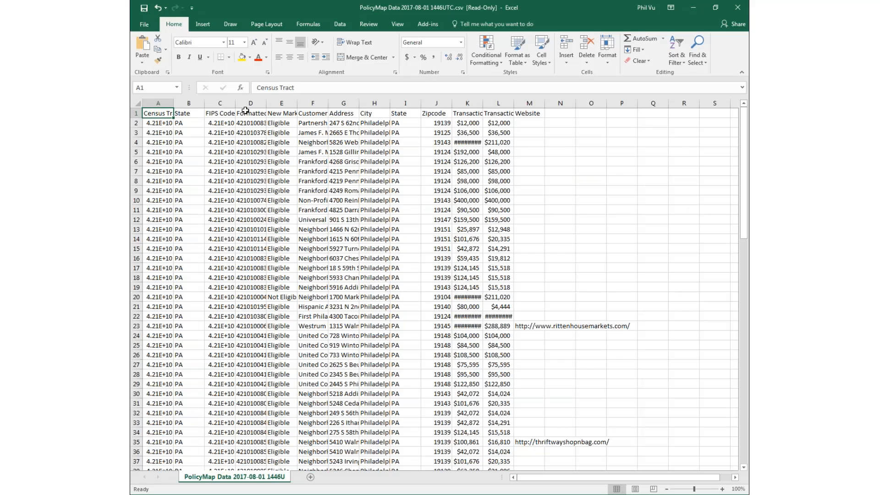
# Step: AutoFit the Census Tract, FIPS Code and New Markets Tax Credit columns to show full values
pyautogui.doubleClick(235, 102)
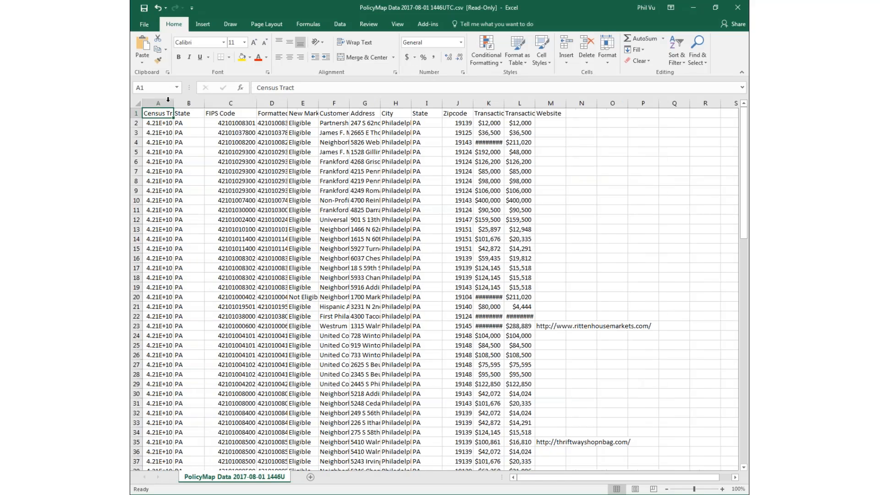
pyautogui.doubleClick(173, 103)
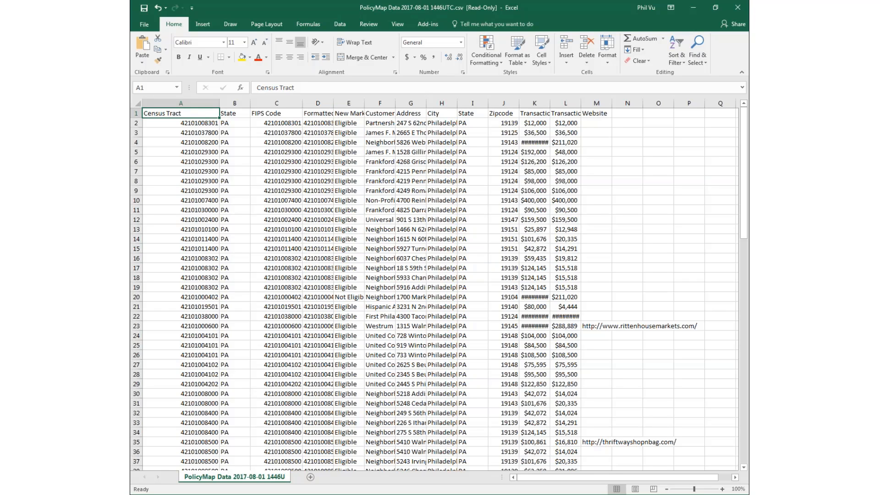
pyautogui.doubleClick(365, 103)
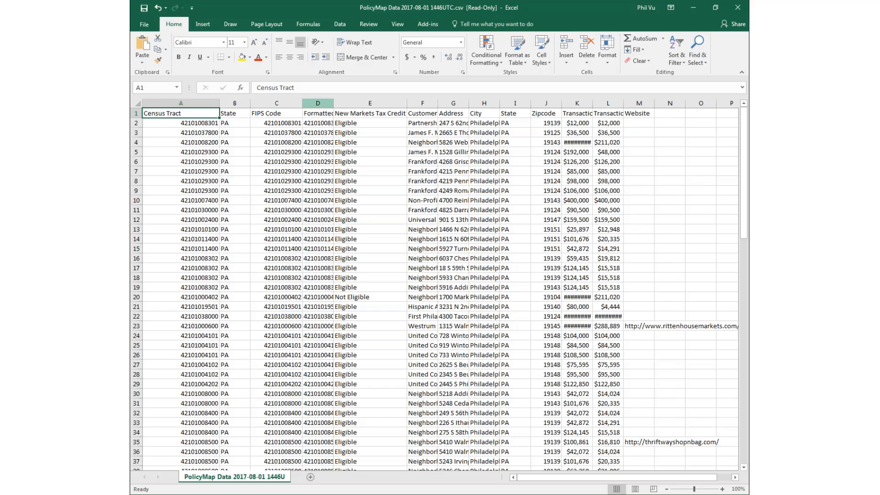
# Step: Delete the FIPS Code and Formatted FIPS columns
pyautogui.moveTo(317, 103); pyautogui.dragTo(284, 104)
pyautogui.rightClick(284, 104)
pyautogui.click(300, 182)
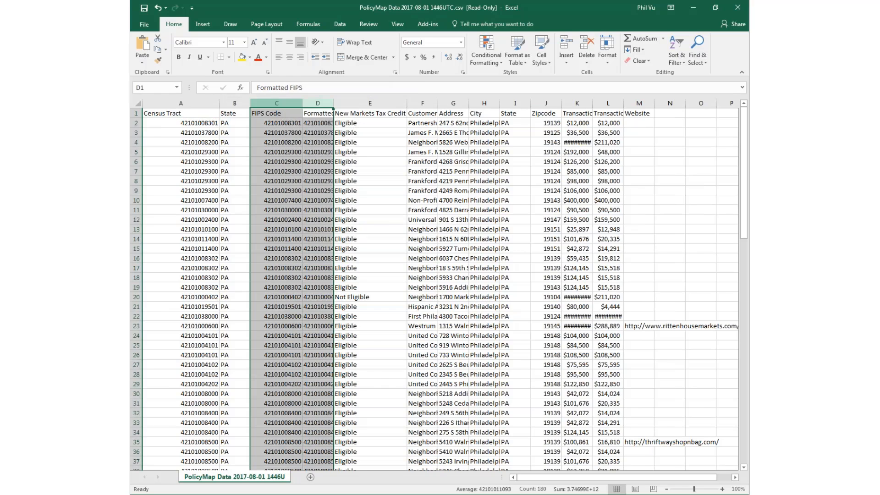
# Step: Review the eligibility entries, starting at Not Eligible in C20, scrolling down to the footer and back
pyautogui.click(281, 297)
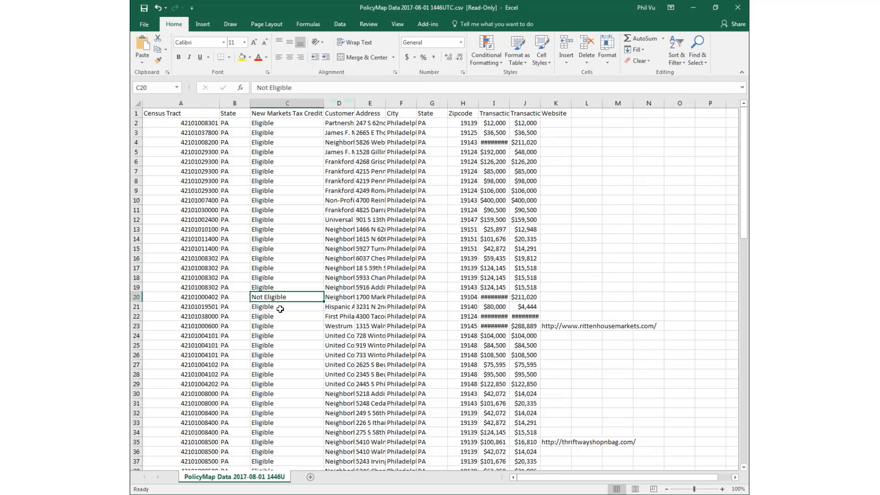
pyautogui.scroll(-20, 280, 308)
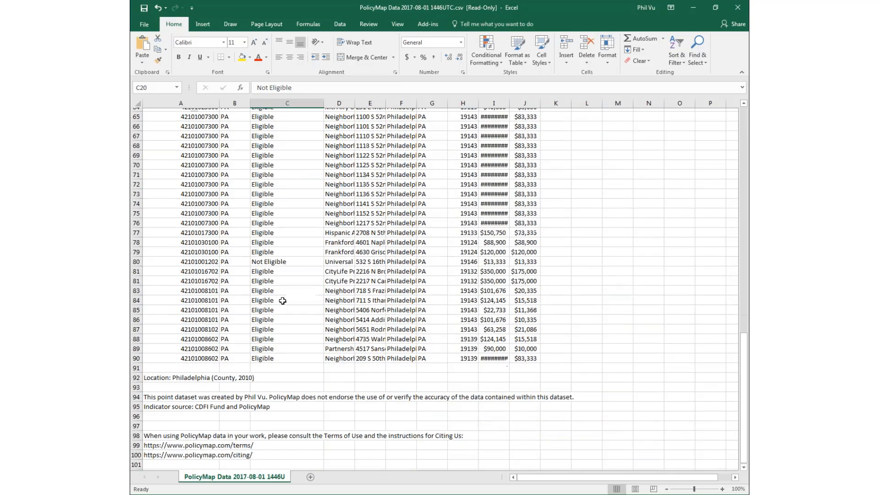
pyautogui.scroll(-1, 283, 300)
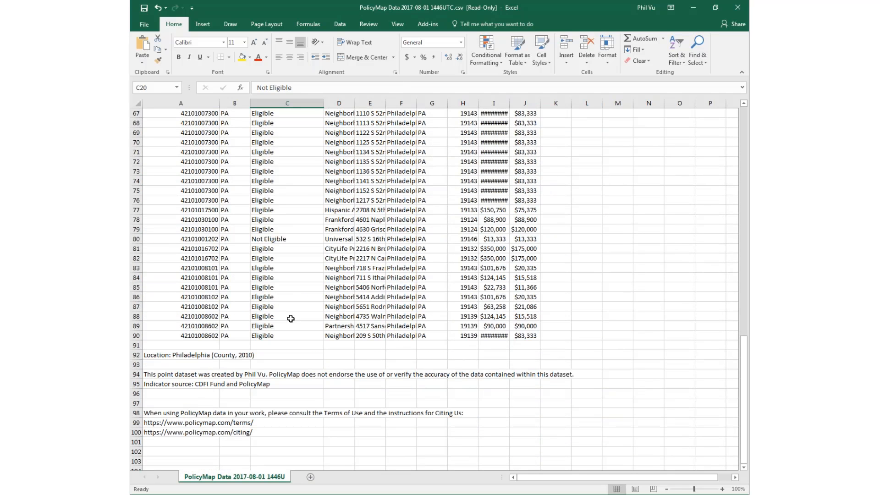
pyautogui.scroll(20, 292, 315)
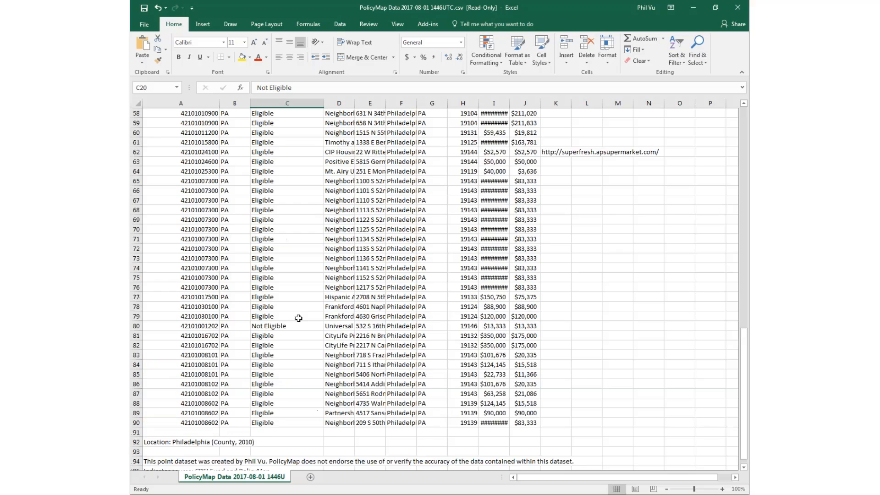
pyautogui.scroll(1, 303, 318)
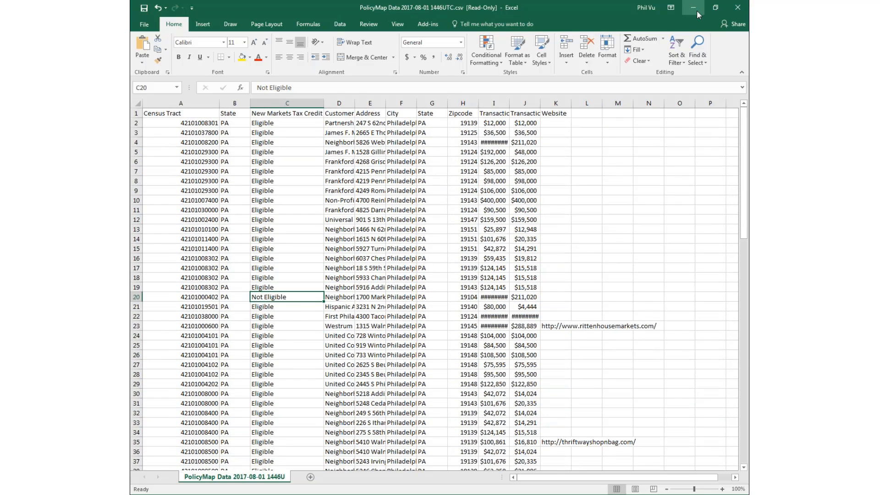
# Step: Minimize both Excel workbooks and Save & Close the 20170801 dataset in the points editor
pyautogui.click(697, 10)
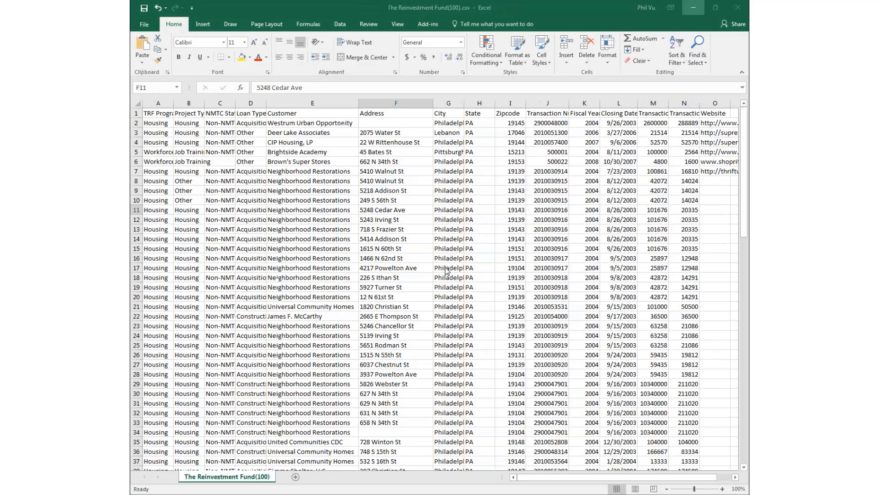
pyautogui.click(687, 7)
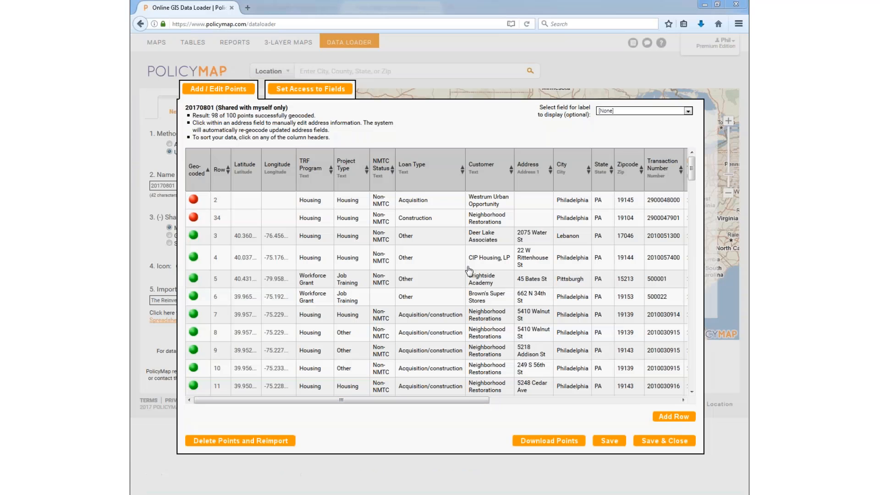
pyautogui.click(665, 441)
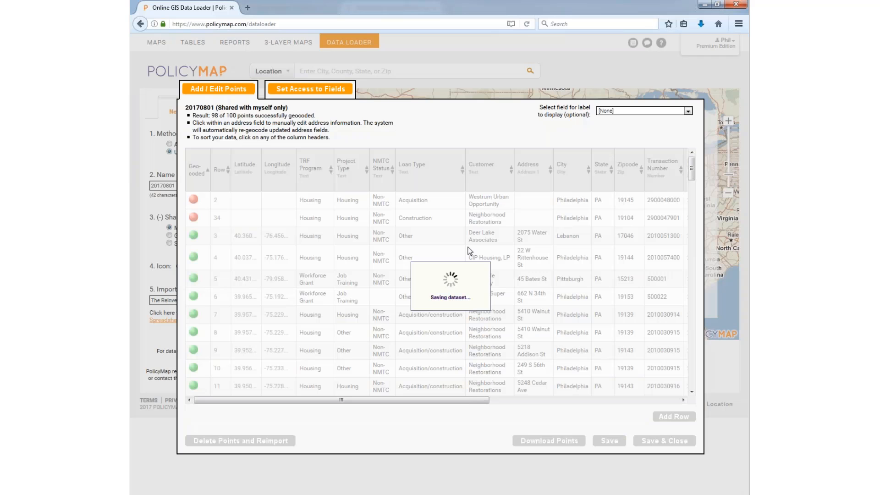